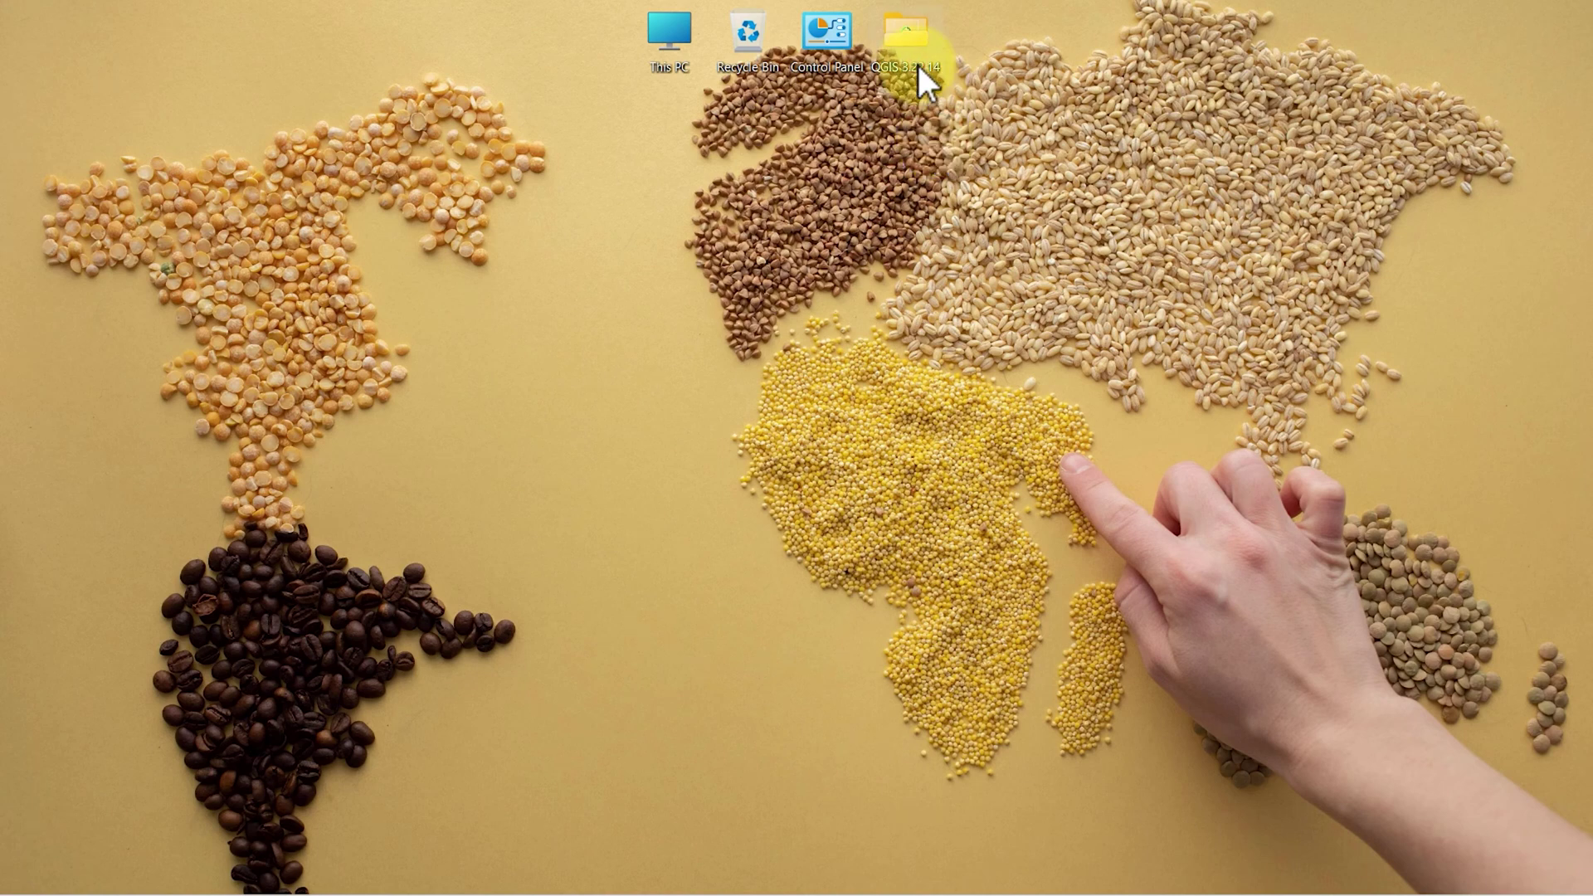
Launch QGIS Desktop 3.22.14 and close the QGIS 3.22.14 folder window
{"action": "double_click", "coordinate": [375, 296]}
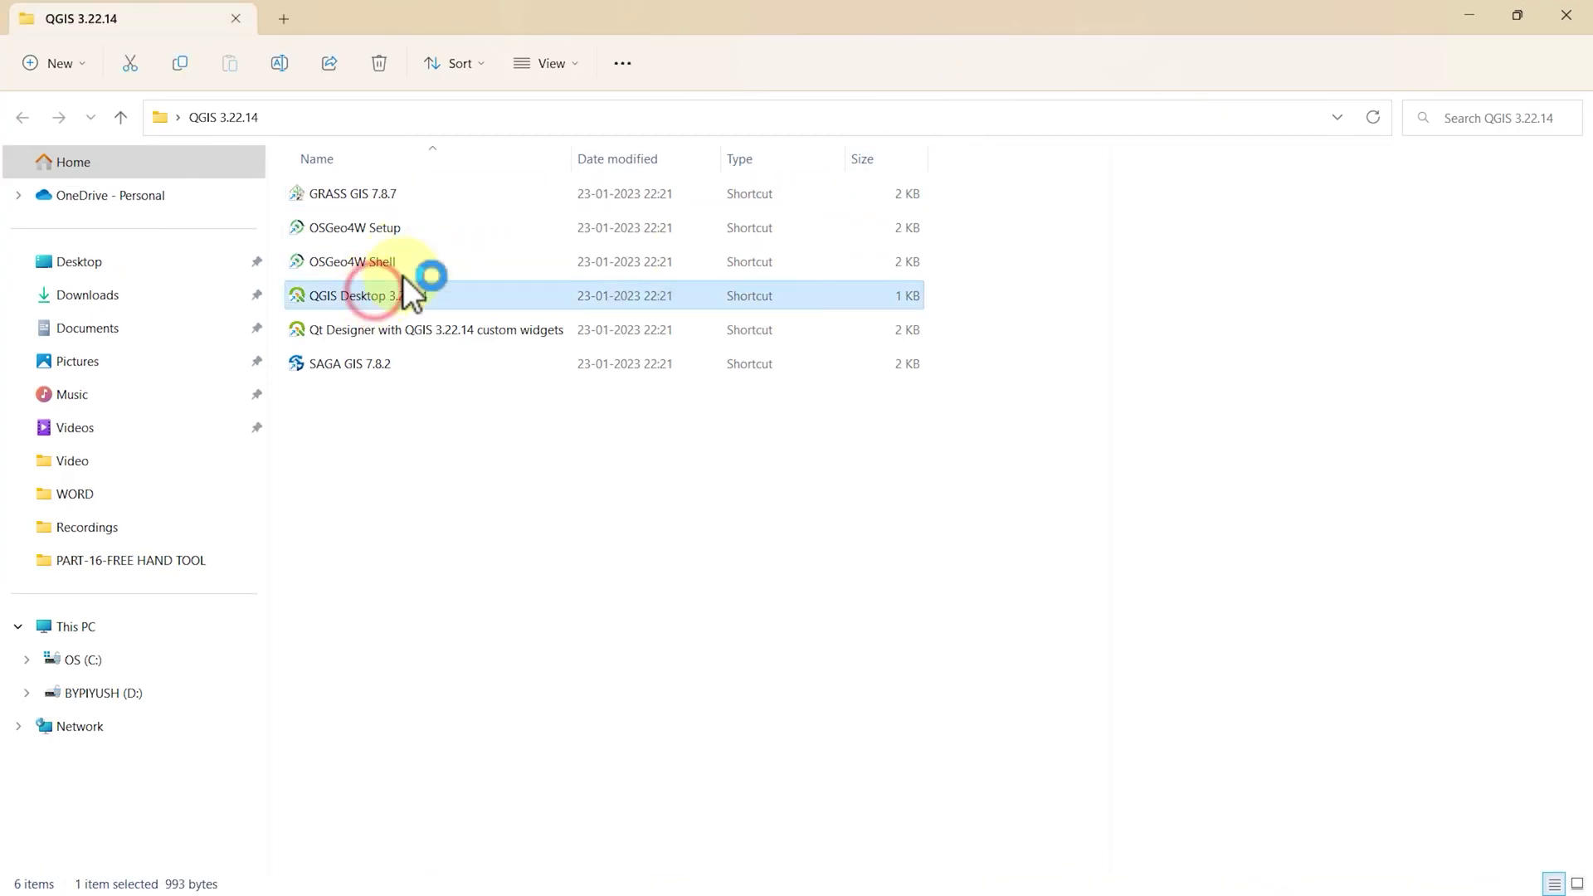
{"action": "left_click", "coordinate": [1567, 15]}
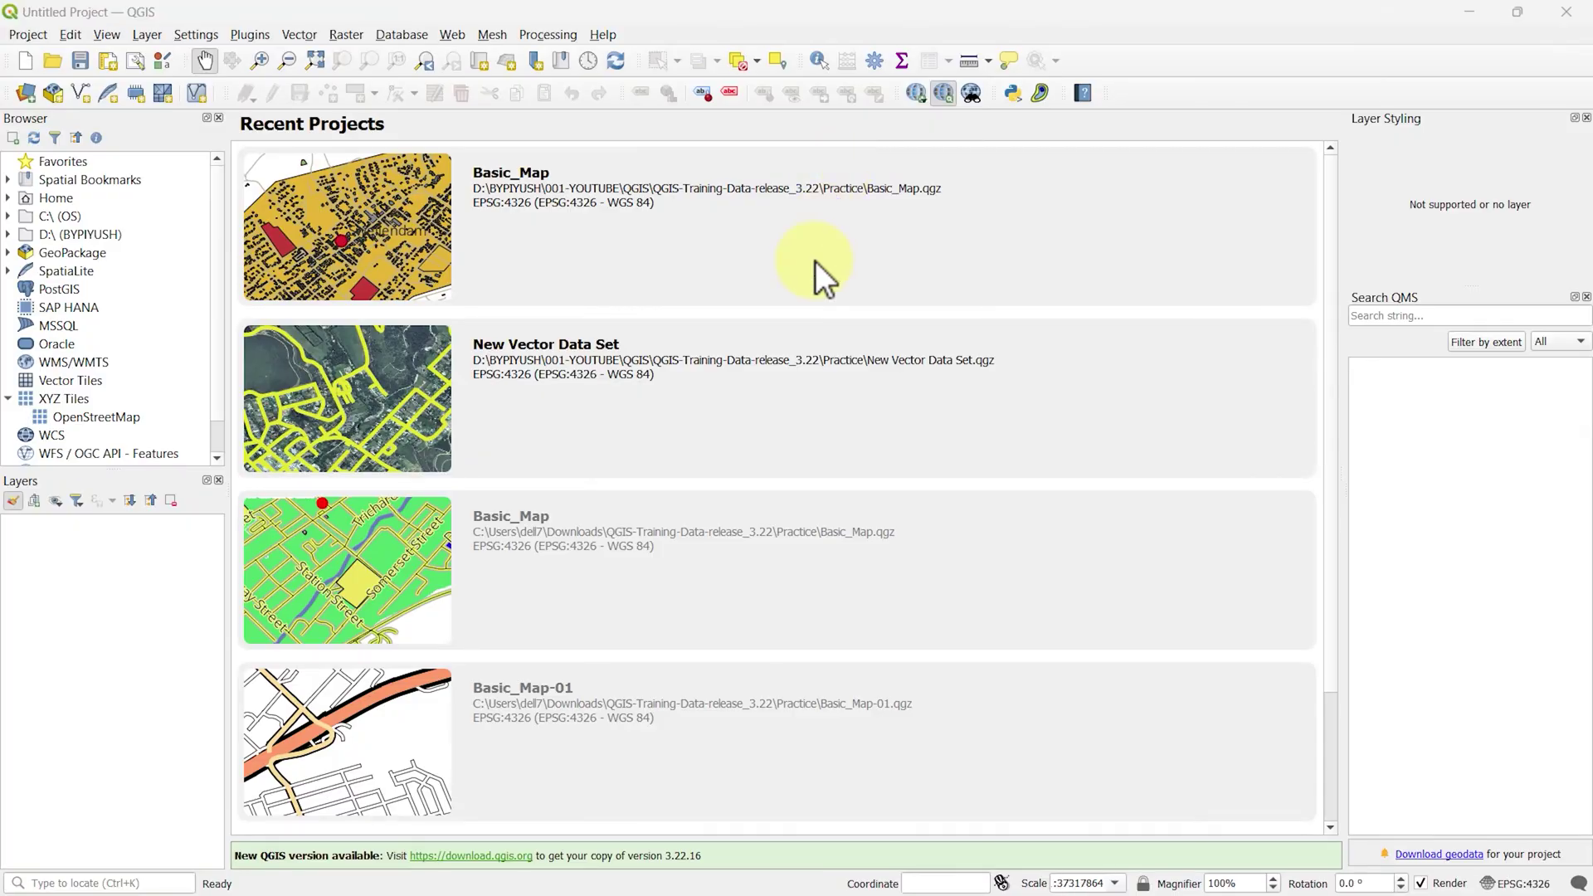
Open the recent Basic_Map project from the start page
{"action": "left_click", "coordinate": [558, 239]}
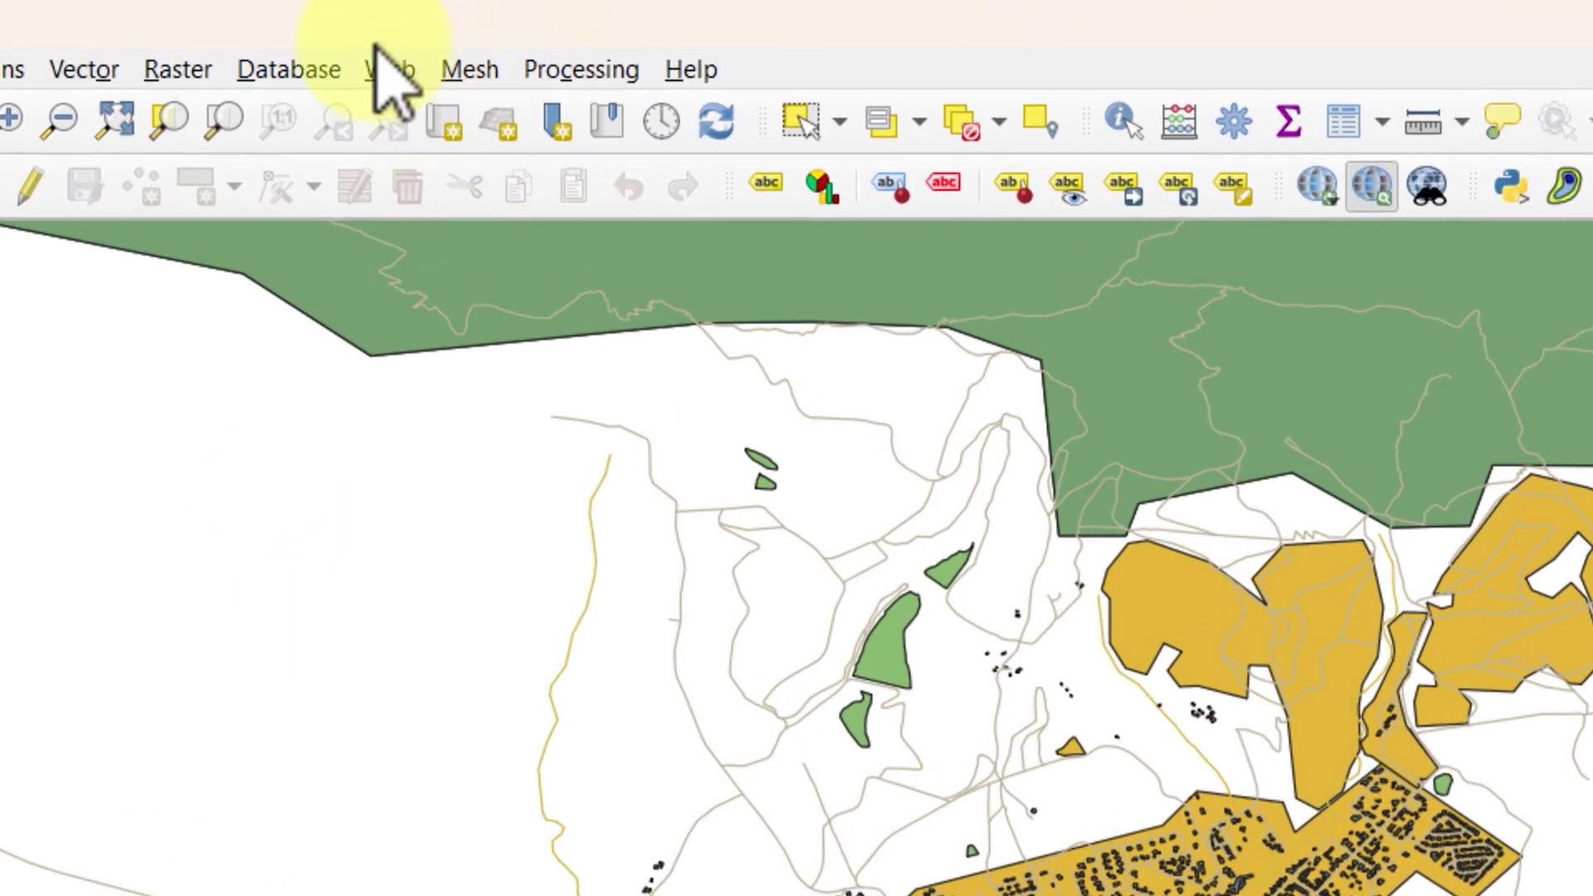
{"action": "left_click", "coordinate": [386, 70]}
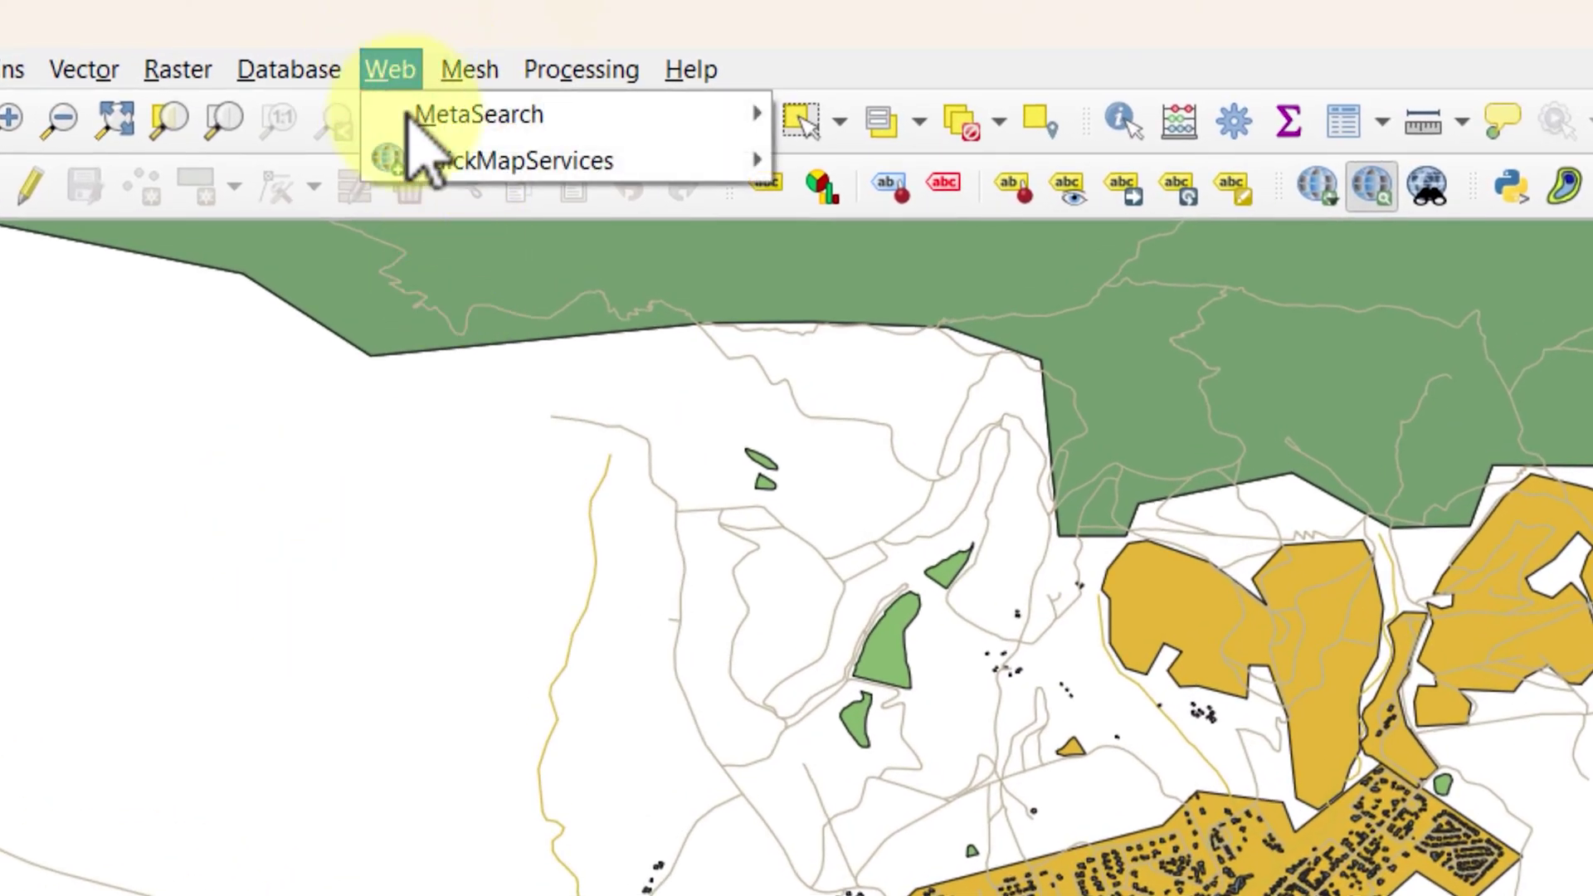
{"action": "mouse_move", "coordinate": [540, 163]}
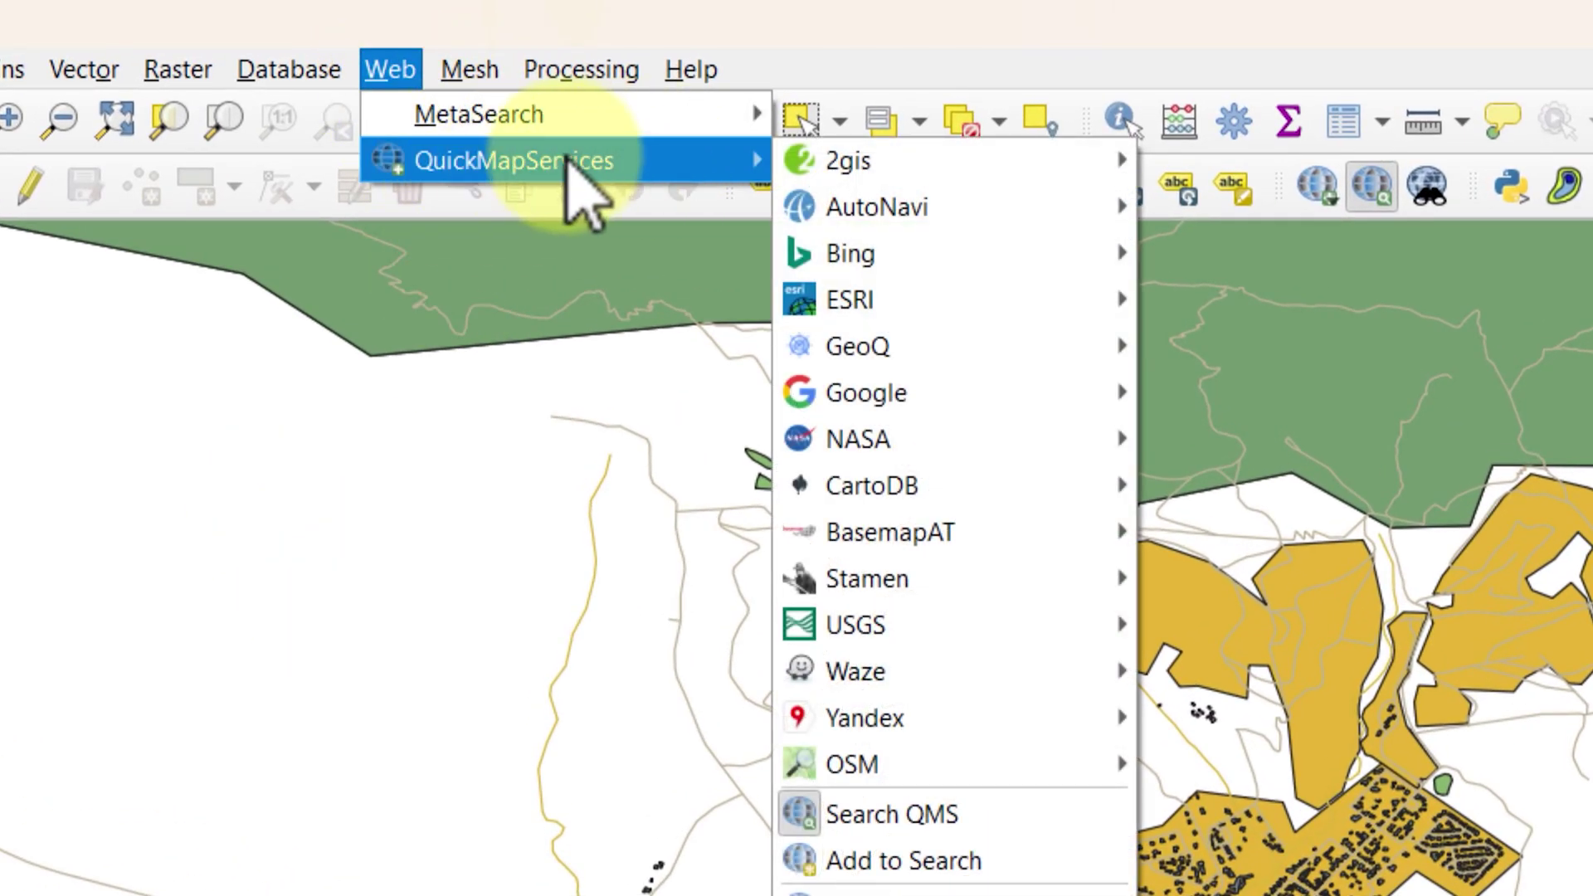
{"action": "mouse_move", "coordinate": [1013, 390]}
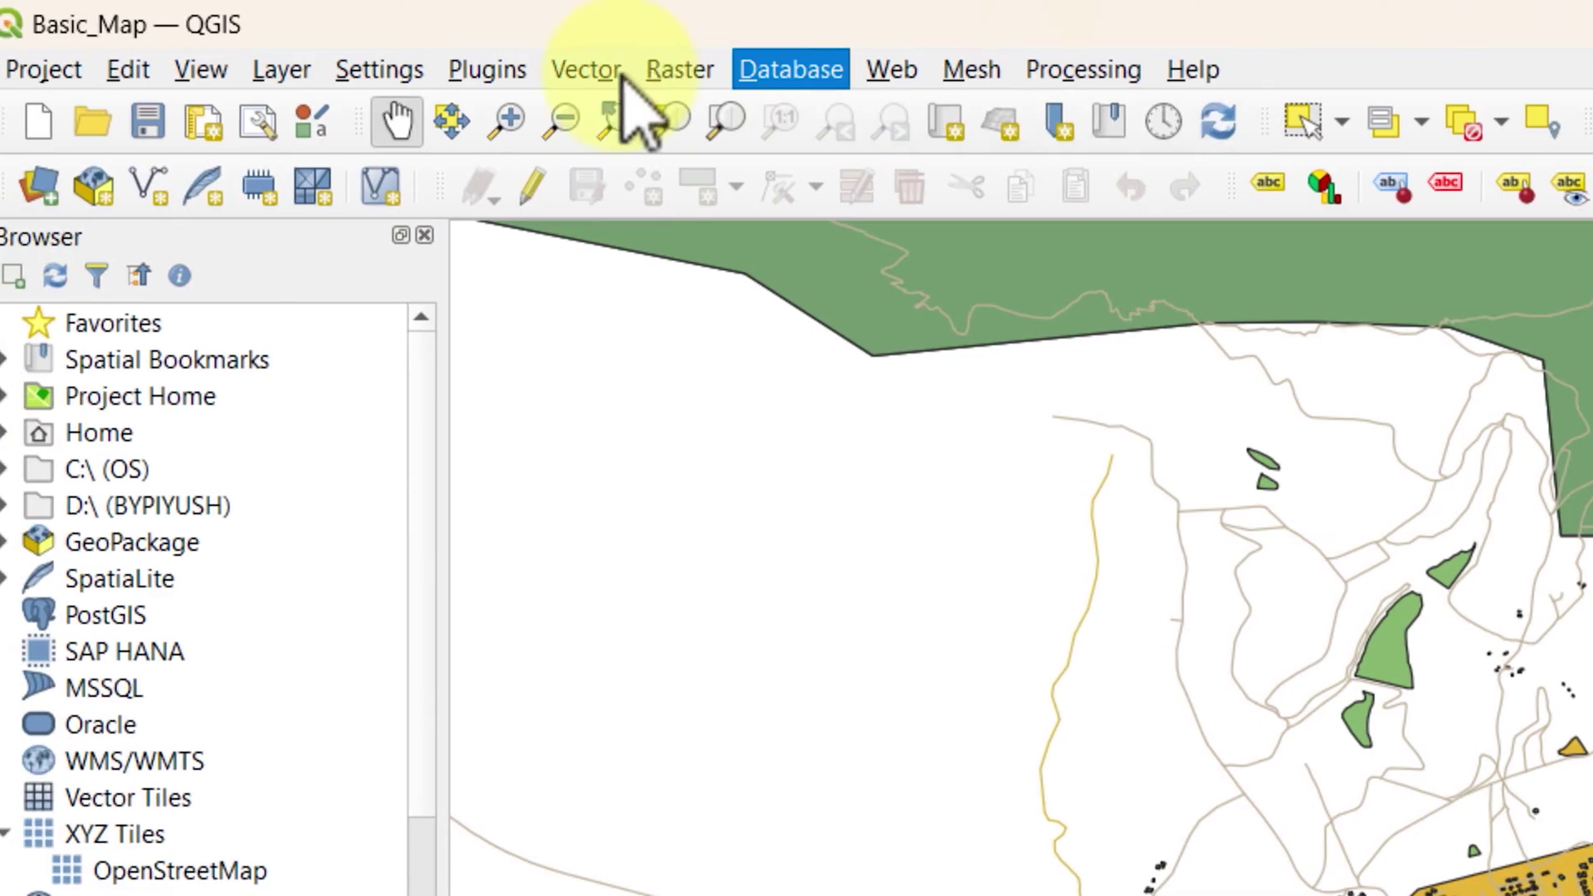
{"action": "left_click", "coordinate": [478, 73]}
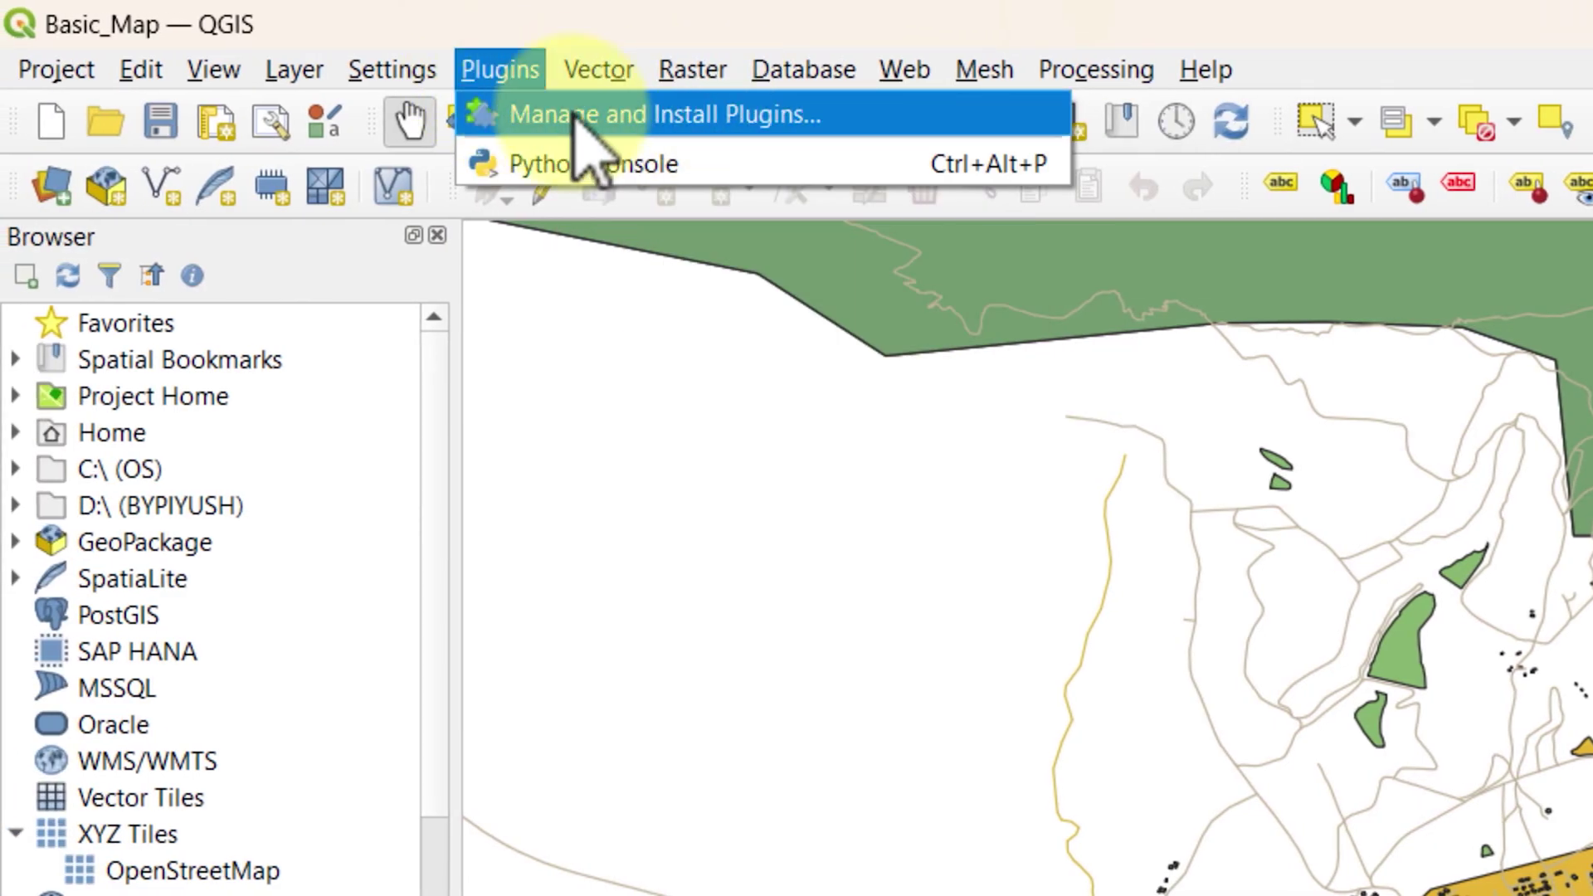
Search the plugin manager for 'quick' to find the installed QuickMapServices plugin
{"action": "left_click", "coordinate": [950, 121]}
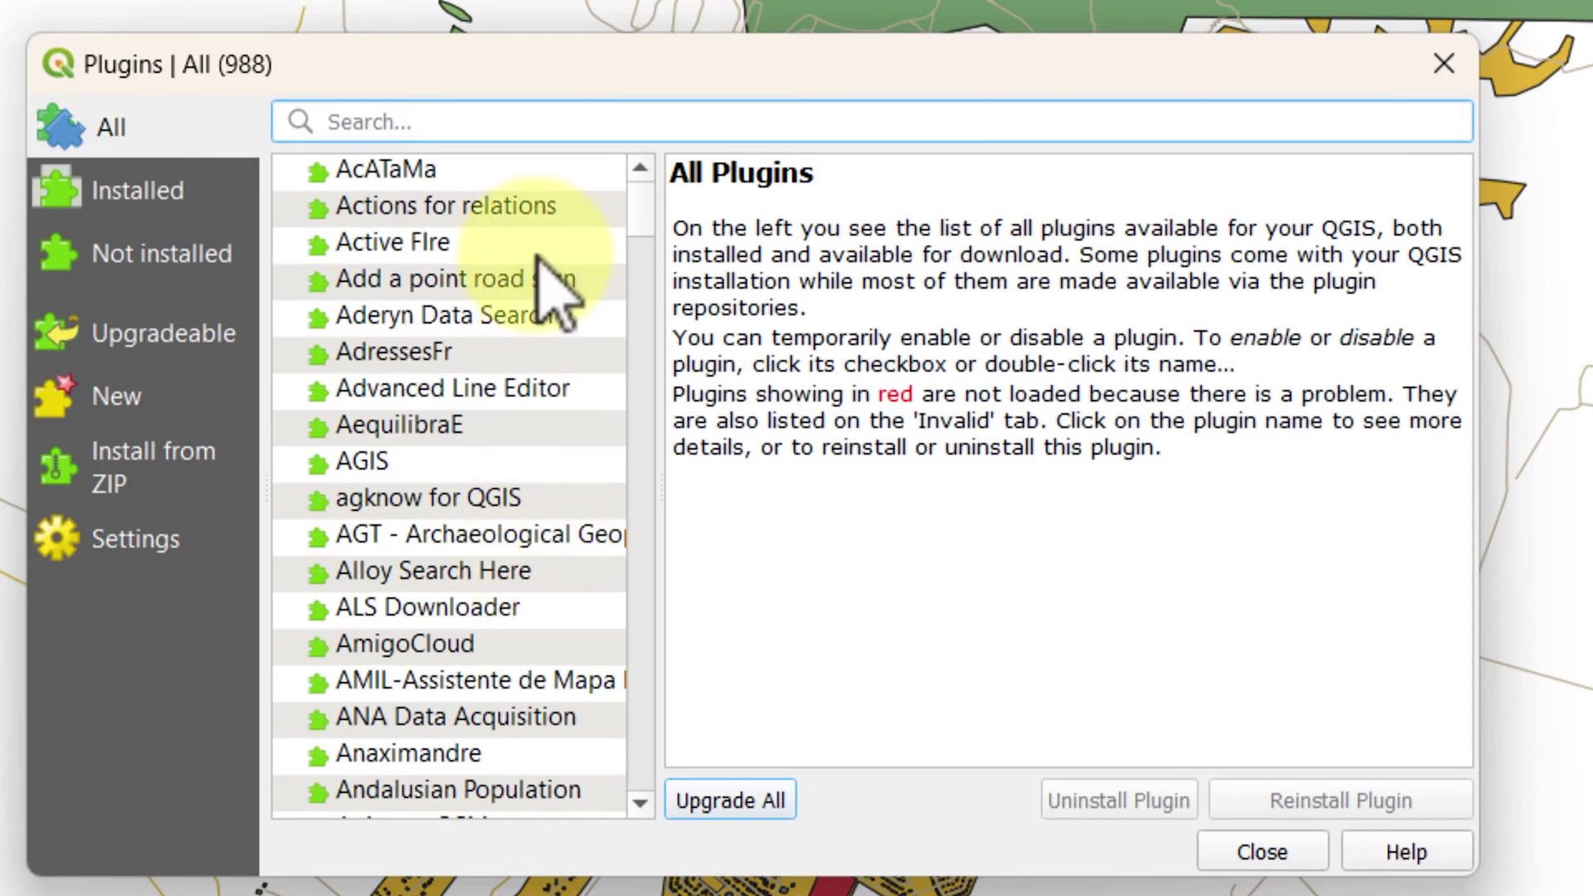
{"action": "type", "text": "quci"}
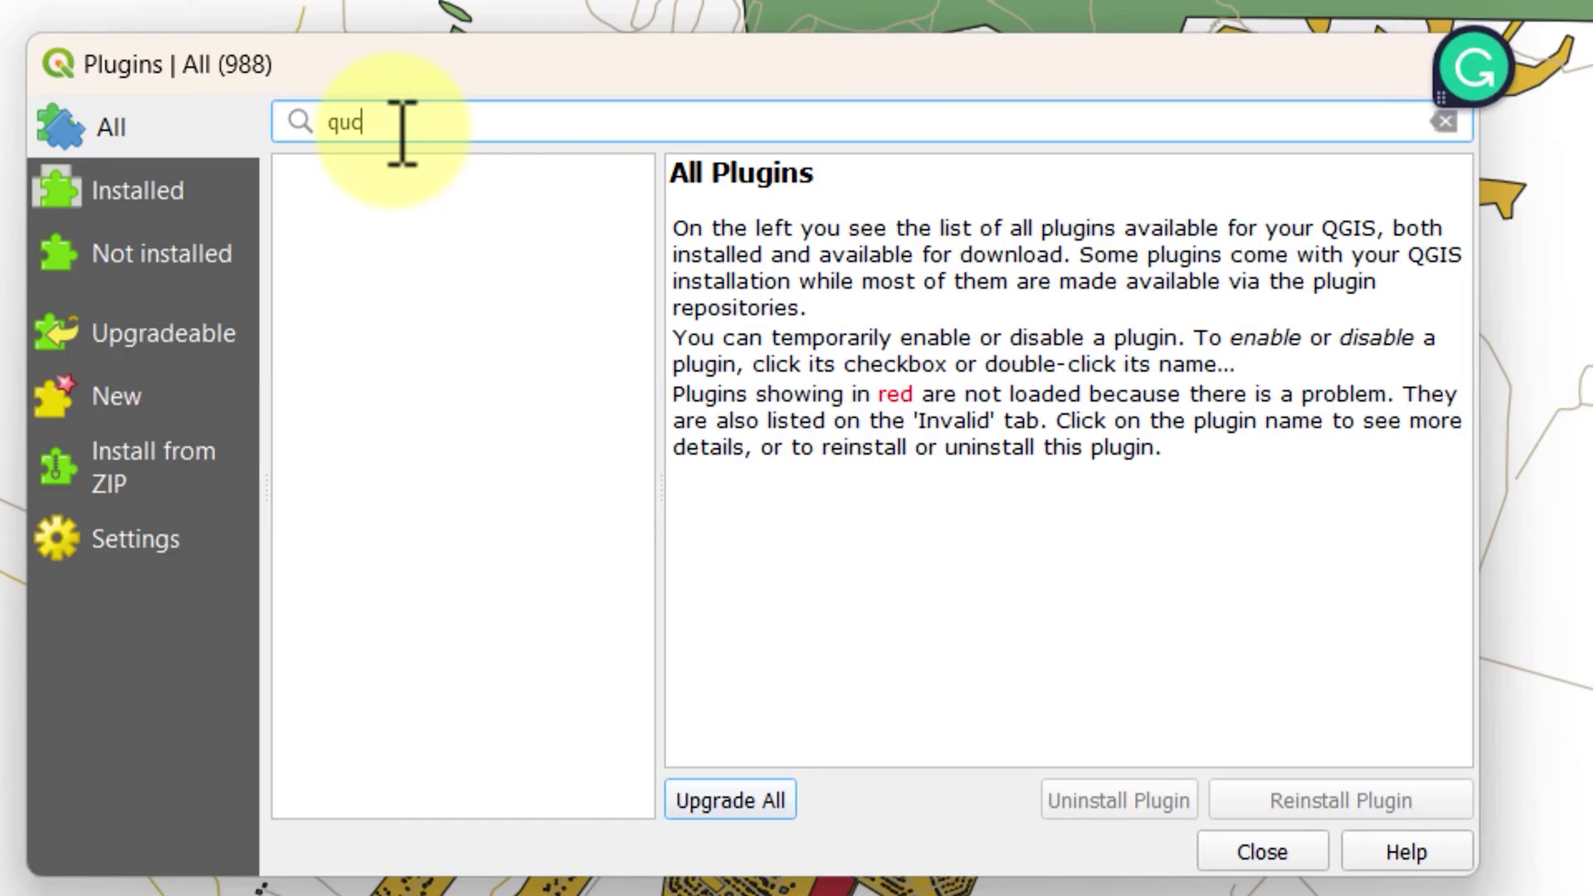
{"action": "key", "text": "BackSpace"}
{"action": "type", "text": "ic"}
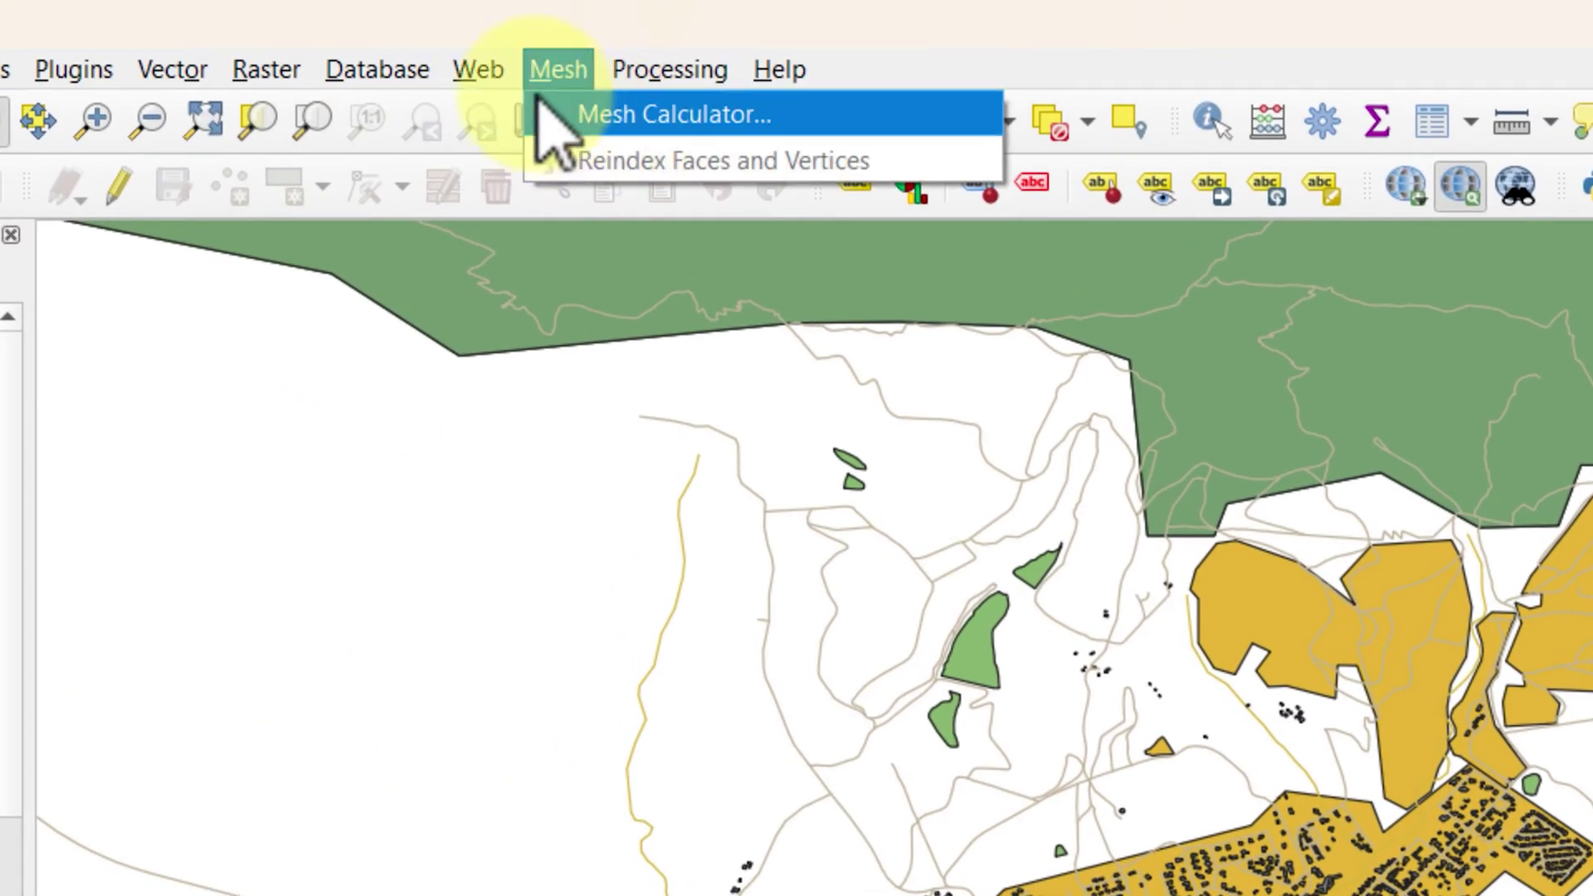
{"action": "mouse_move", "coordinate": [677, 159]}
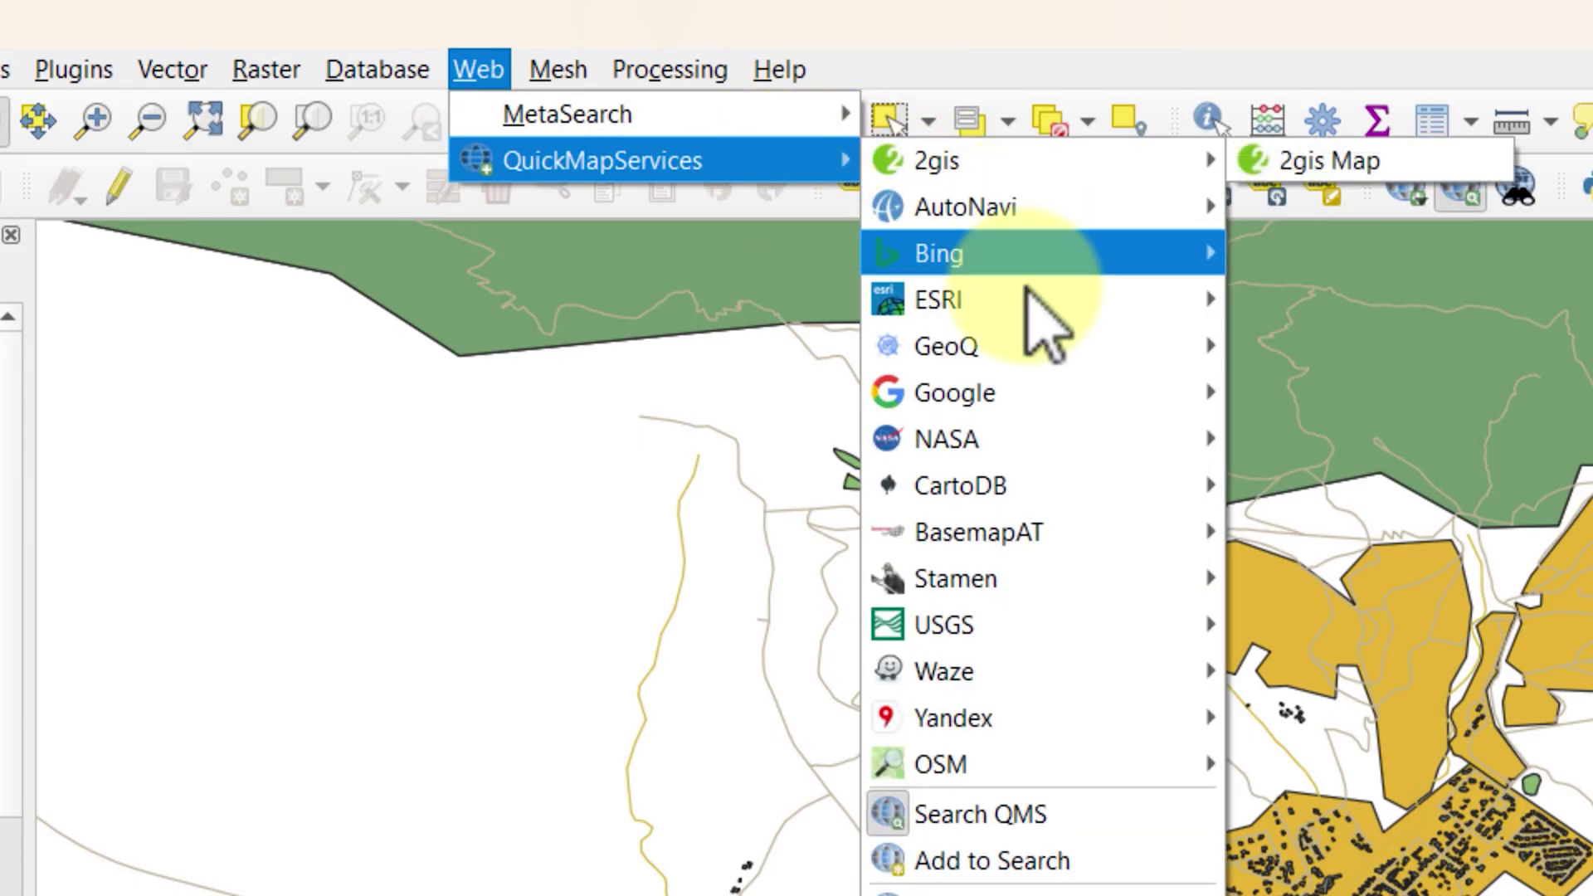
{"action": "mouse_move", "coordinate": [962, 390]}
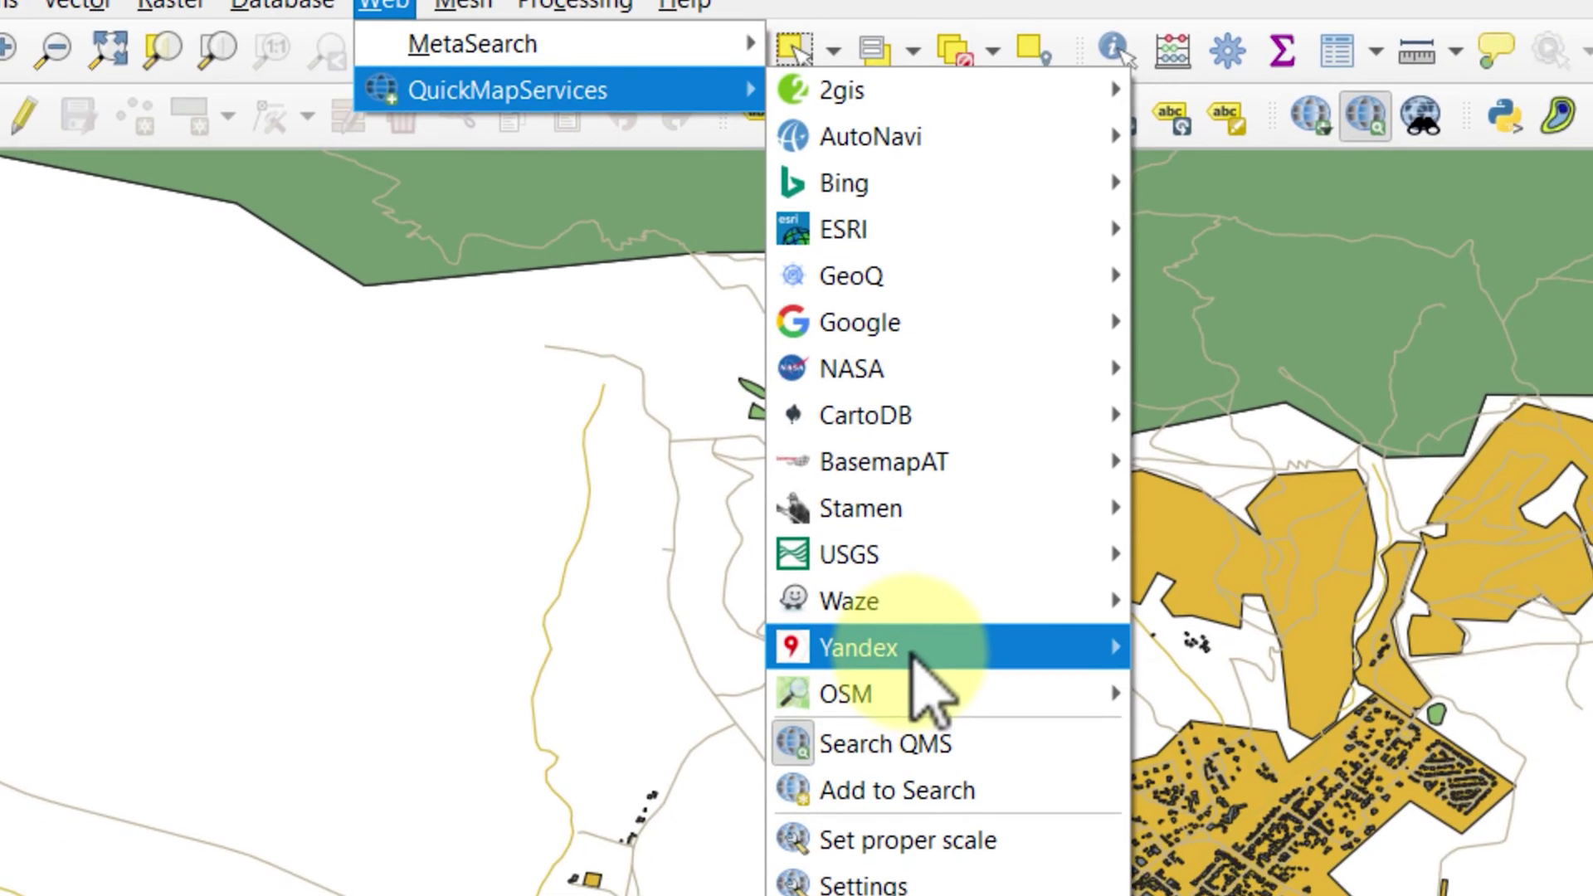
{"action": "mouse_move", "coordinate": [1054, 765]}
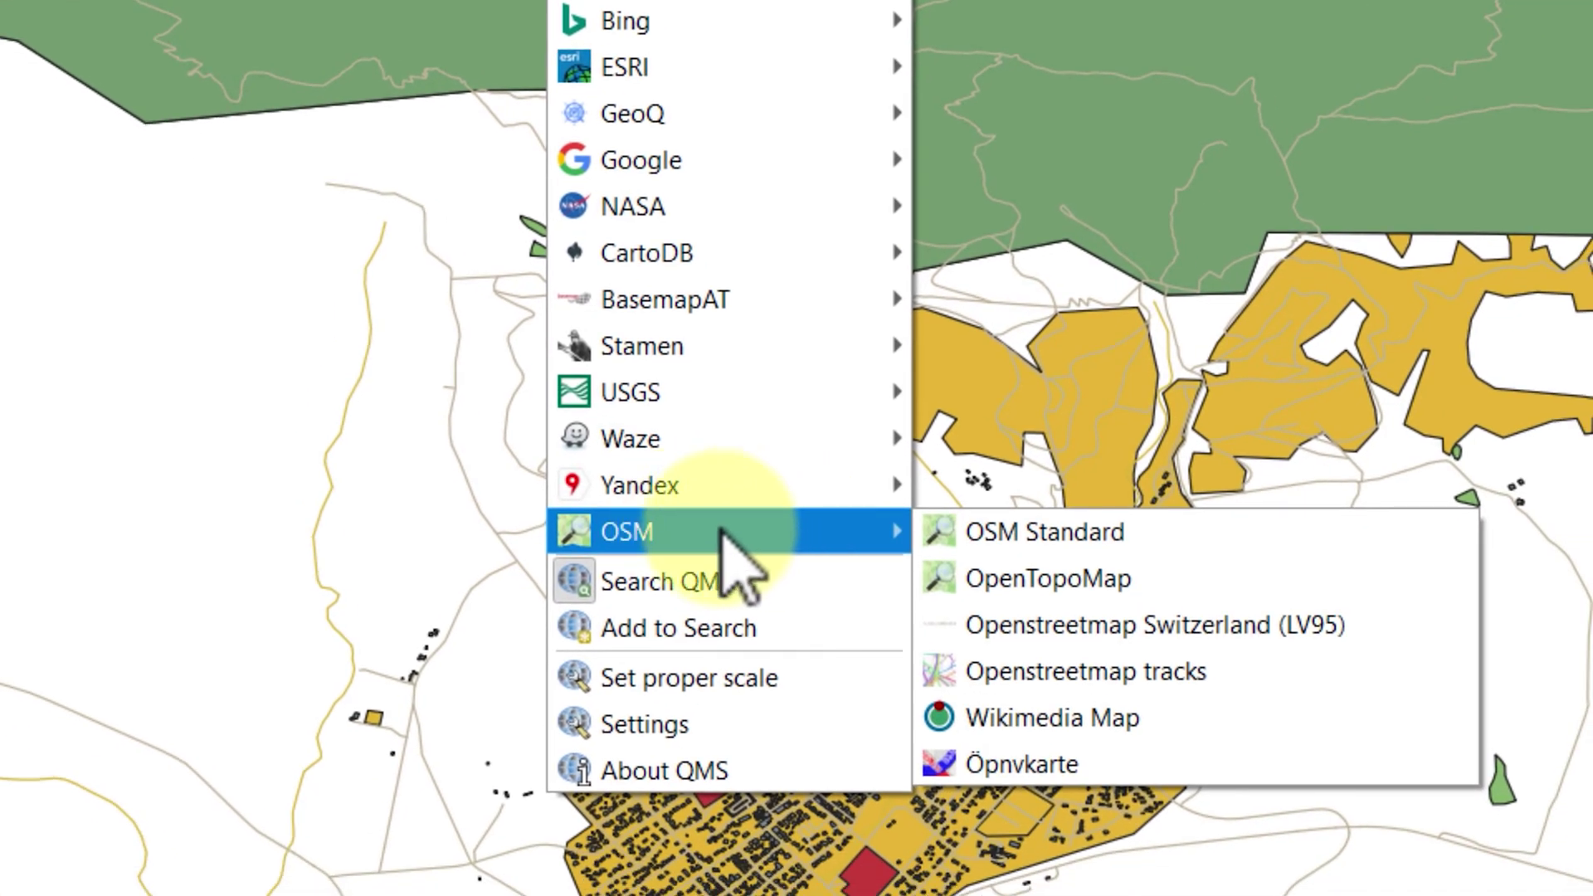
{"action": "mouse_move", "coordinate": [738, 479]}
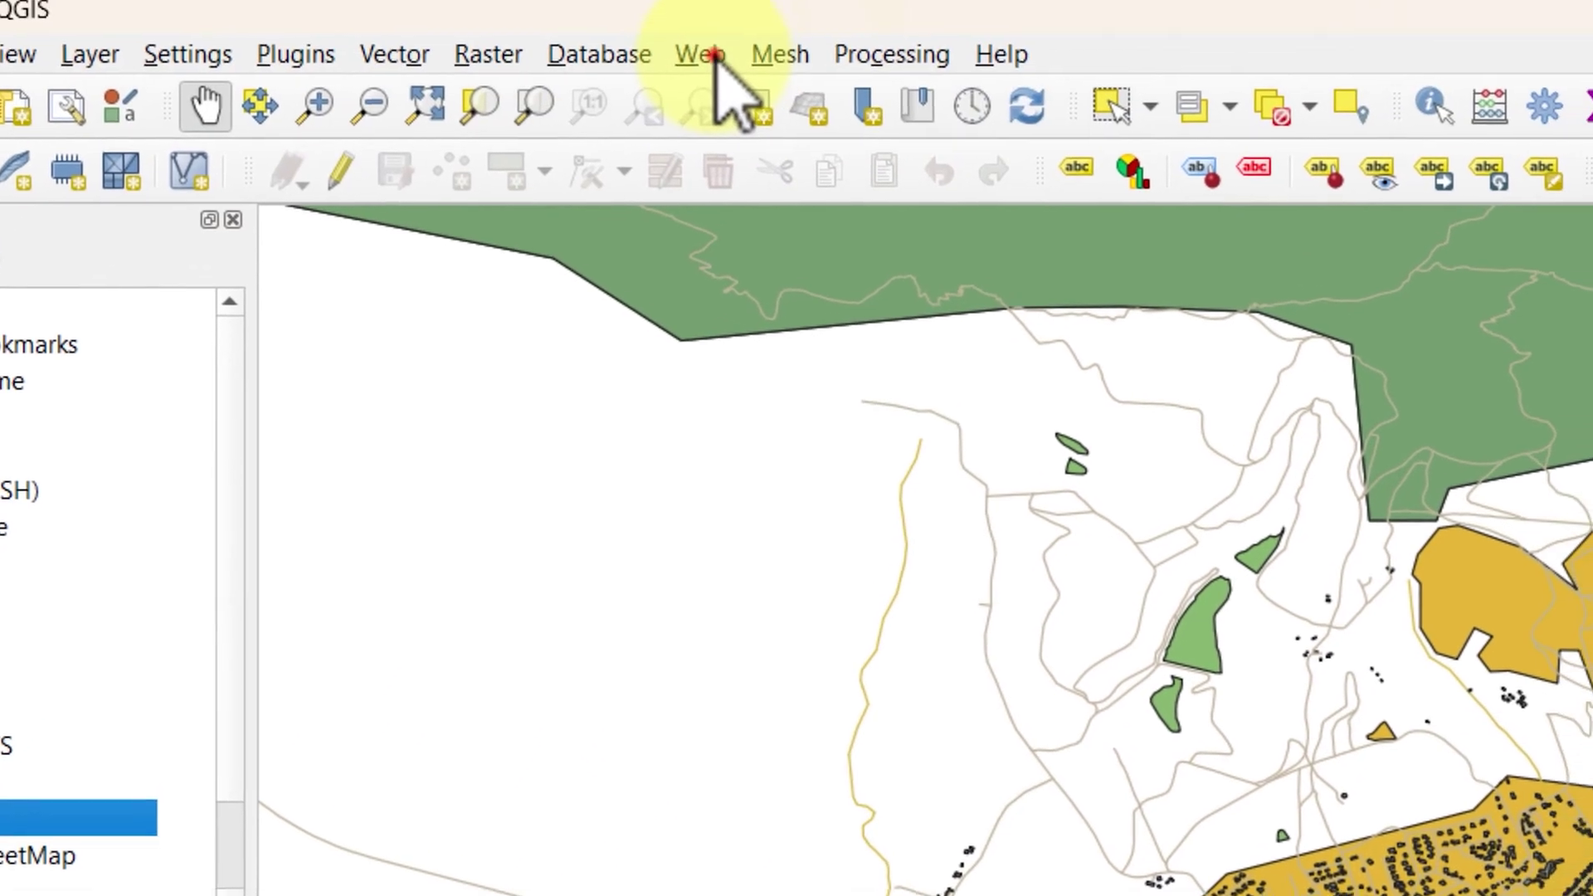
Review the QuickMapServices settings tabs and download the contributed services pack from More services
{"action": "left_click", "coordinate": [703, 73]}
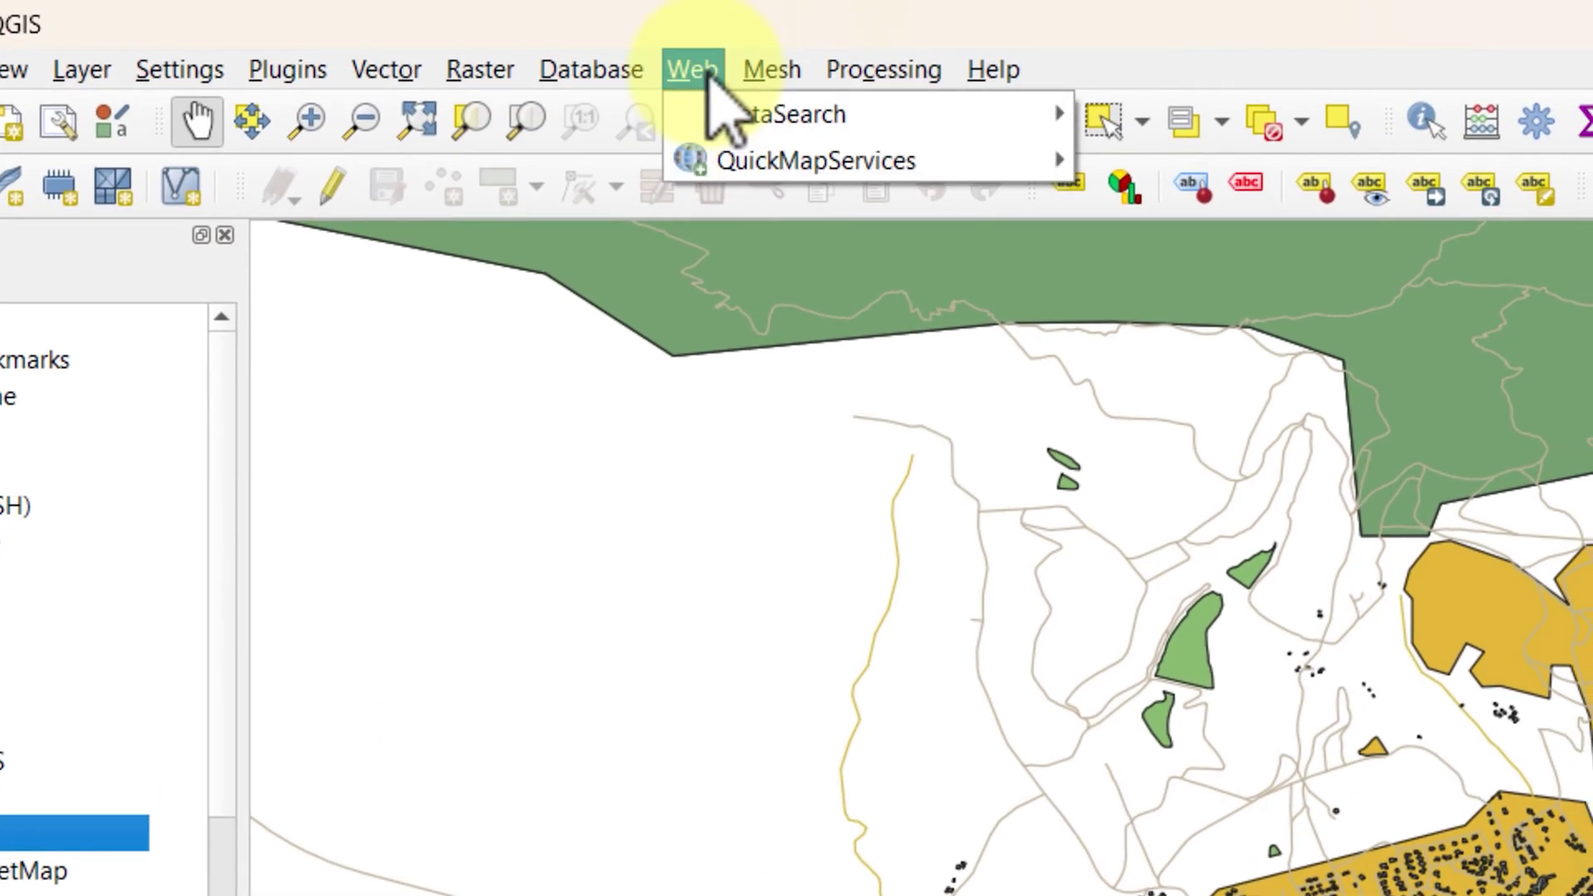
{"action": "mouse_move", "coordinate": [884, 158]}
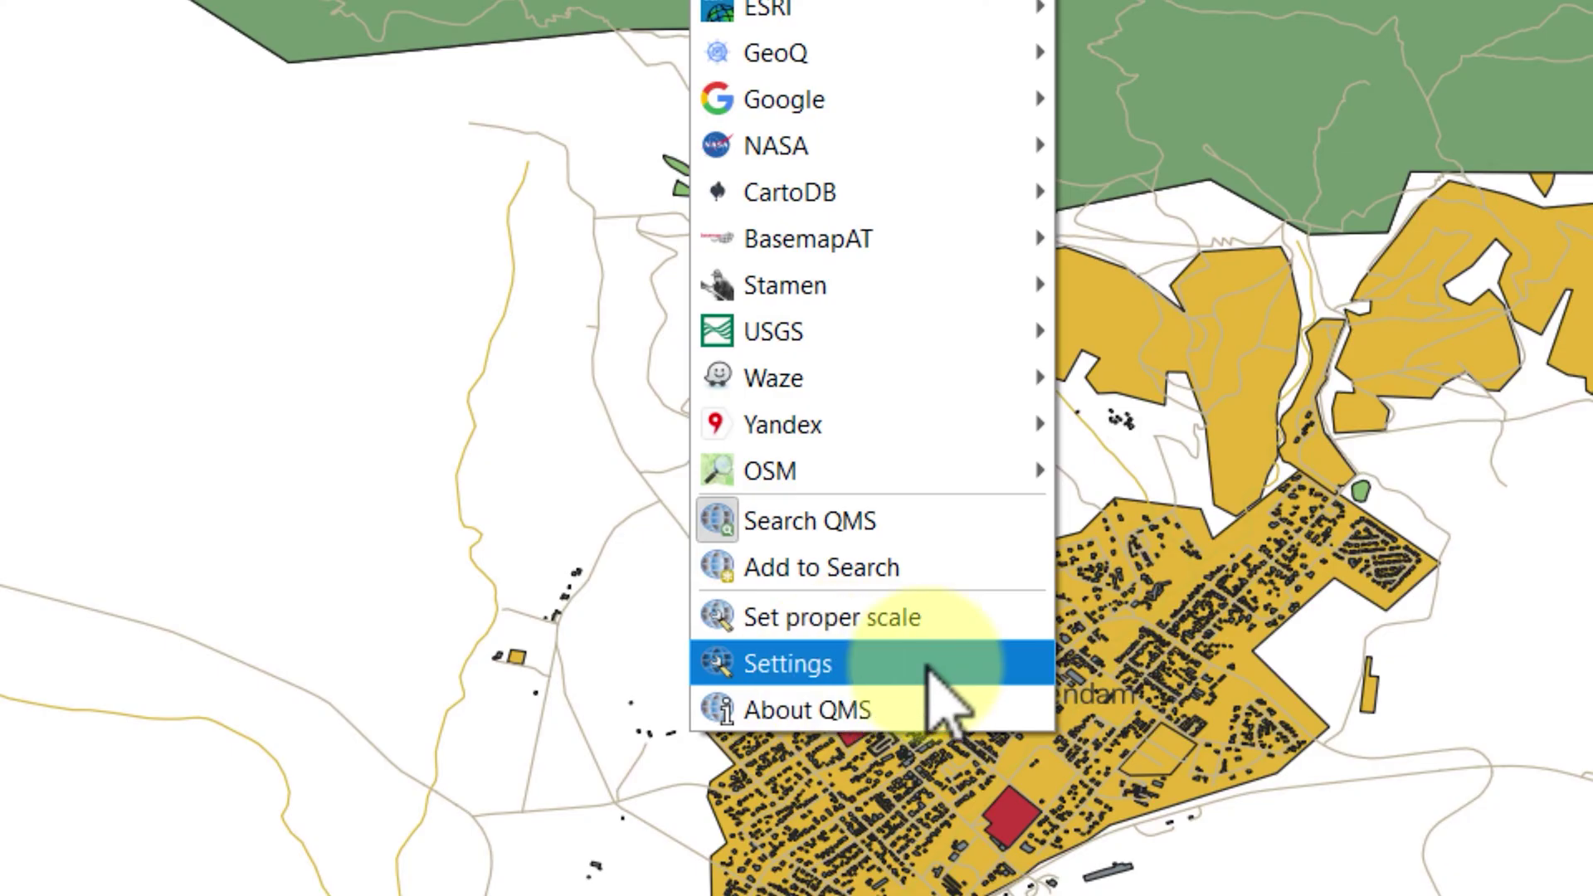
{"action": "left_click", "coordinate": [927, 666]}
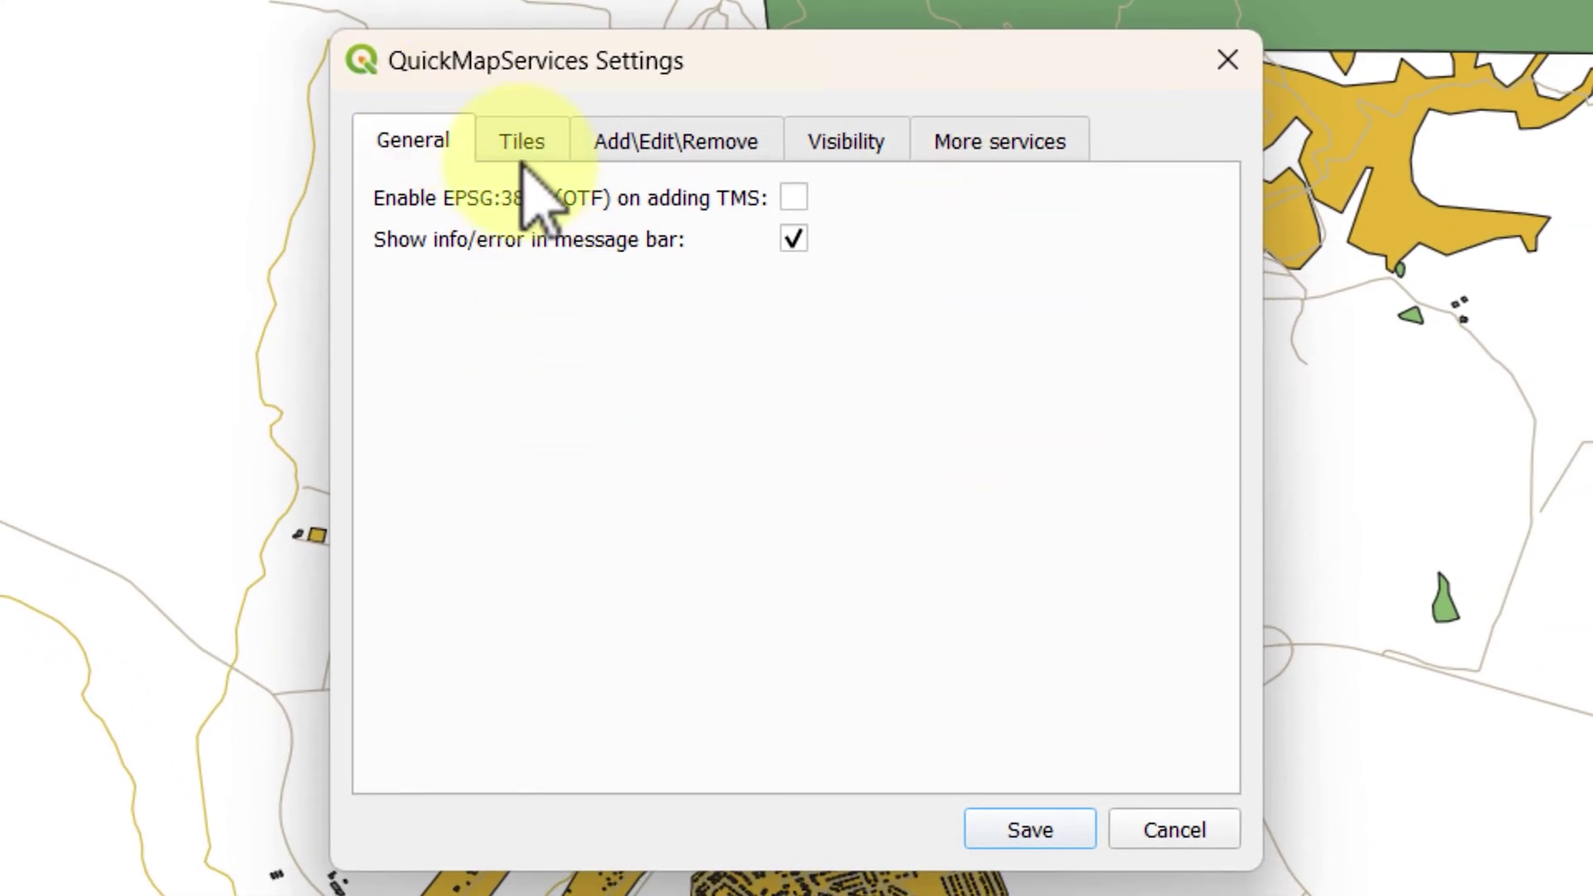
{"action": "left_click", "coordinate": [513, 141]}
{"action": "left_click", "coordinate": [671, 143]}
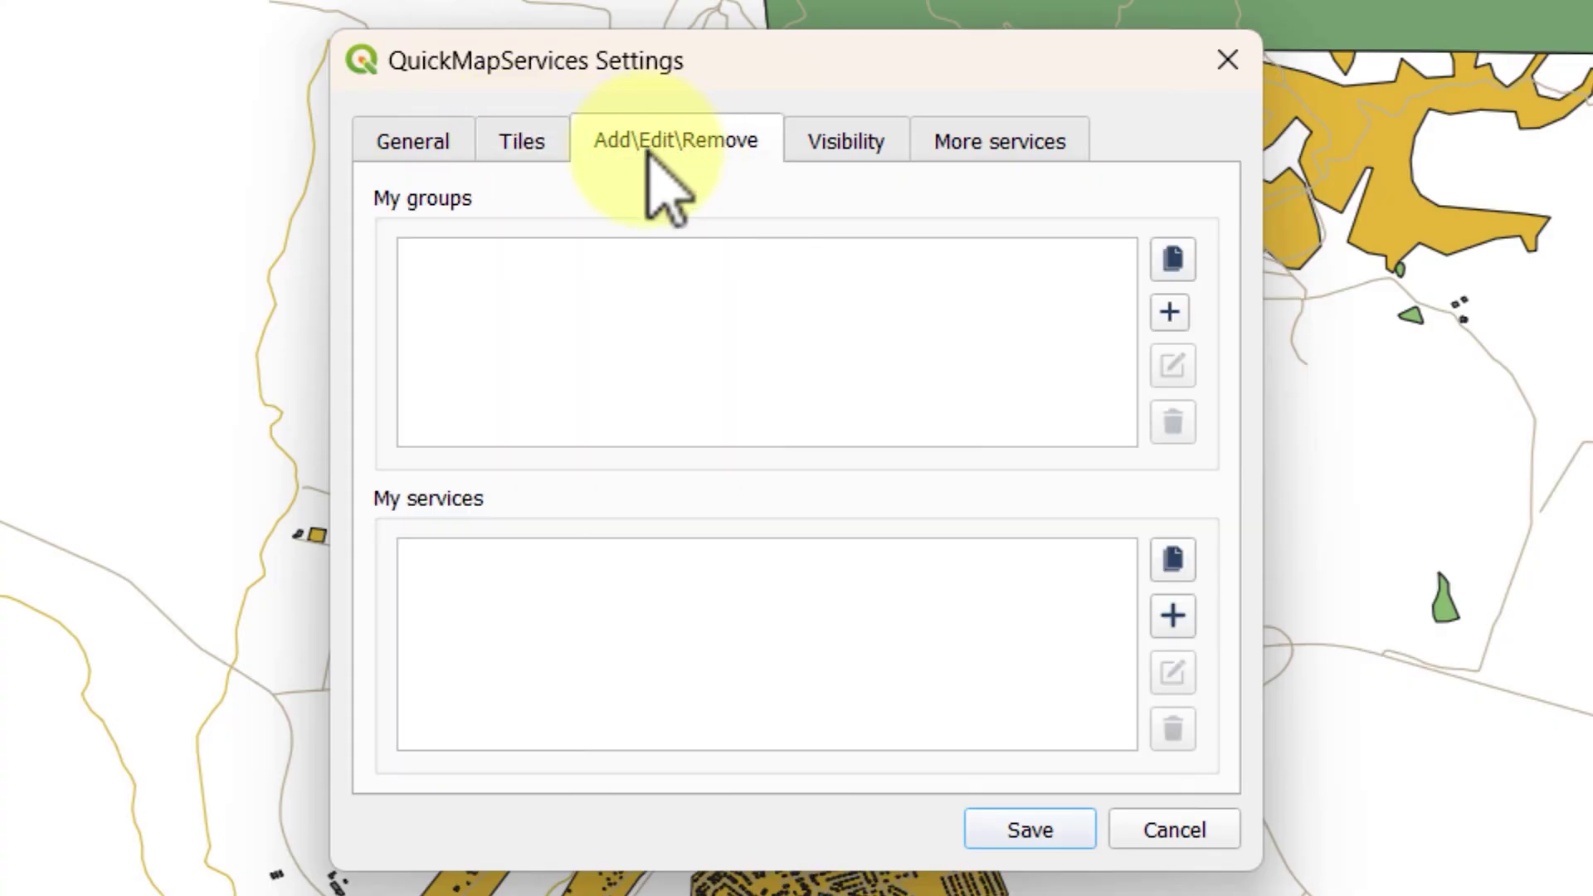
{"action": "left_click", "coordinate": [845, 143]}
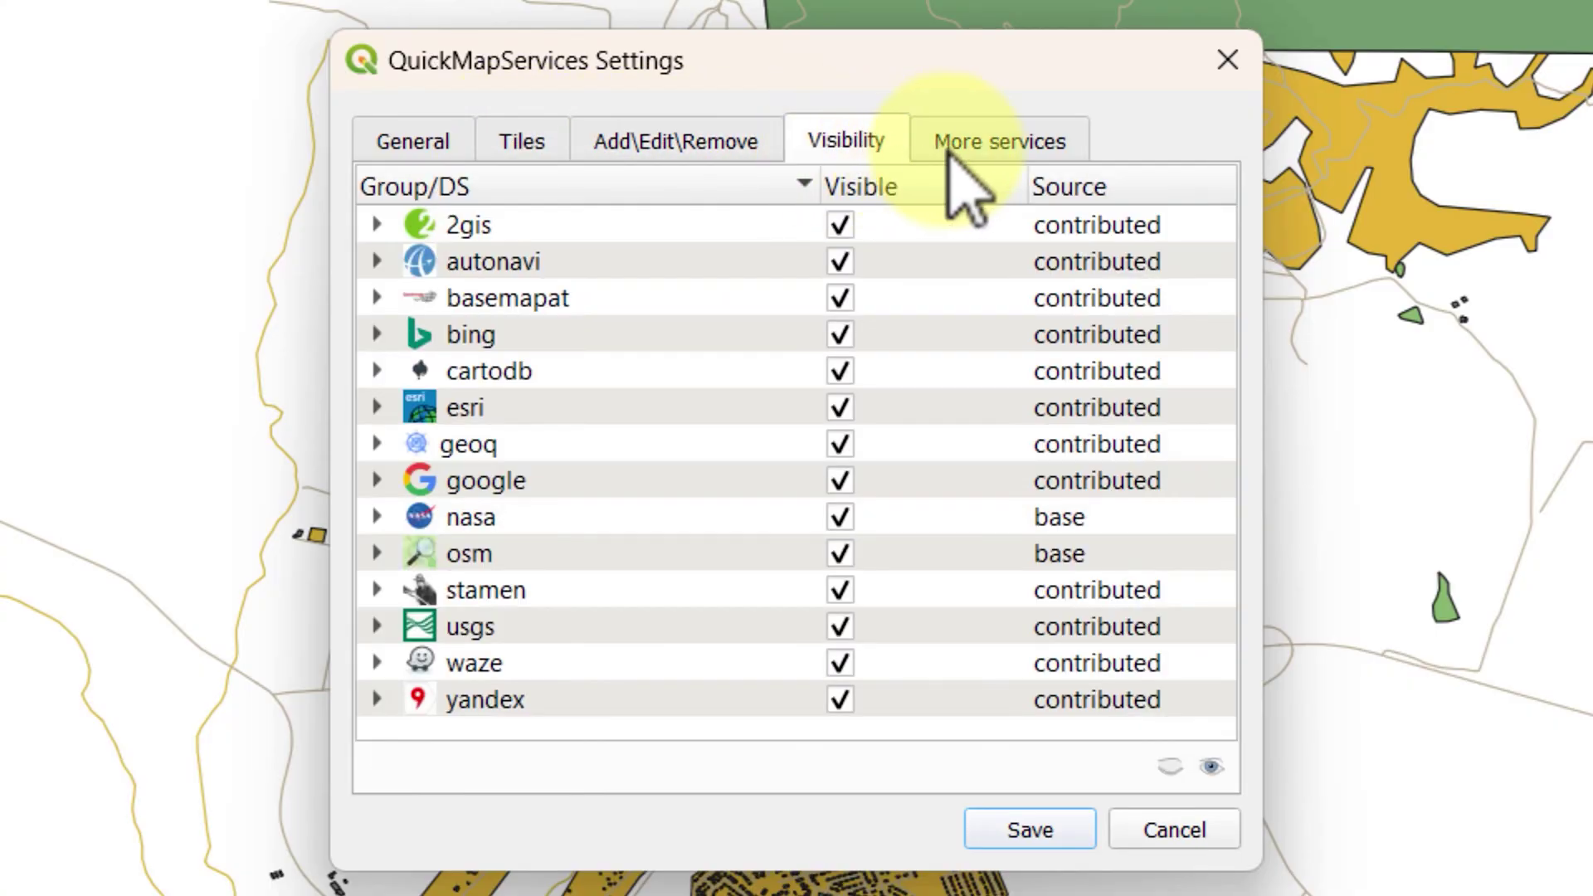
{"action": "left_click", "coordinate": [1023, 145]}
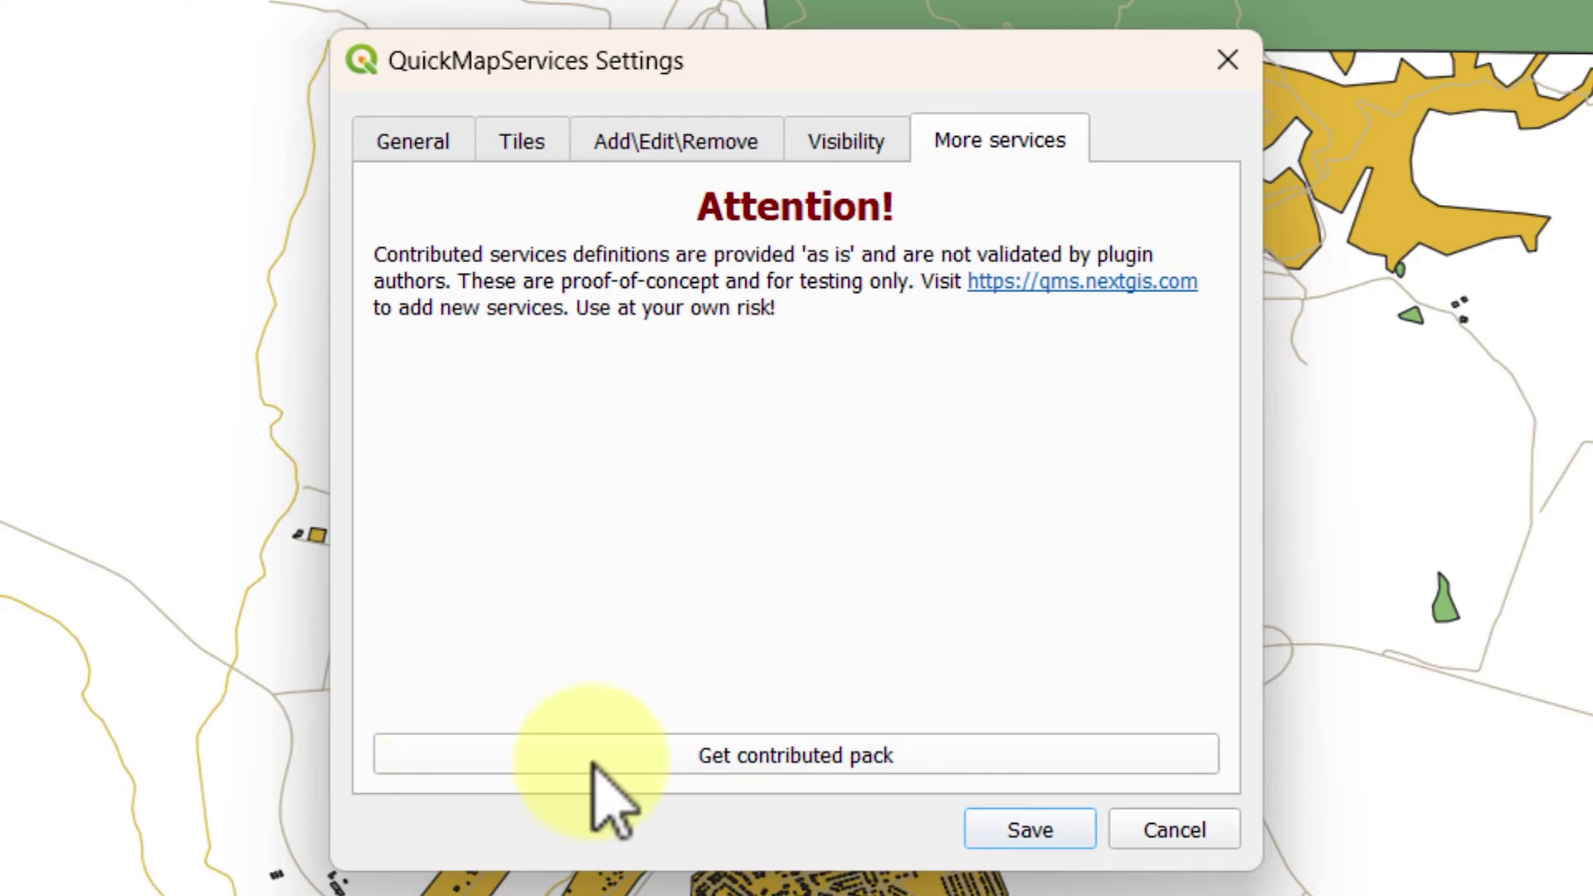
{"action": "left_click", "coordinate": [969, 751]}
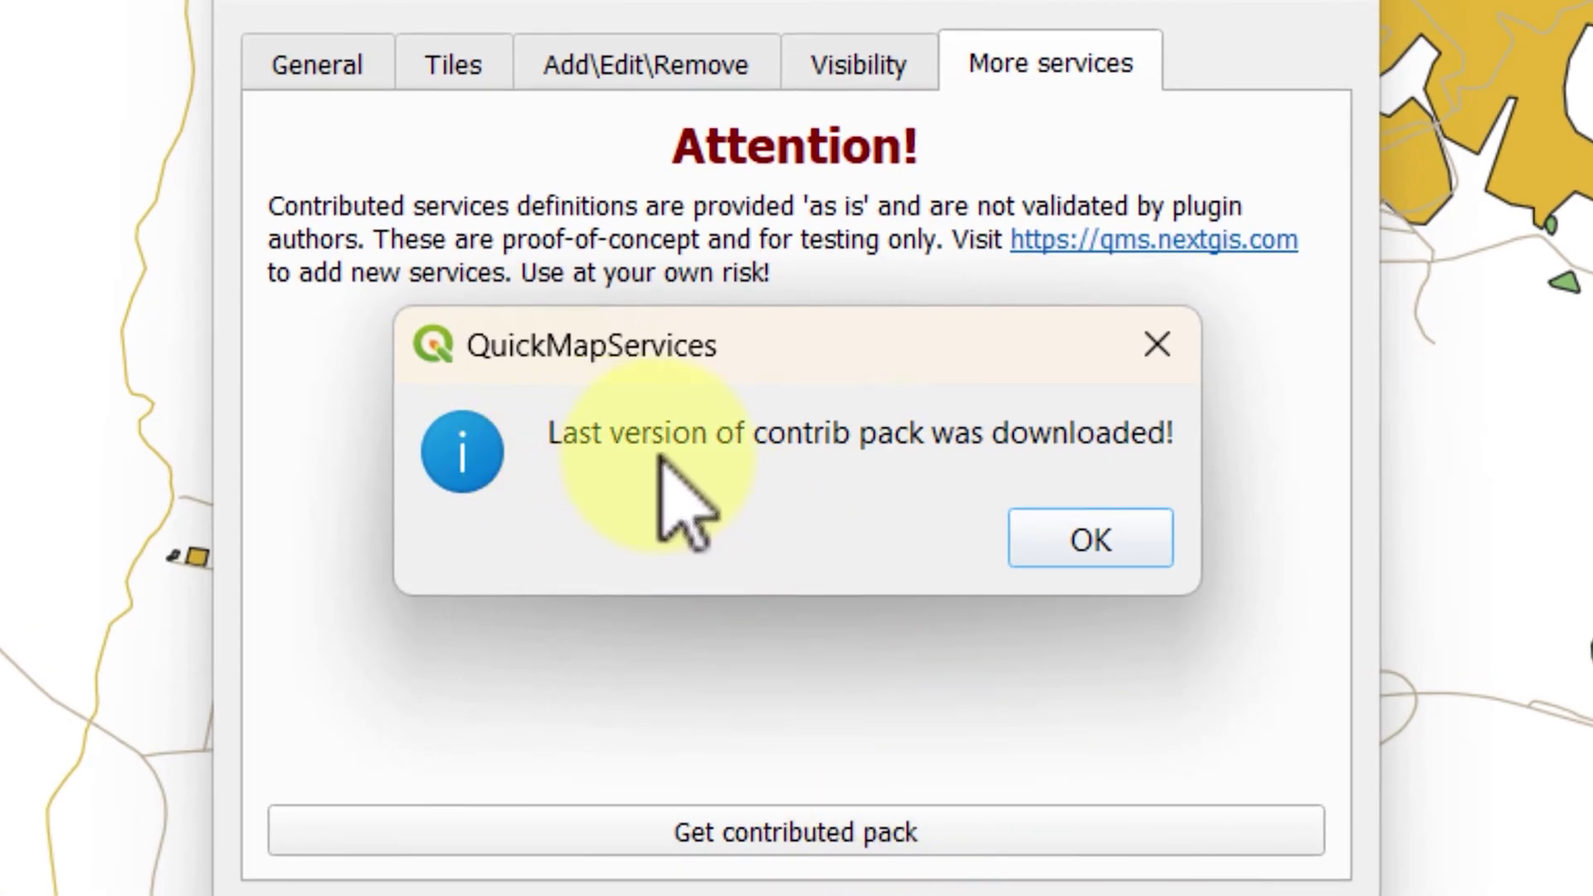
{"action": "left_click", "coordinate": [1122, 543]}
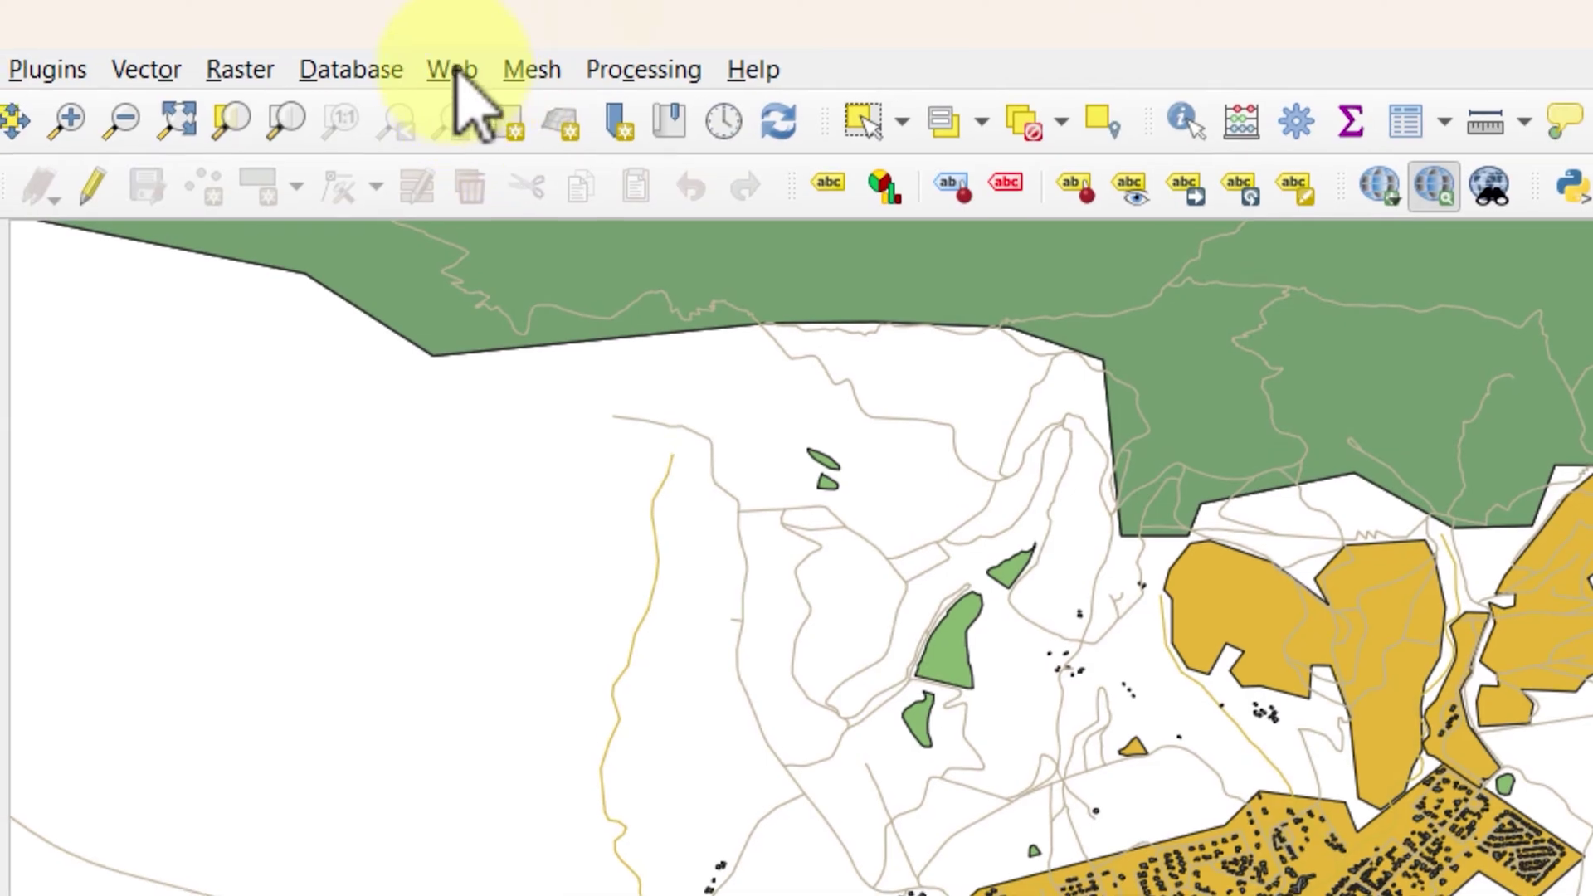
{"action": "left_click", "coordinate": [454, 71]}
{"action": "mouse_move", "coordinate": [605, 175]}
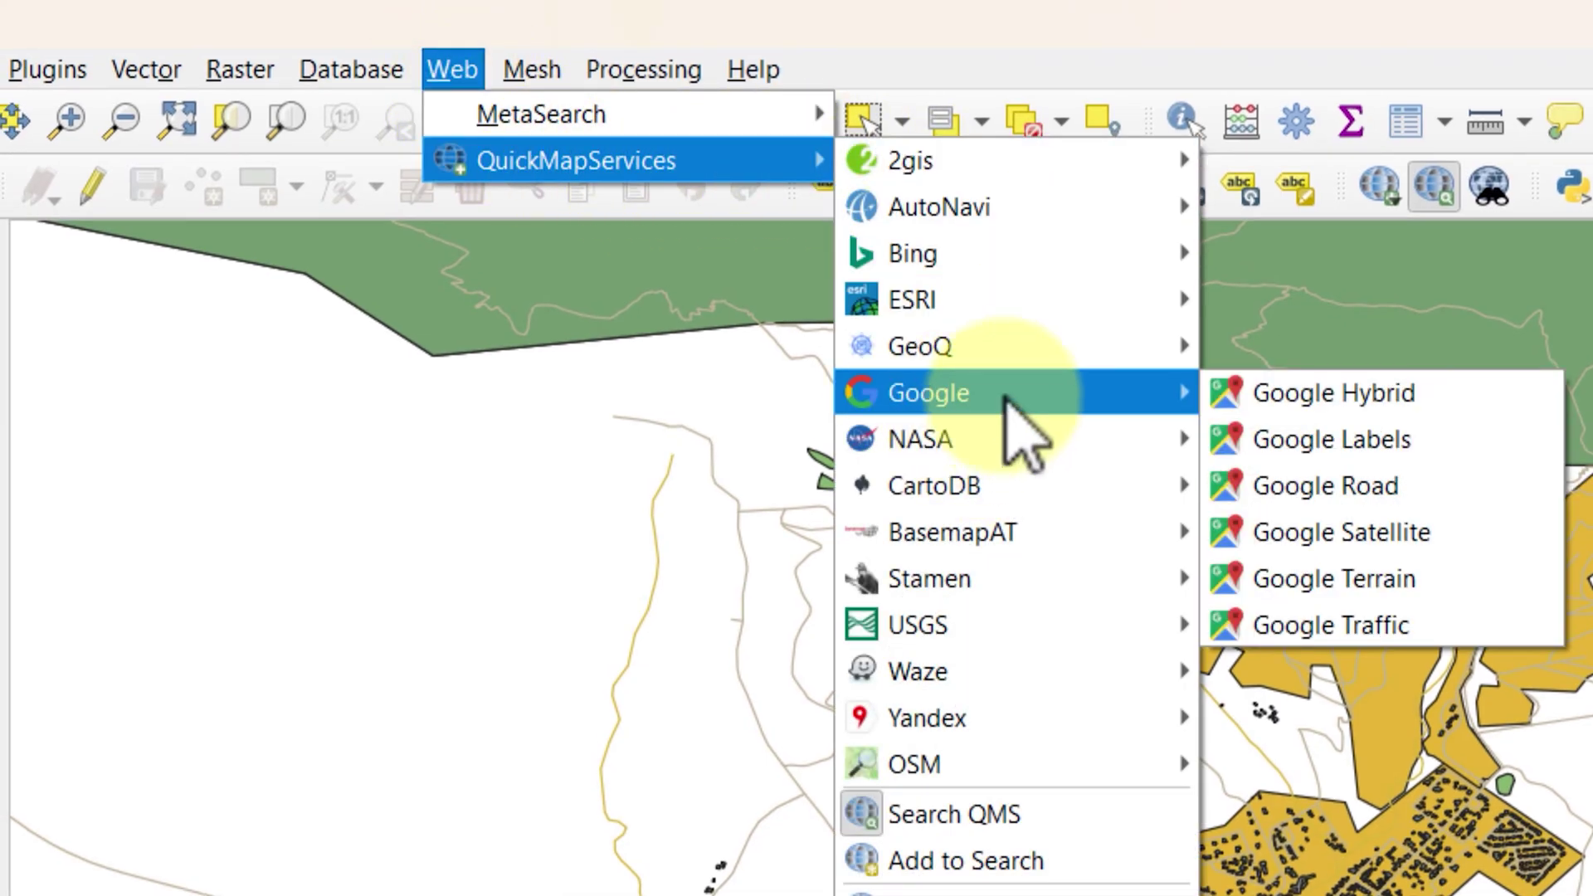
{"action": "mouse_move", "coordinate": [973, 259]}
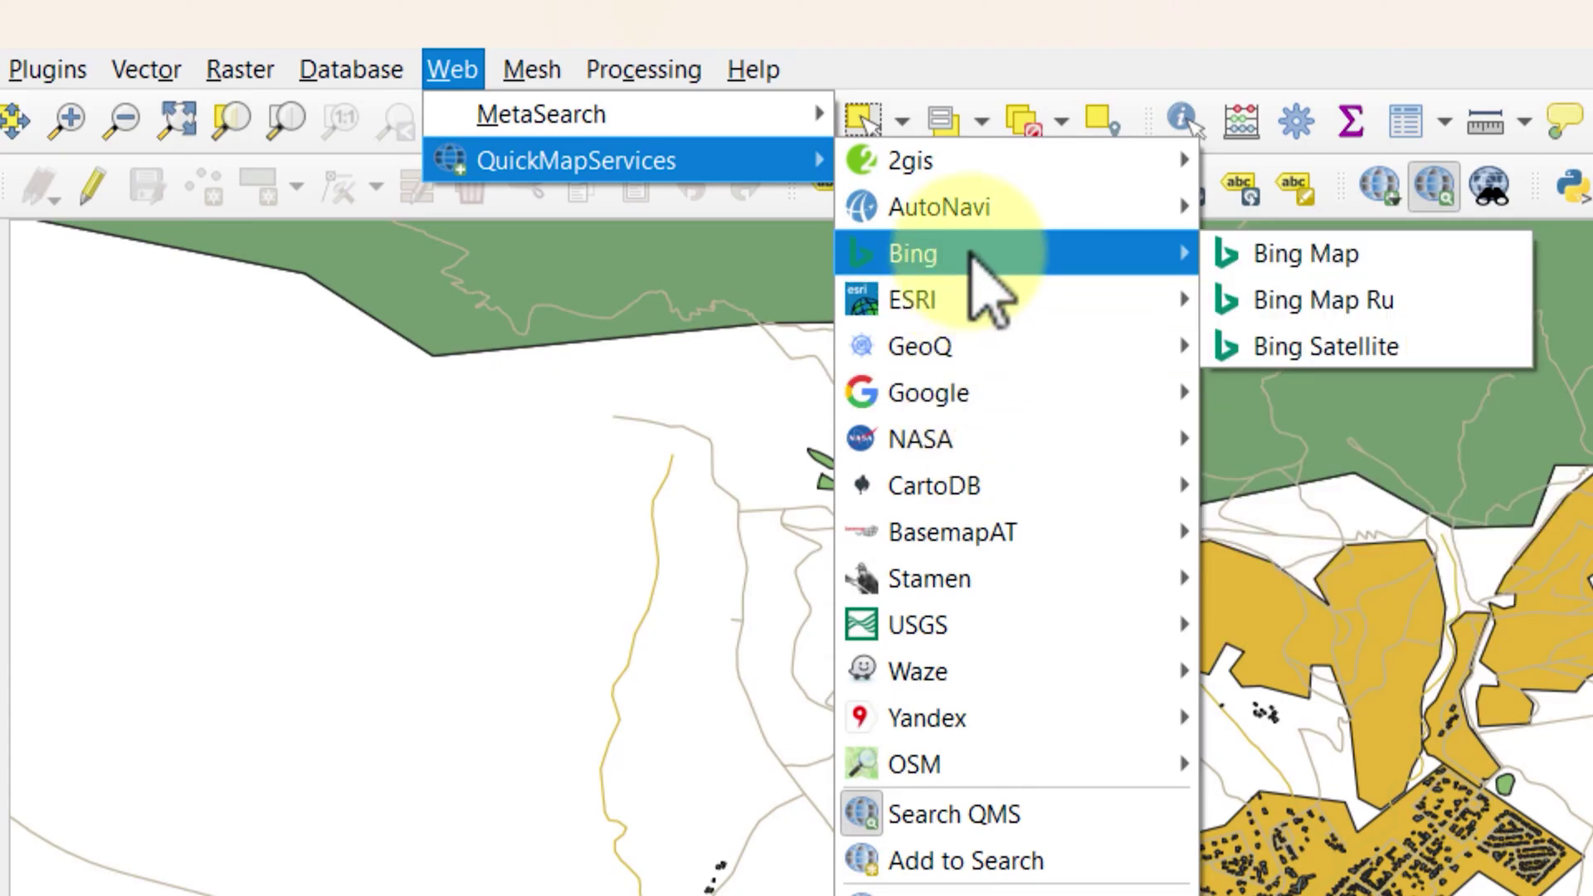
{"action": "mouse_move", "coordinate": [1001, 395]}
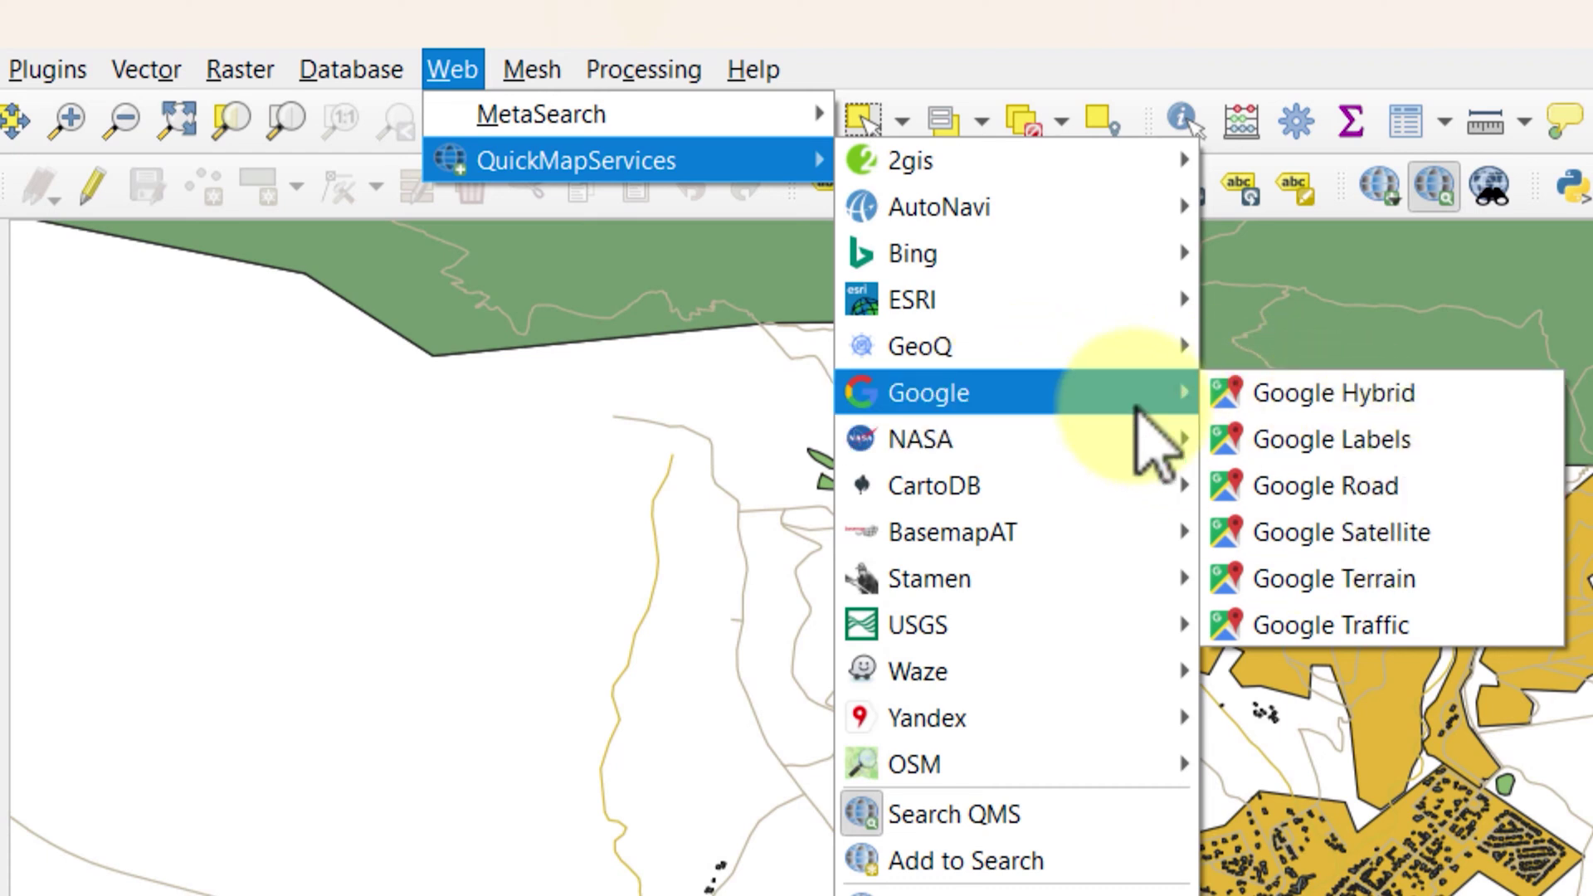
{"action": "left_click", "coordinate": [1342, 532]}
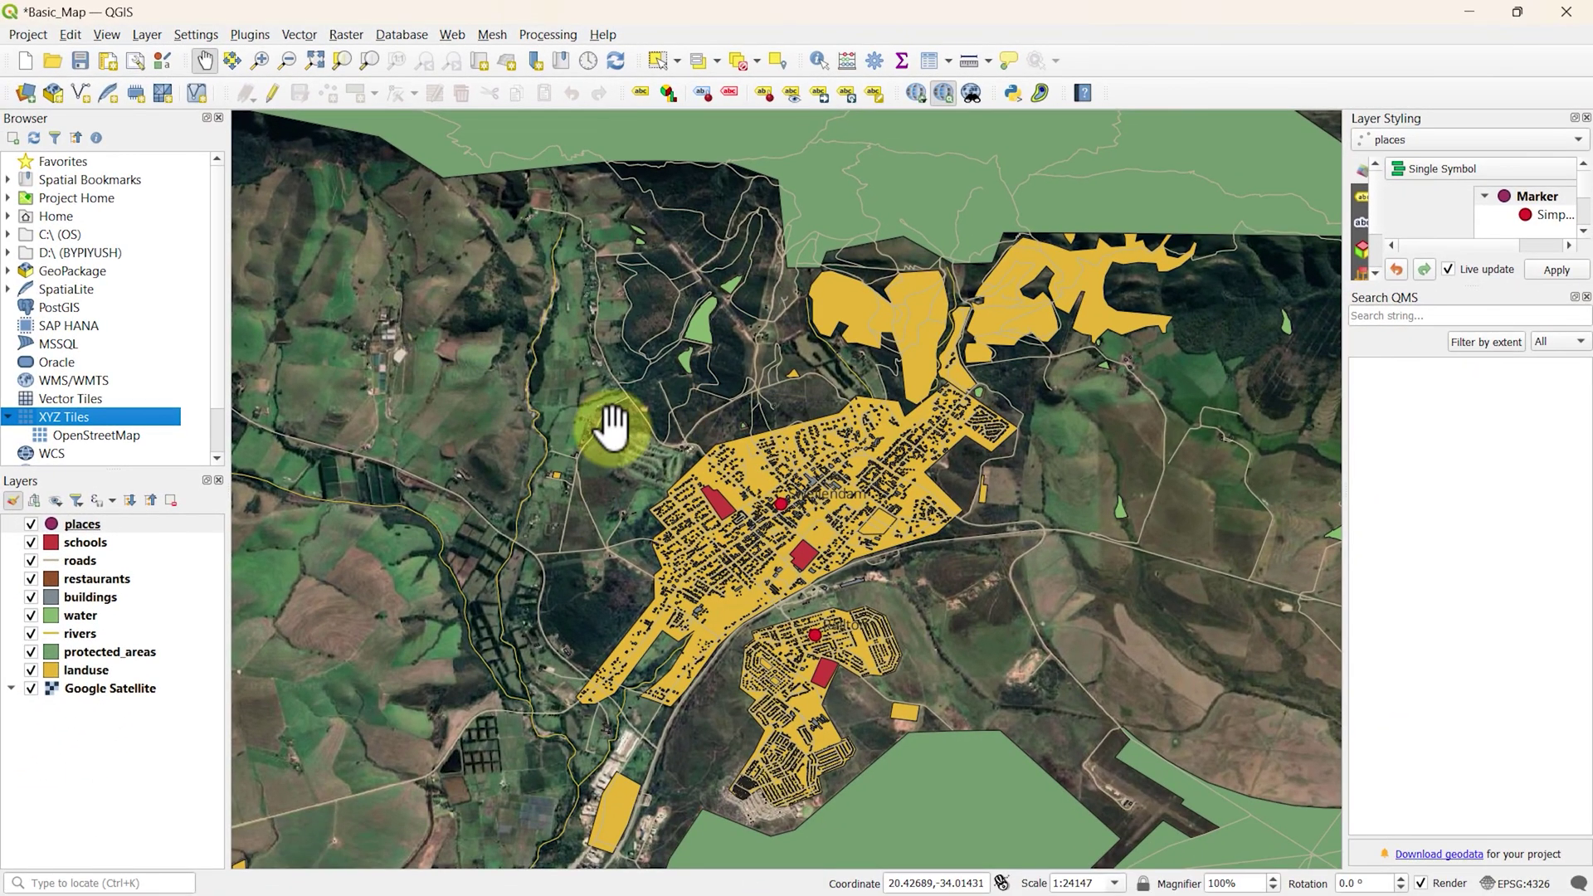
{"action": "scroll", "coordinate": [639, 442], "scroll_direction": "down", "scroll_amount": 3}
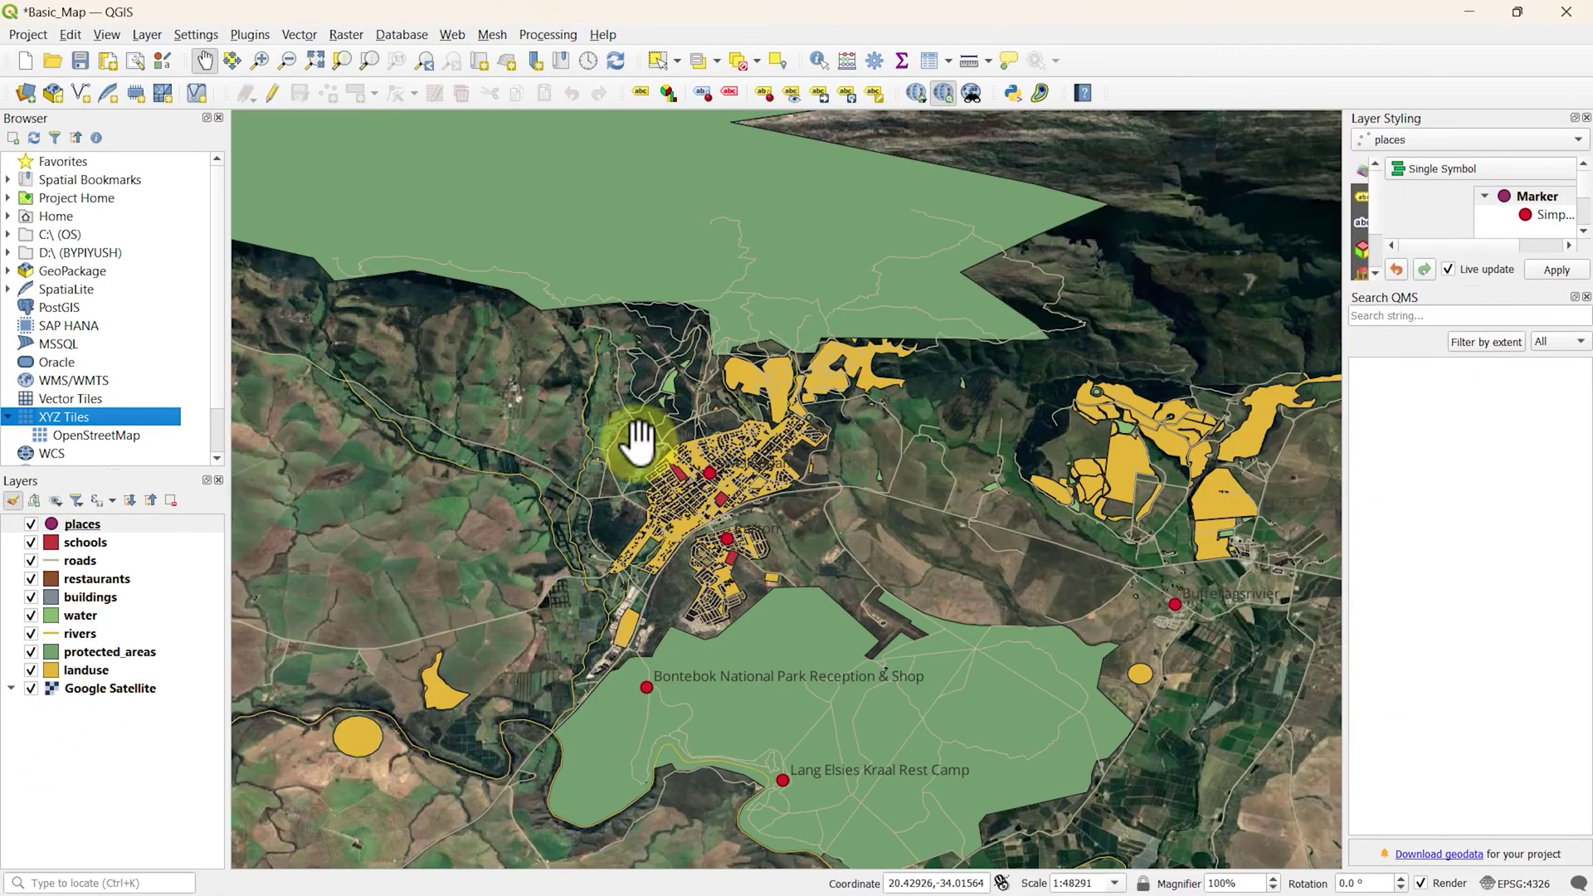
{"action": "scroll", "coordinate": [652, 452], "scroll_direction": "up", "scroll_amount": 3}
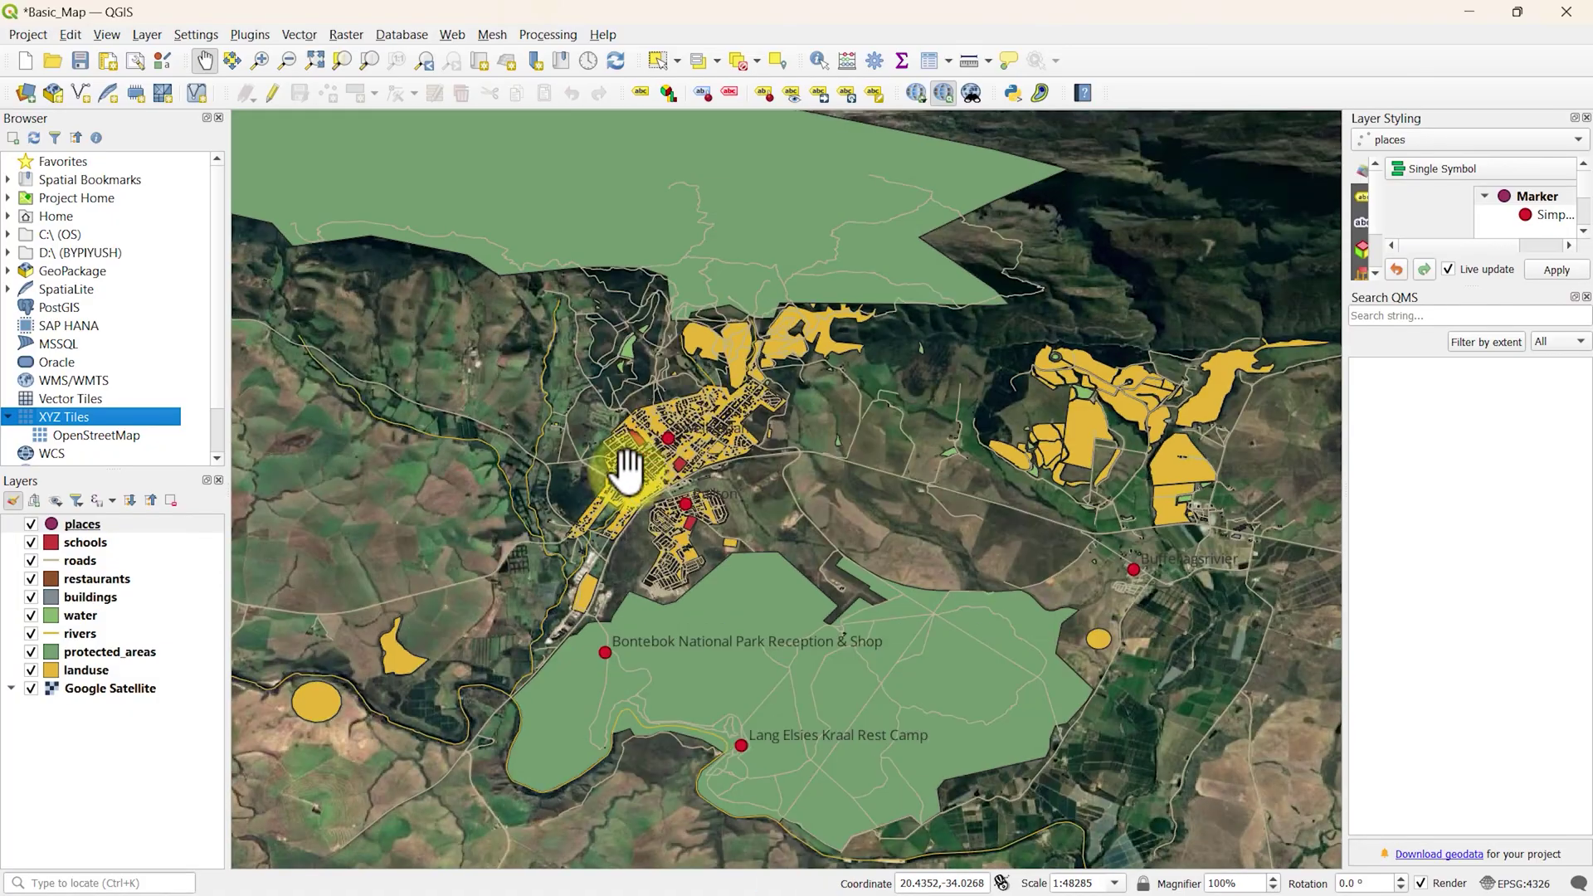
{"action": "scroll", "coordinate": [635, 455], "scroll_direction": "up", "scroll_amount": 2}
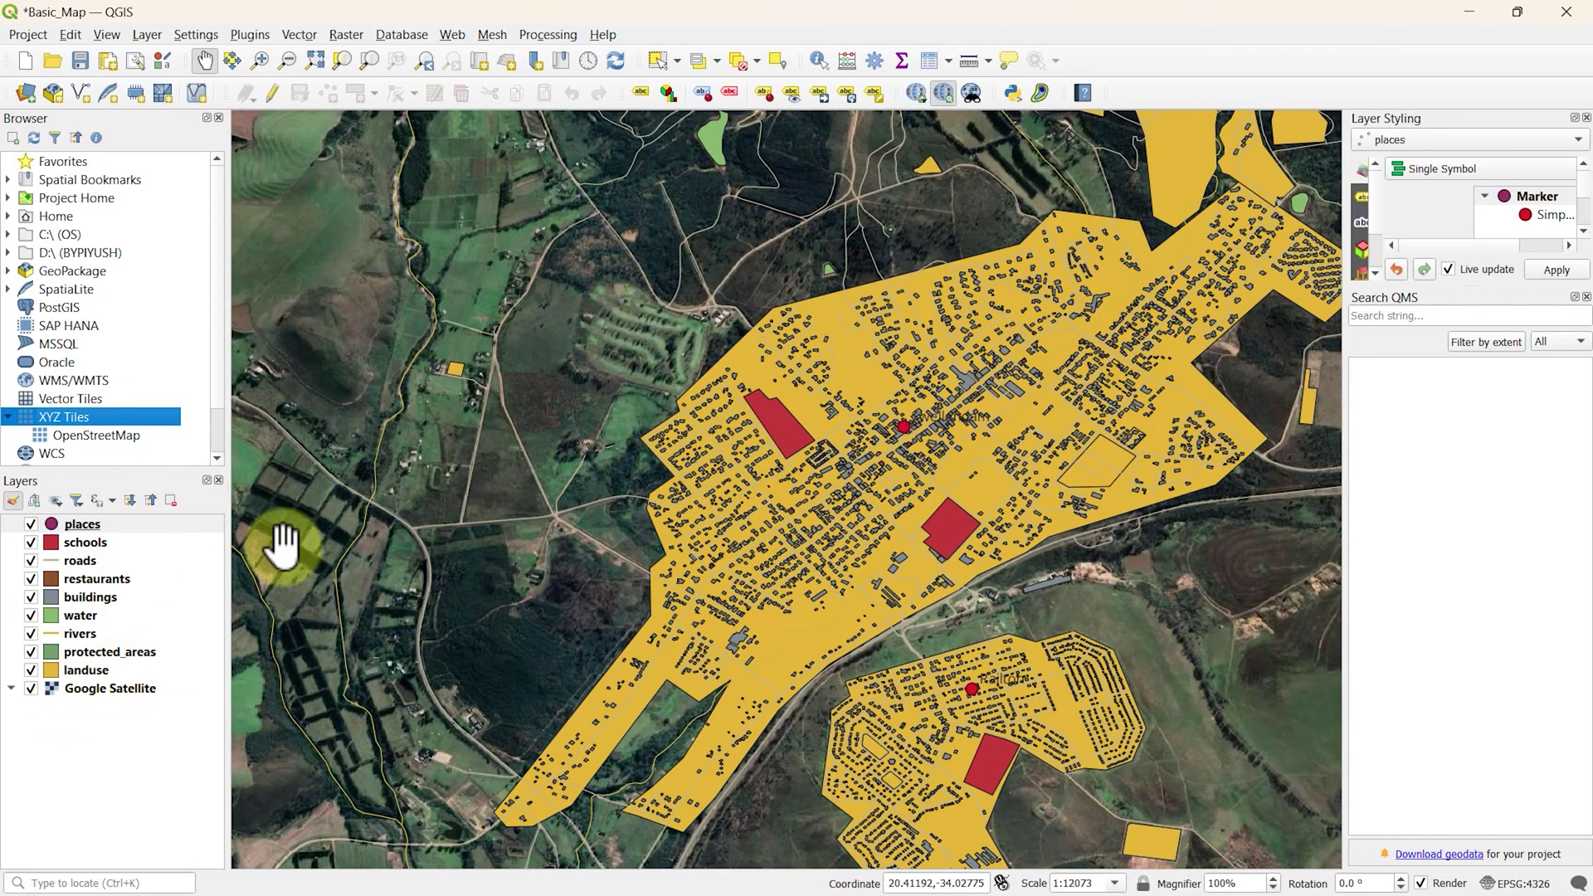
Hide Google Satellite and add the Google Hybrid basemap through QuickMapServices
{"action": "left_click", "coordinate": [30, 689]}
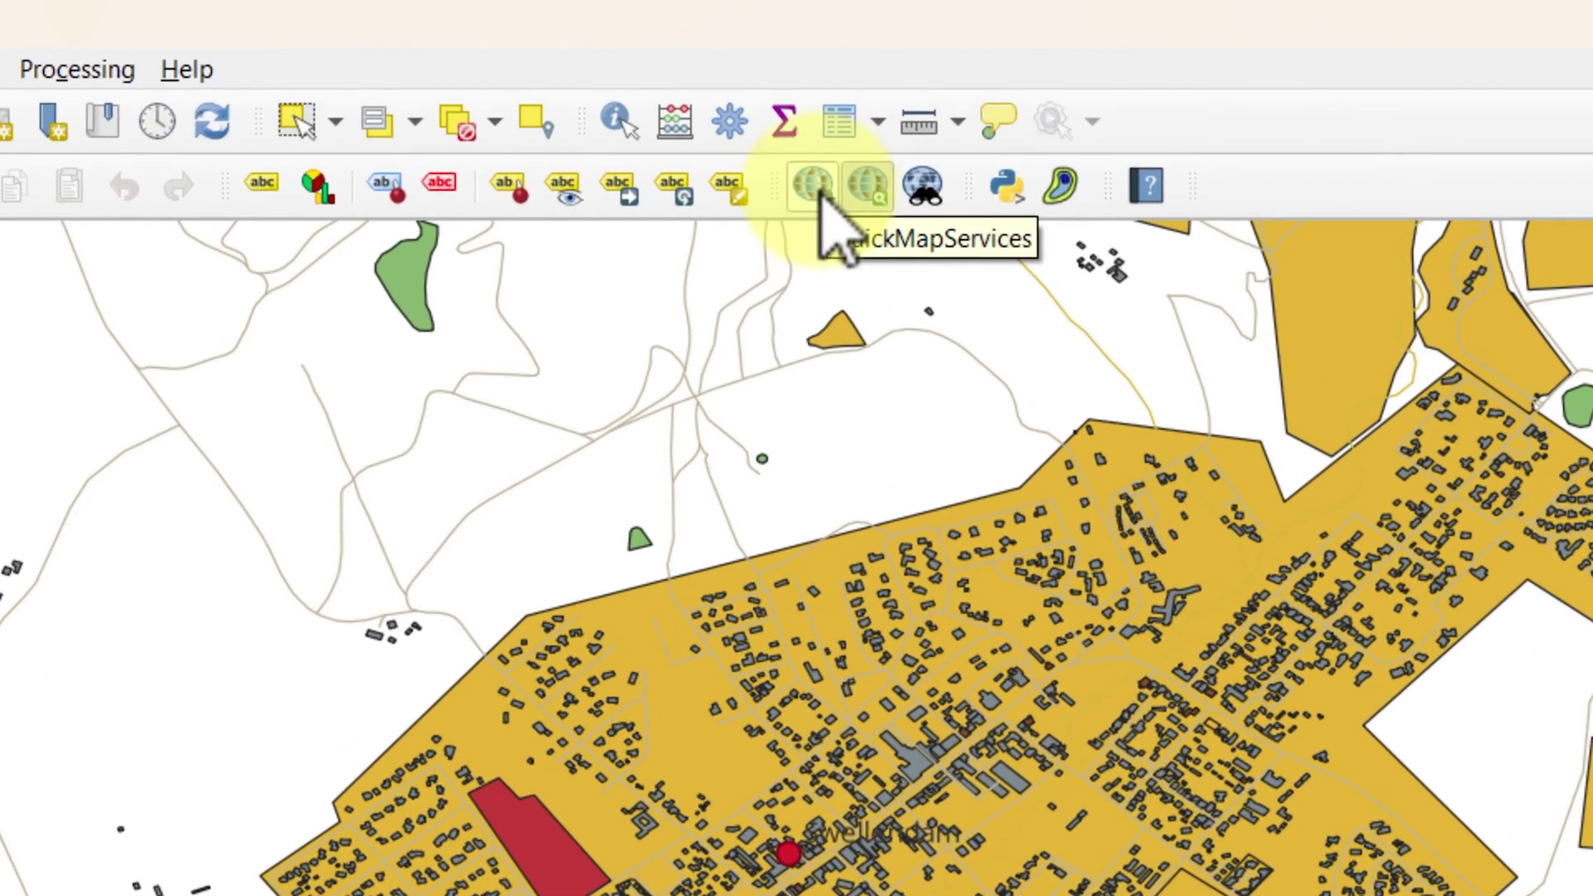
{"action": "left_click", "coordinate": [917, 94]}
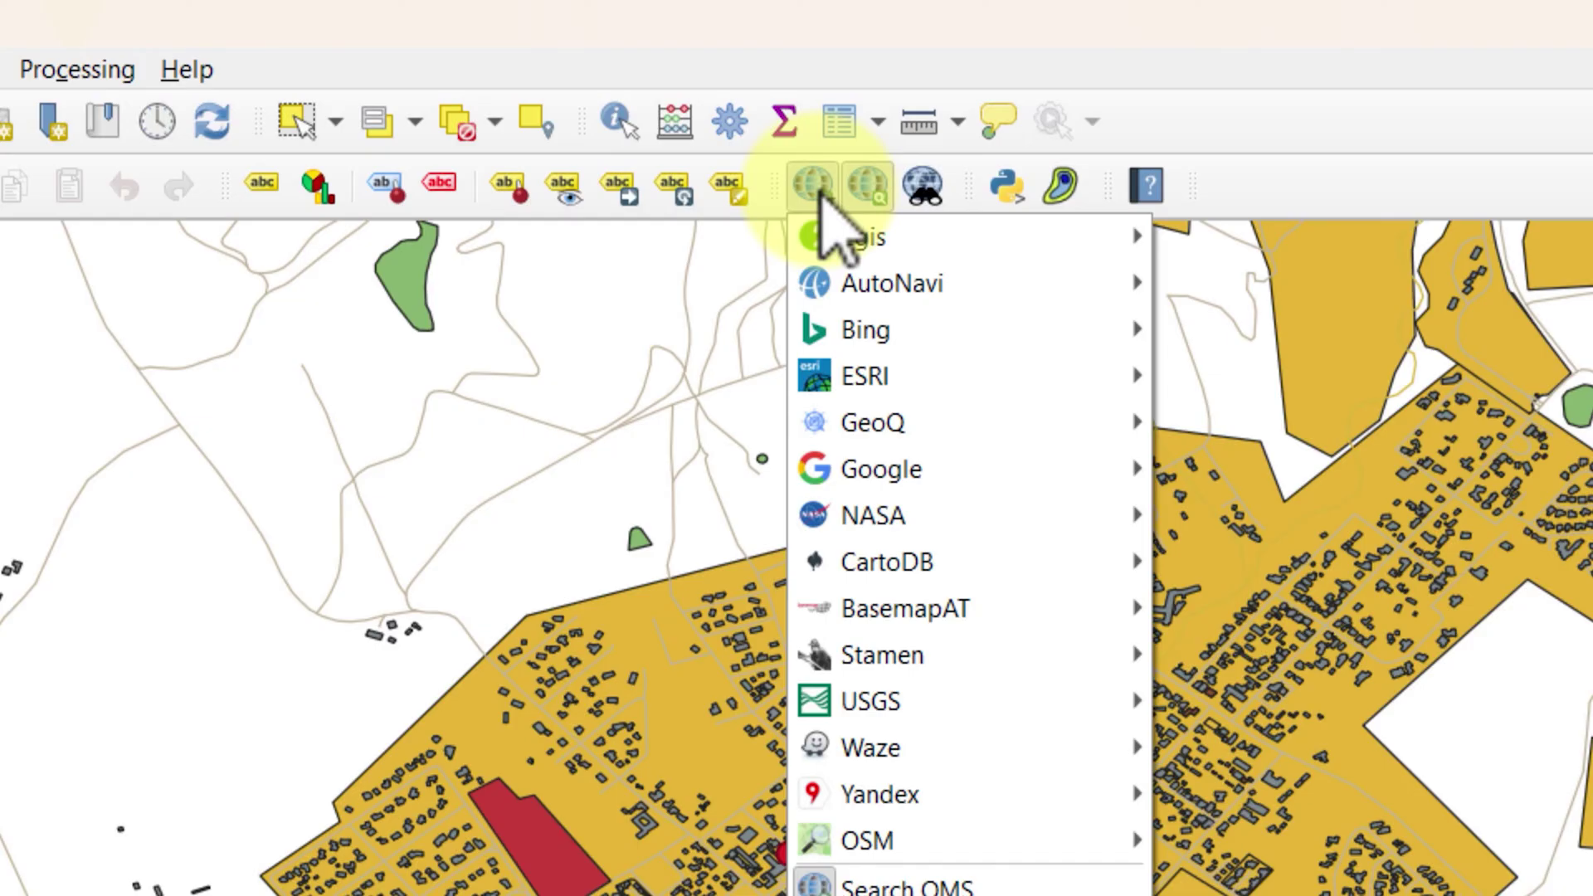
{"action": "mouse_move", "coordinate": [989, 488]}
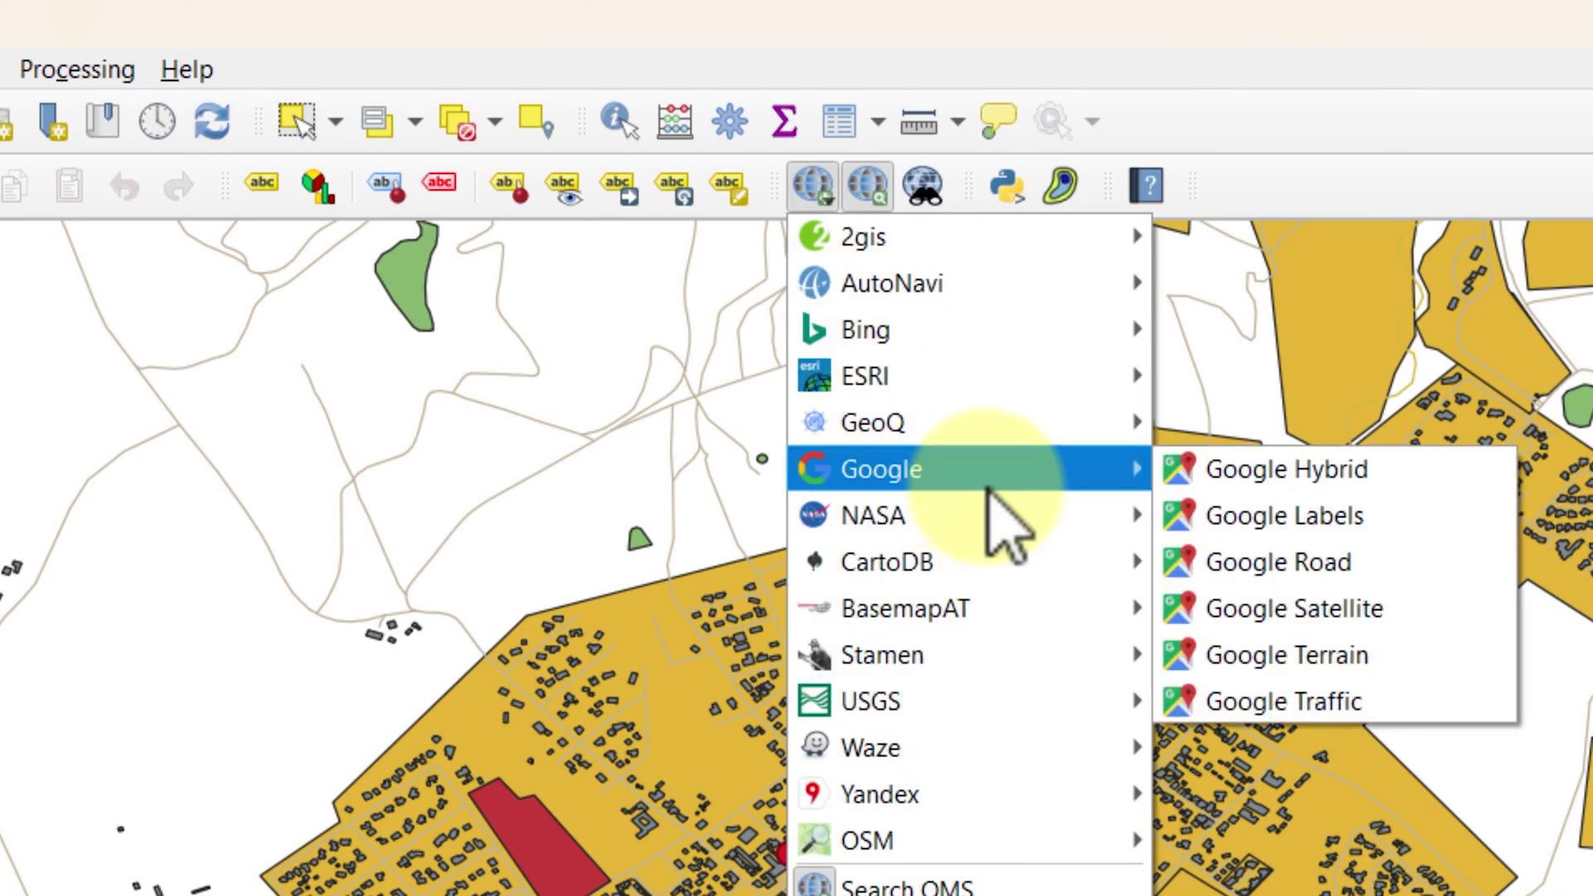
{"action": "left_click", "coordinate": [1386, 475]}
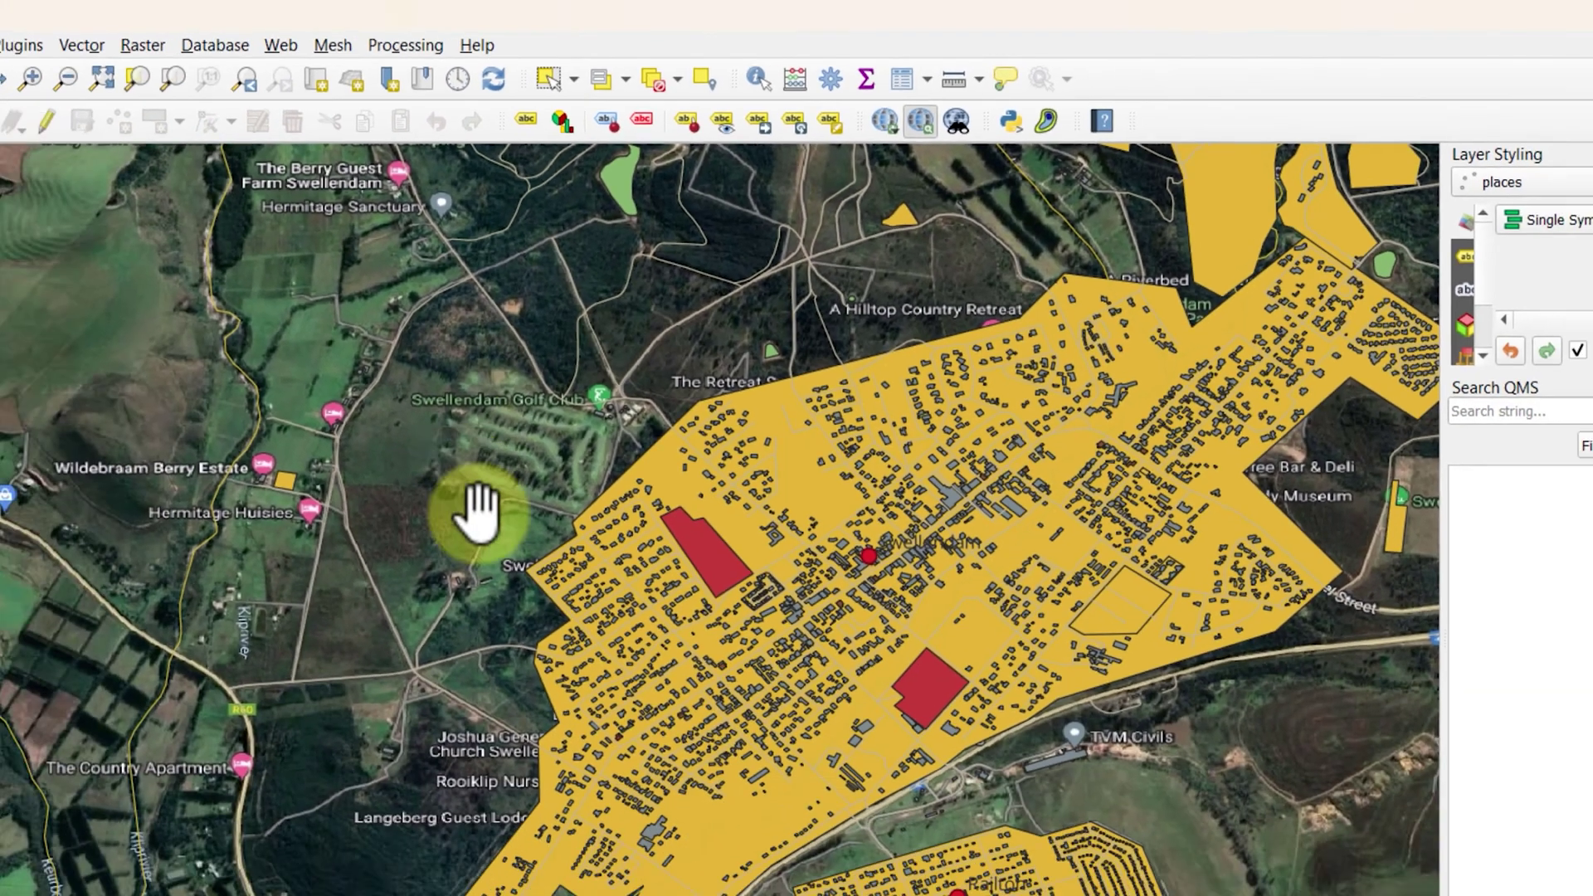
{"action": "scroll", "coordinate": [549, 587], "scroll_direction": "down", "scroll_amount": 3}
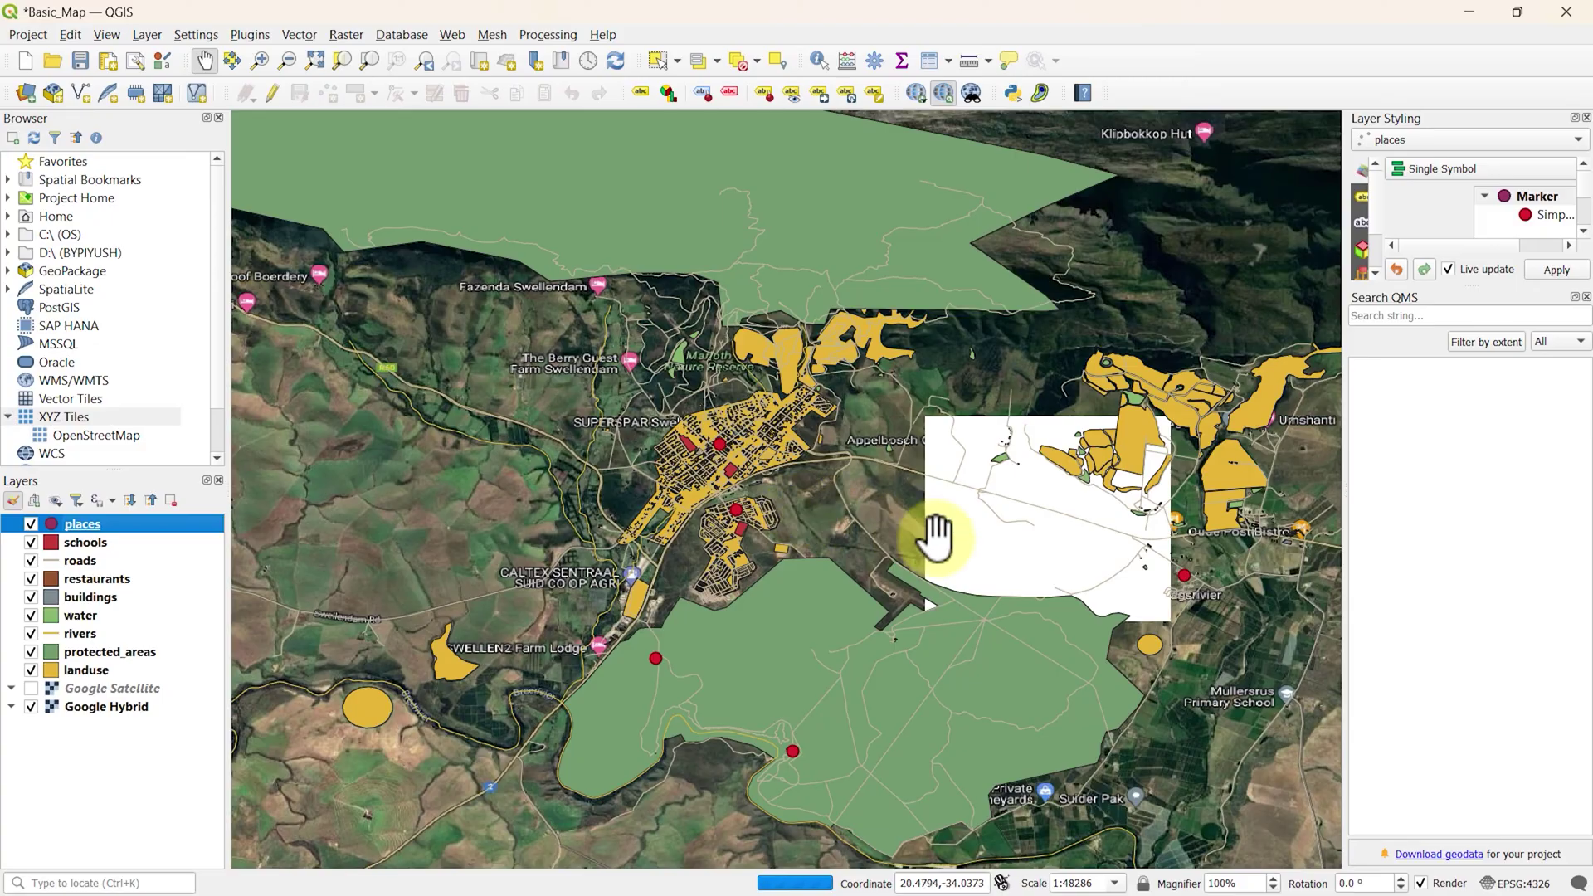
{"action": "scroll", "coordinate": [960, 531], "scroll_direction": "up", "scroll_amount": 1}
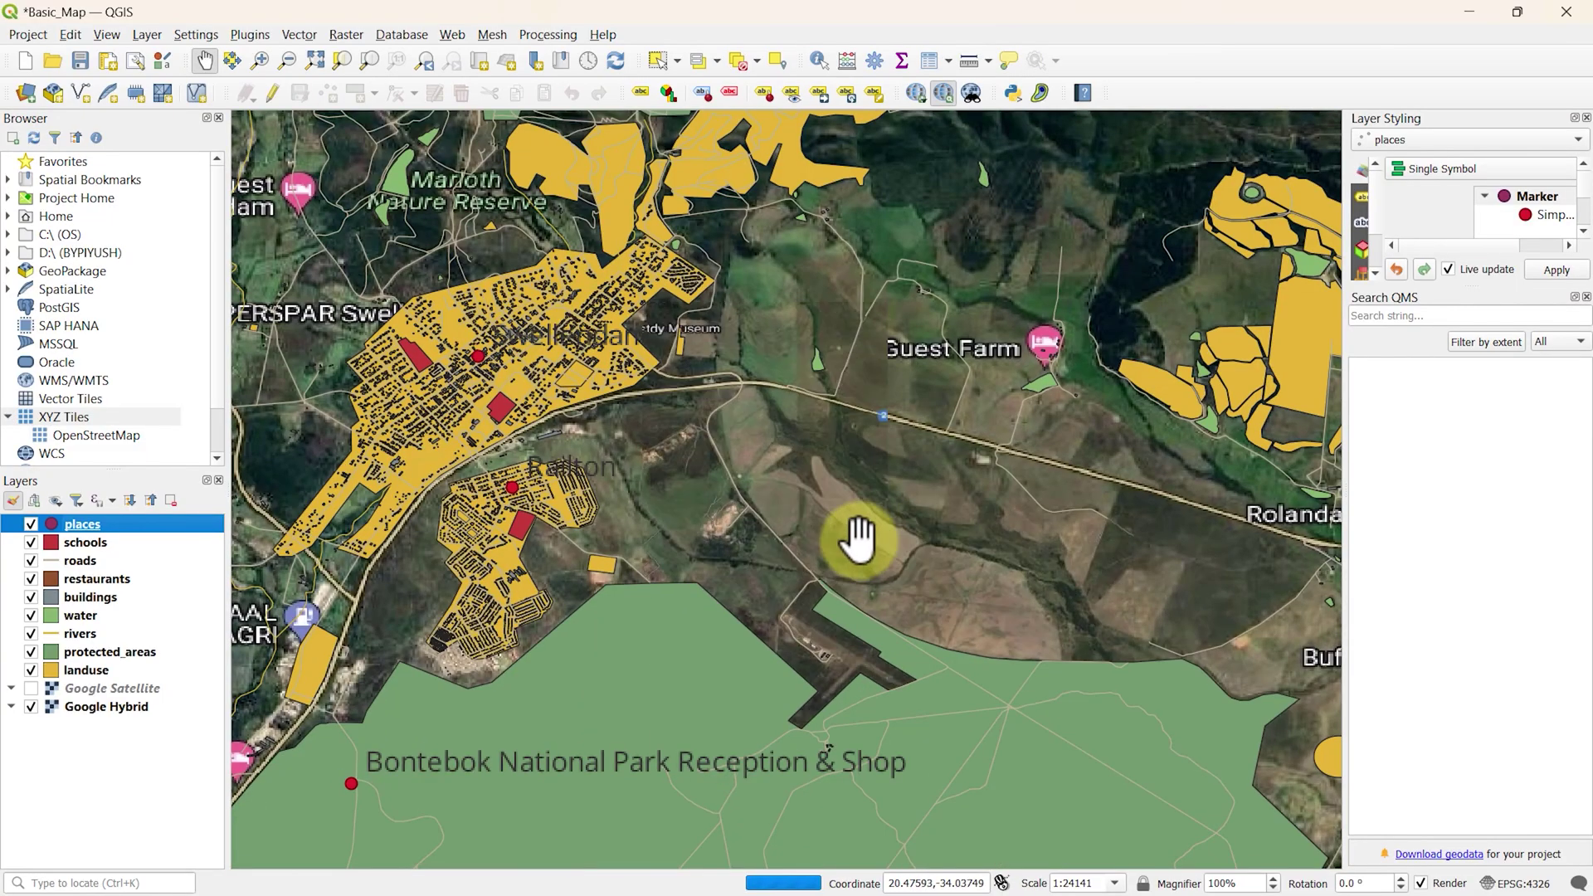
{"action": "scroll", "coordinate": [858, 539], "scroll_direction": "down", "scroll_amount": 1}
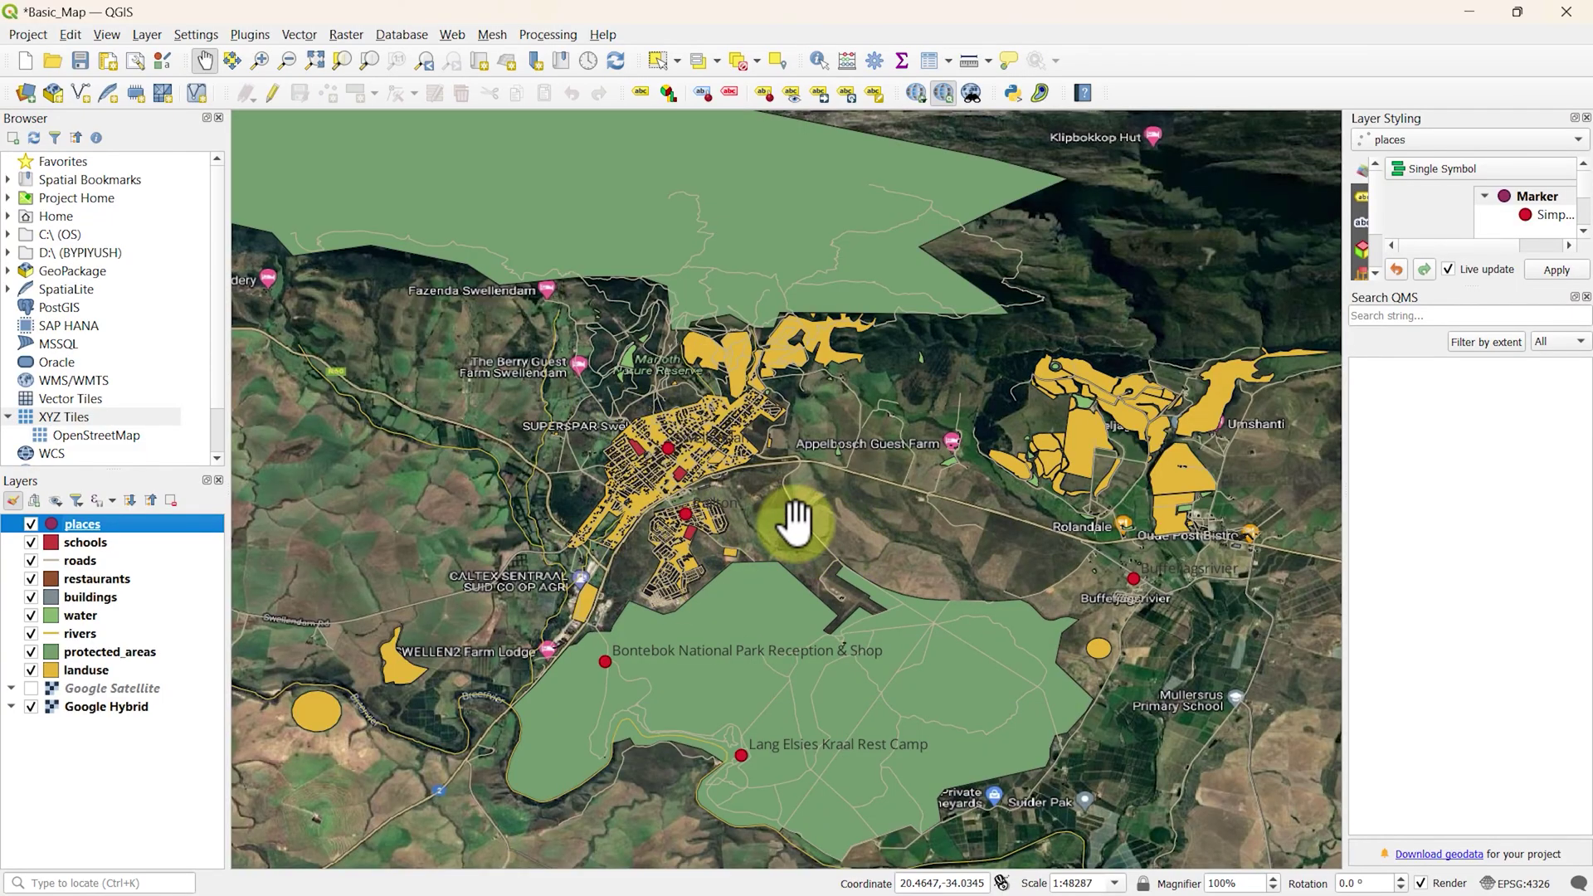
{"action": "scroll", "coordinate": [795, 522], "scroll_direction": "down", "scroll_amount": 1}
{"action": "scroll", "coordinate": [747, 498], "scroll_direction": "up", "scroll_amount": 1}
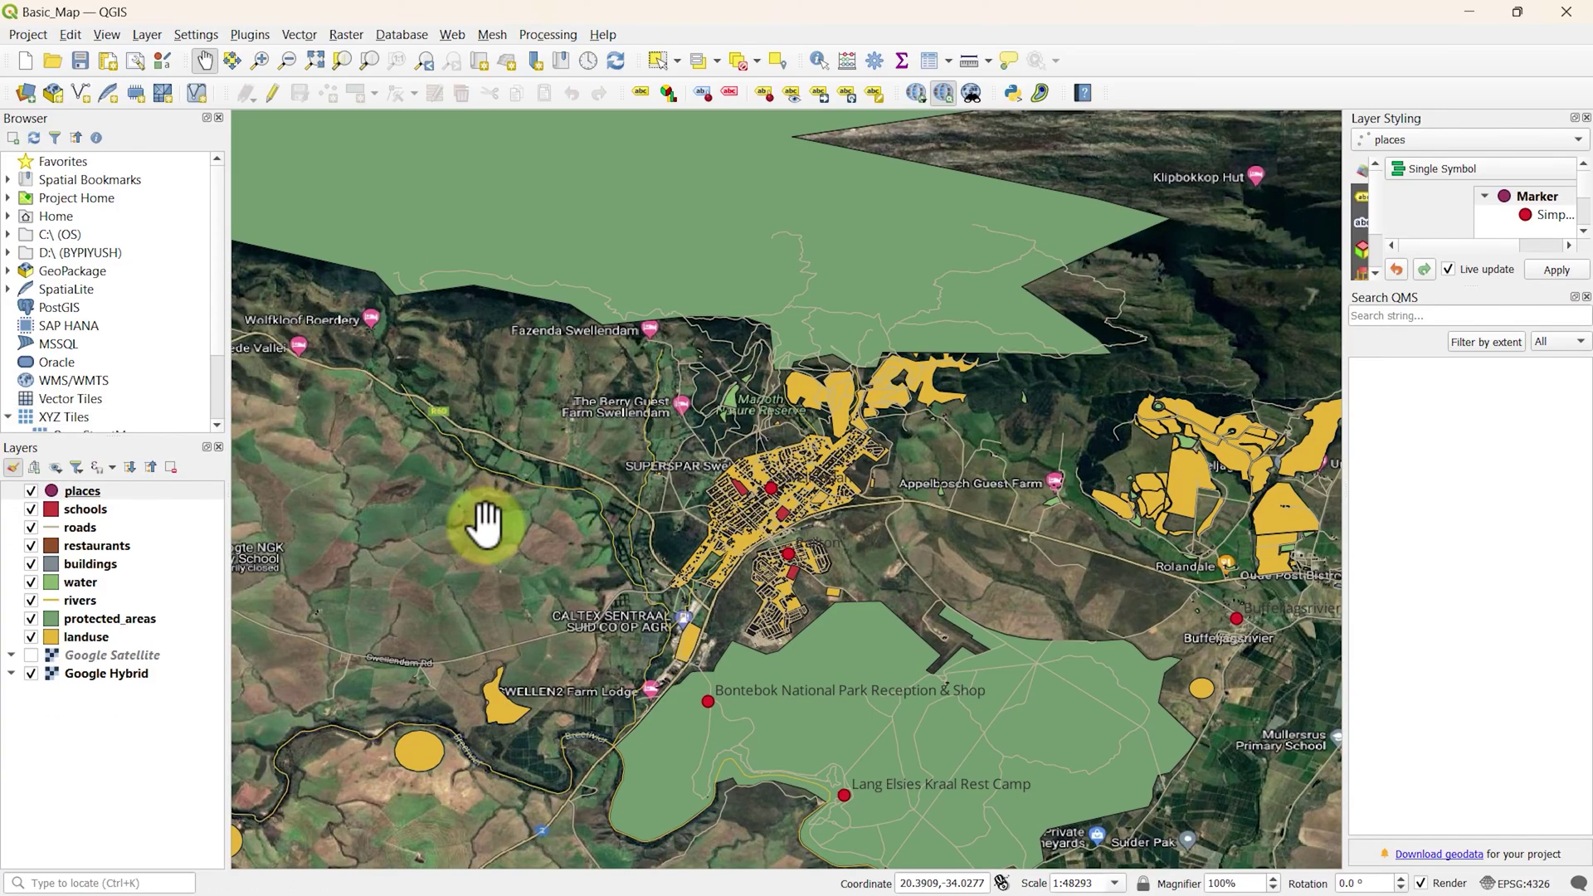
Enlarge the Browser panel and start a New Connection under XYZ Tiles
{"action": "left_click_drag", "start_coordinate": [168, 434], "coordinate": [167, 507]}
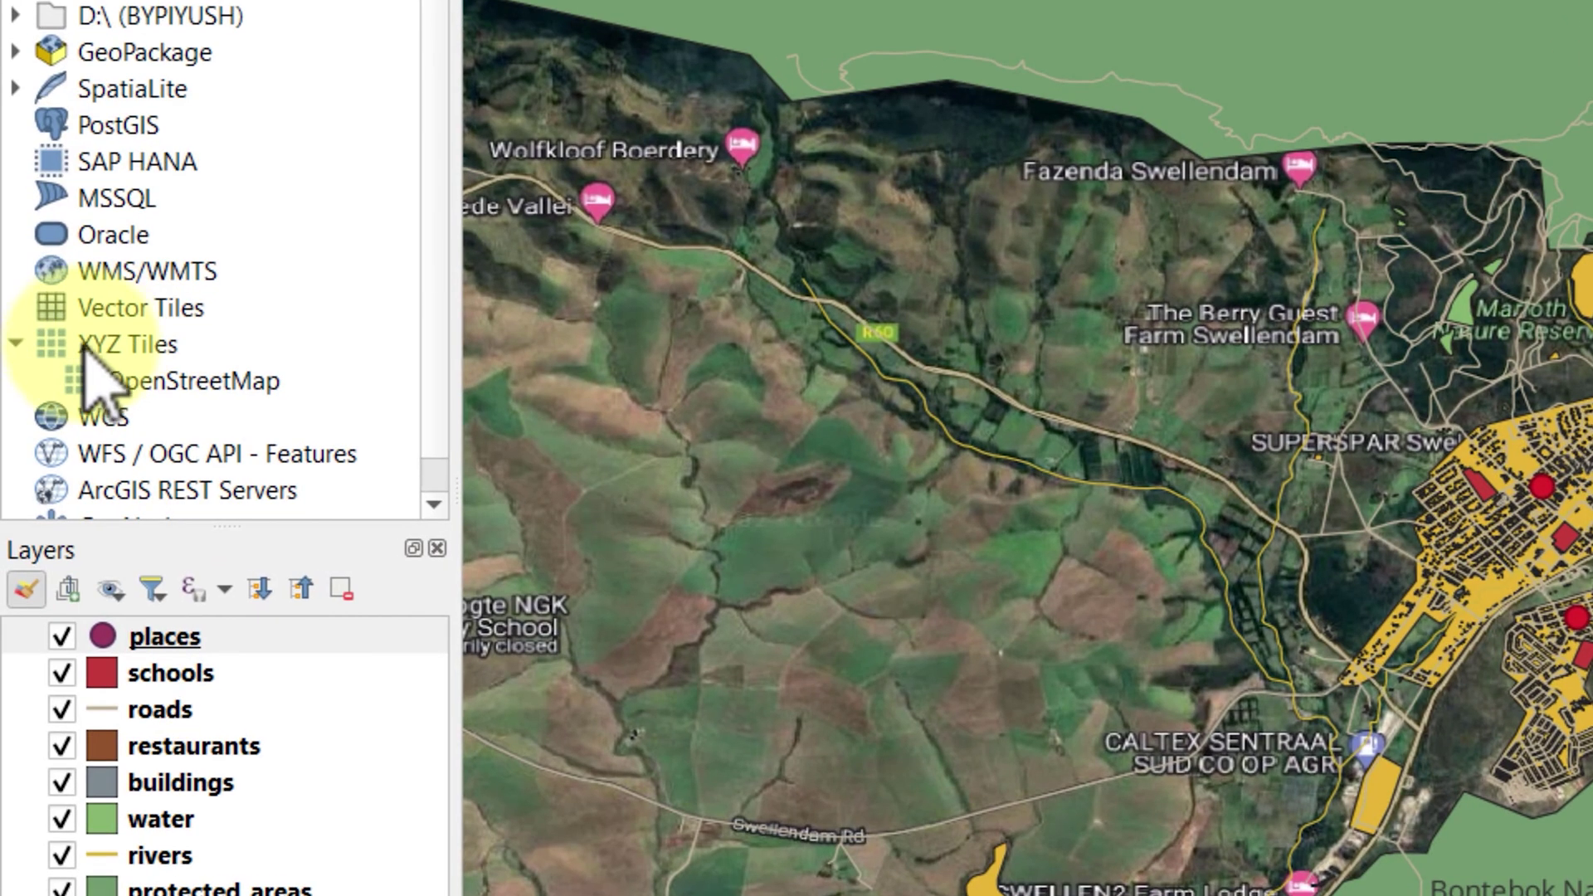
{"action": "left_click", "coordinate": [137, 355]}
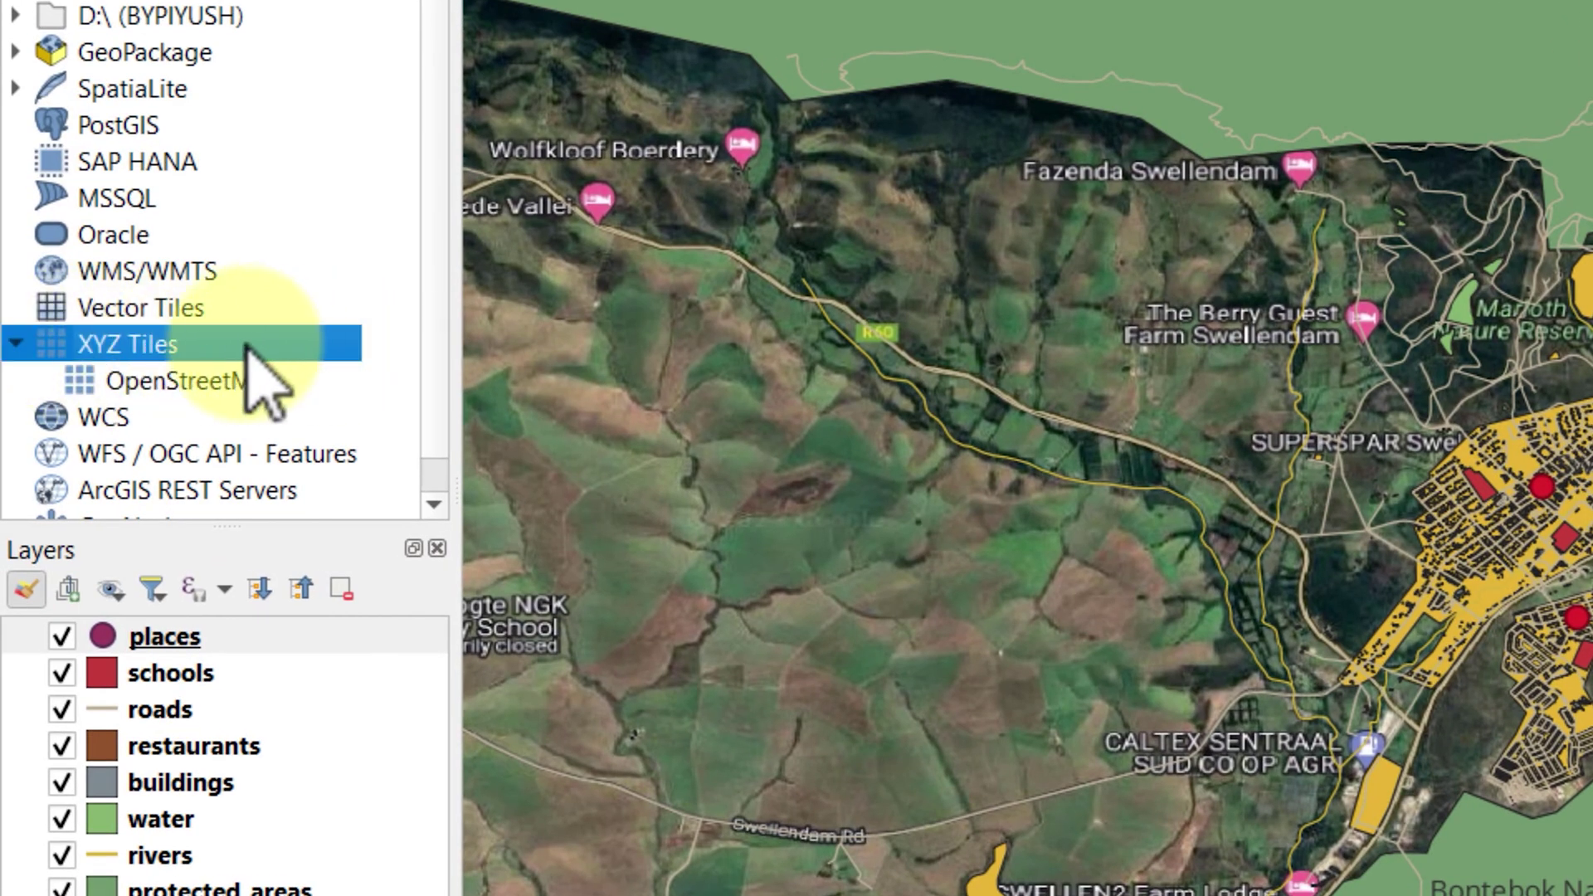
{"action": "left_click", "coordinate": [17, 344]}
{"action": "left_click", "coordinate": [17, 345]}
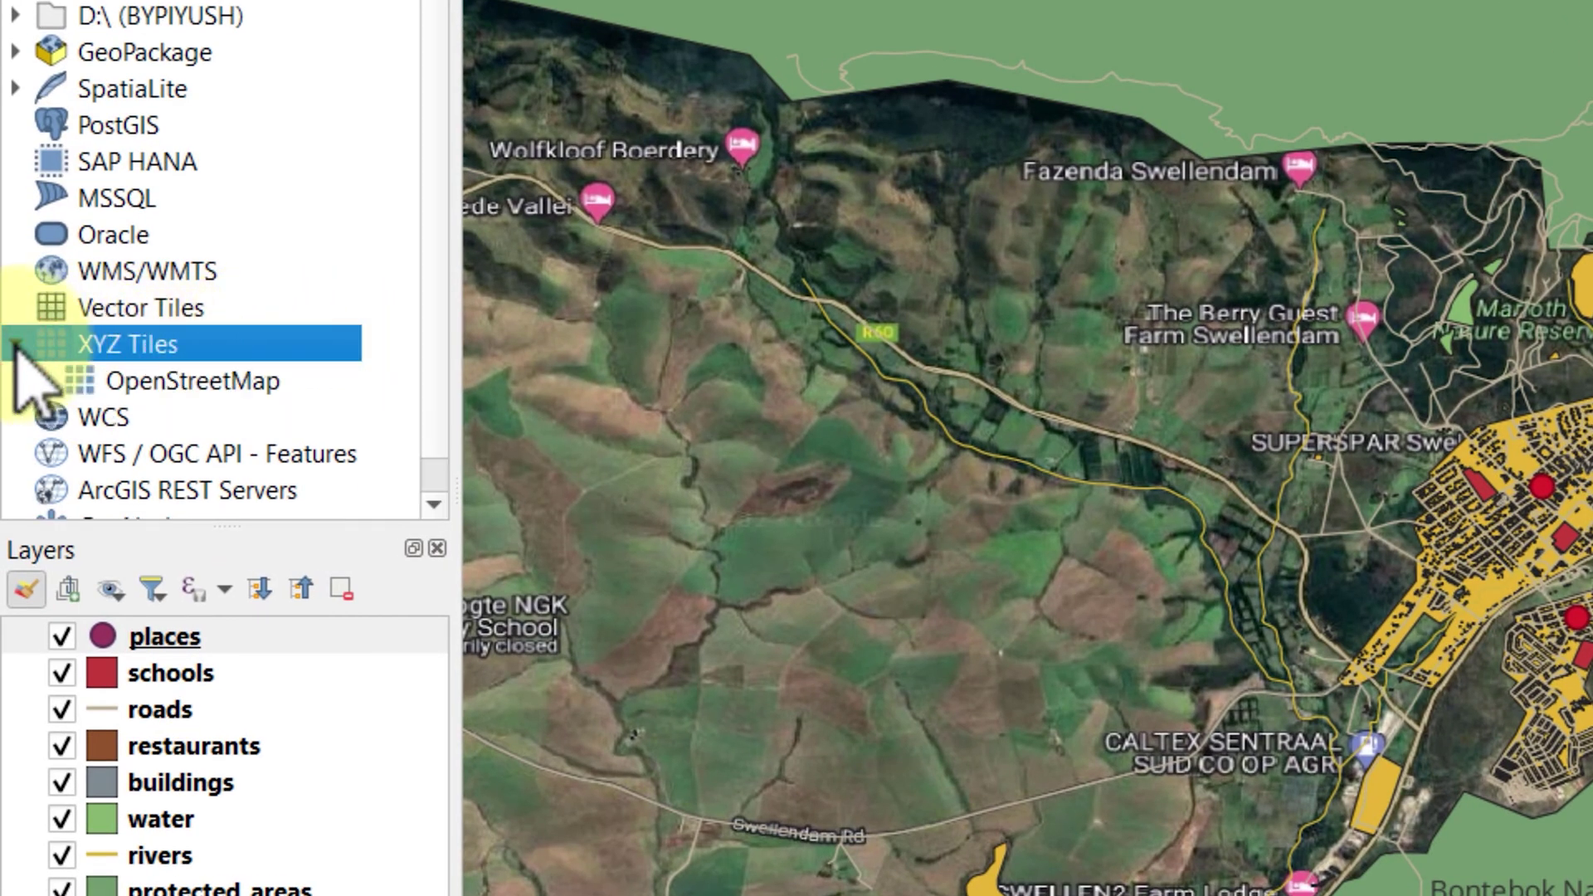
{"action": "left_click", "coordinate": [241, 384]}
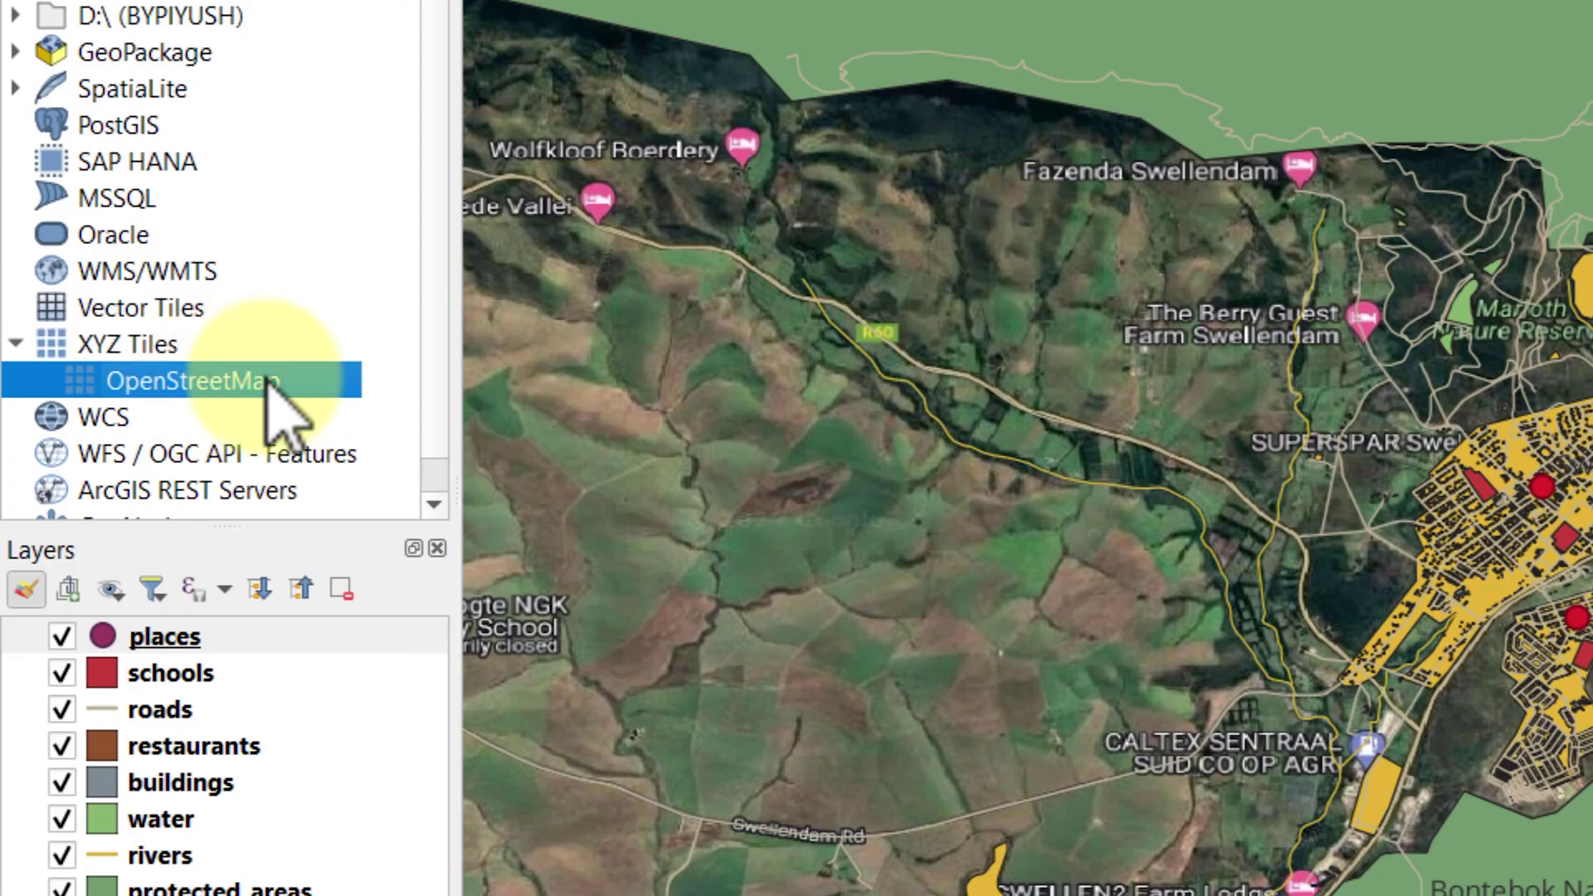
{"action": "left_click", "coordinate": [192, 345]}
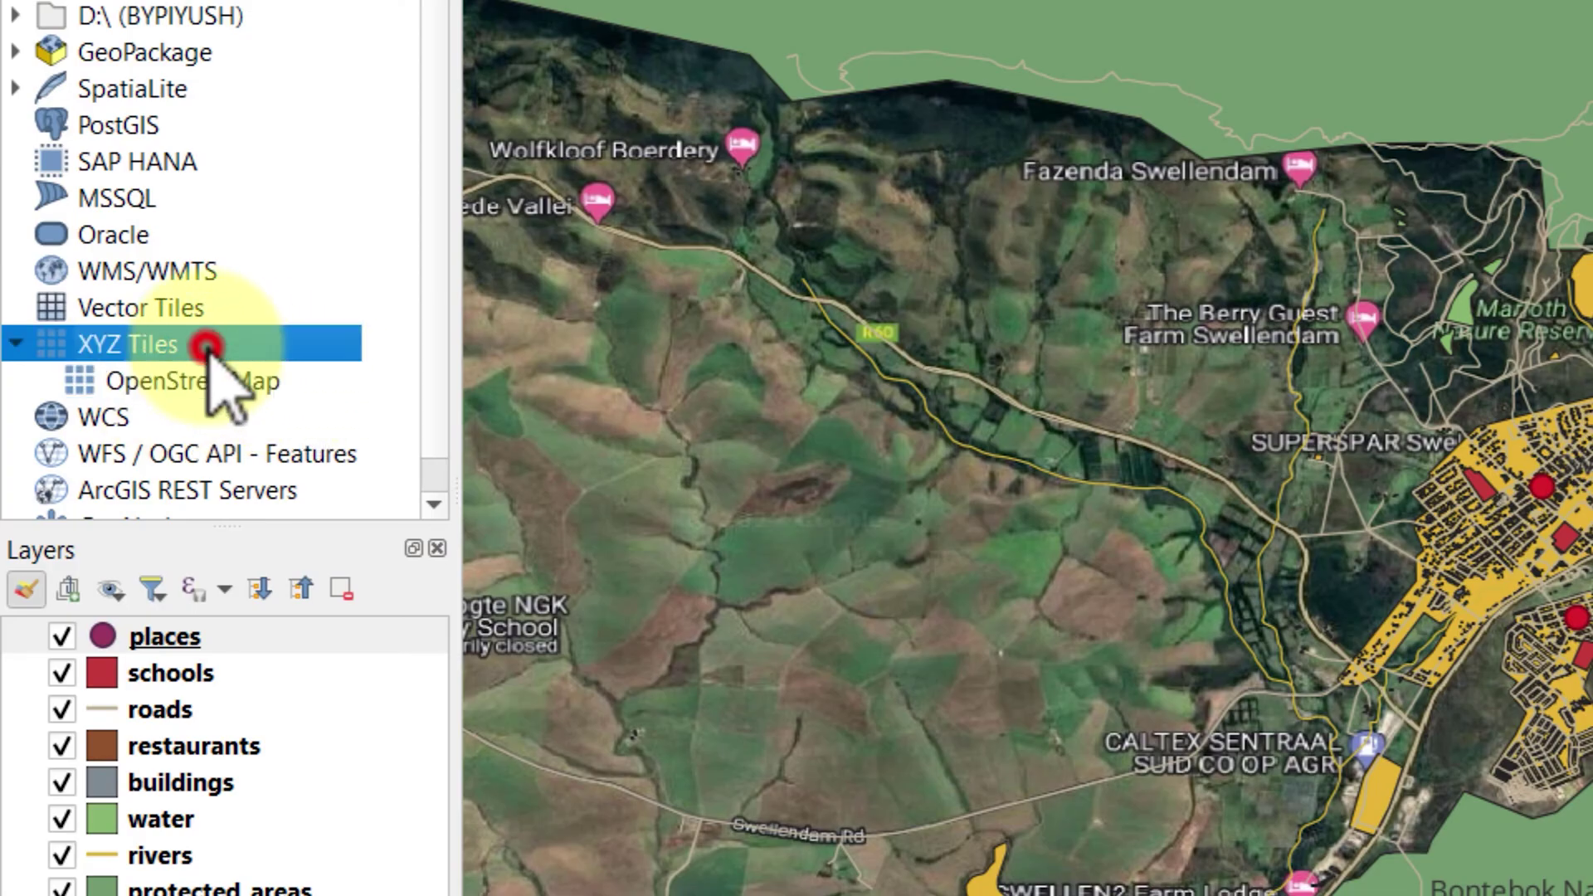
{"action": "right_click", "coordinate": [264, 343]}
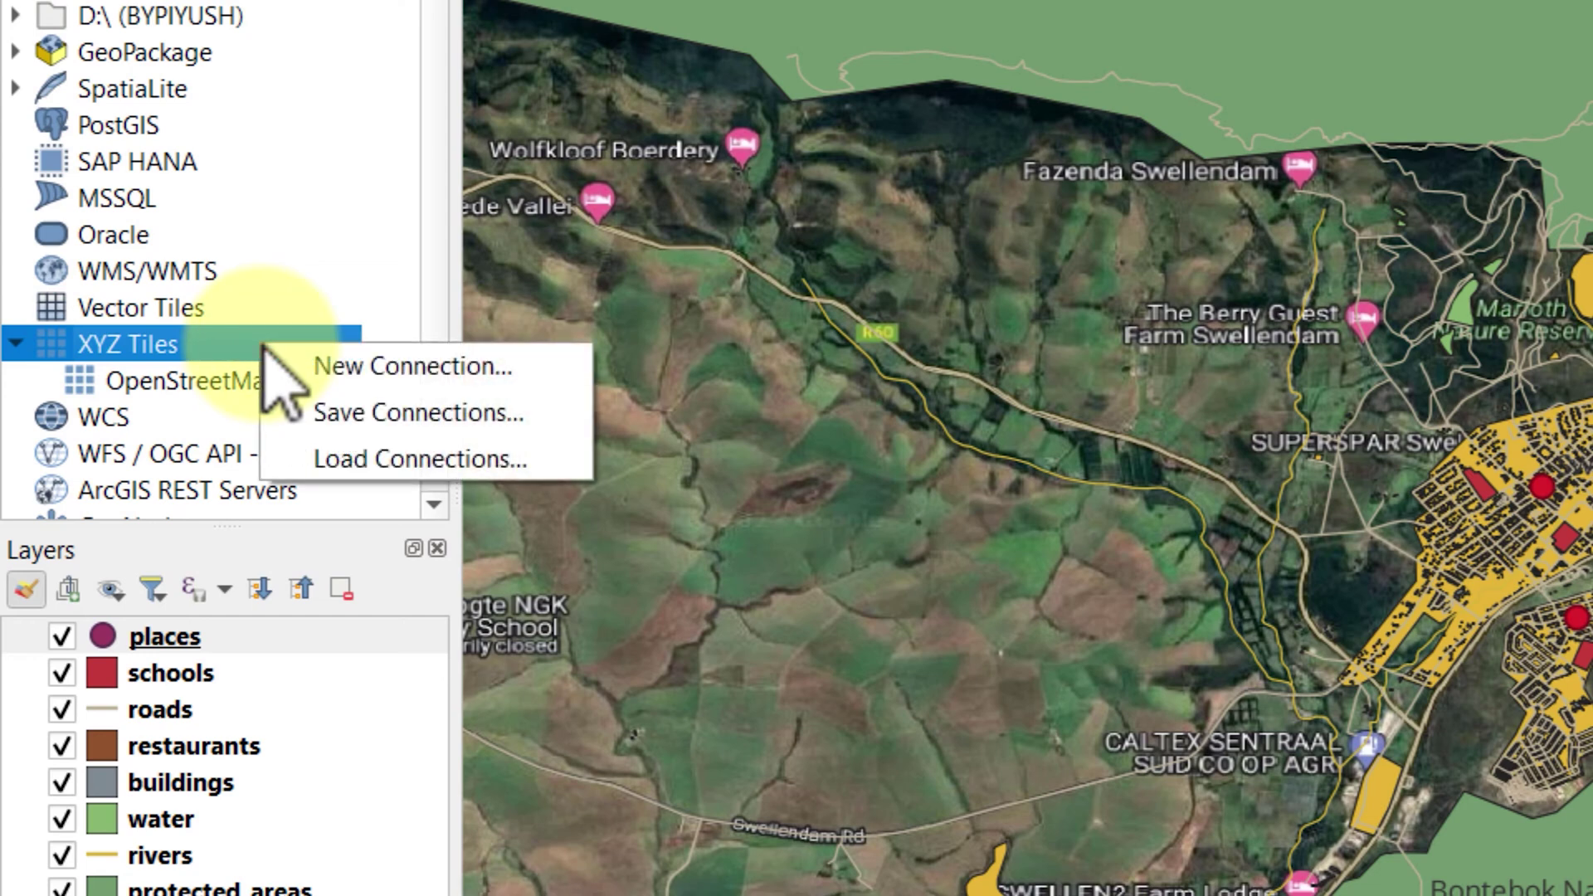
{"action": "left_click", "coordinate": [556, 365]}
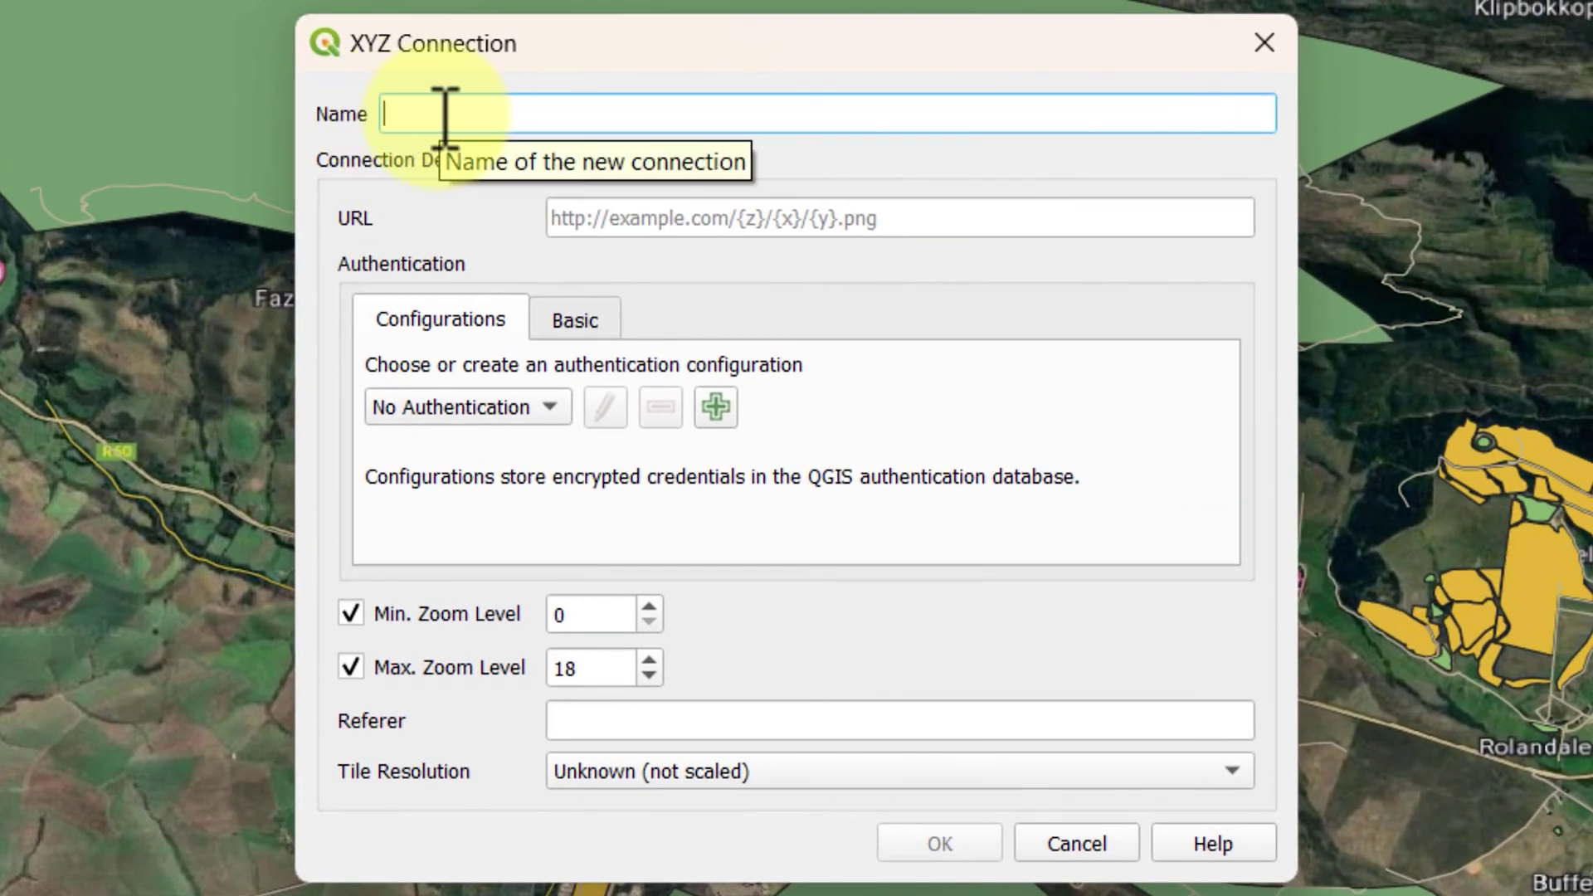
Name the connection 'New Google Maps' and switch to the Chrome article
{"action": "left_click", "coordinate": [958, 219]}
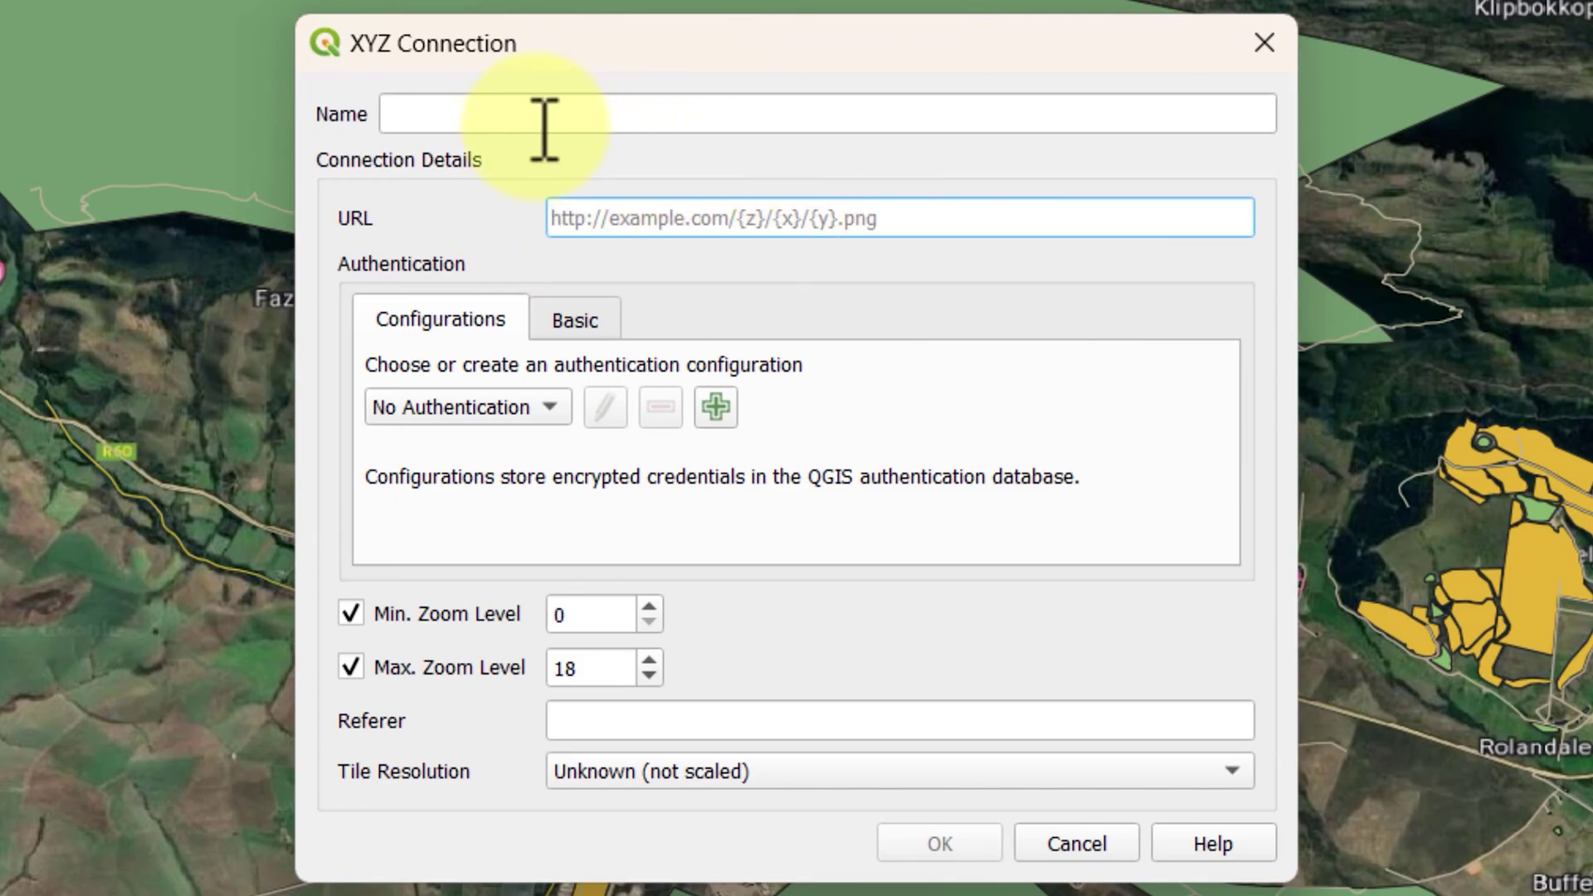
{"action": "left_click", "coordinate": [492, 114]}
{"action": "type", "text": "N"}
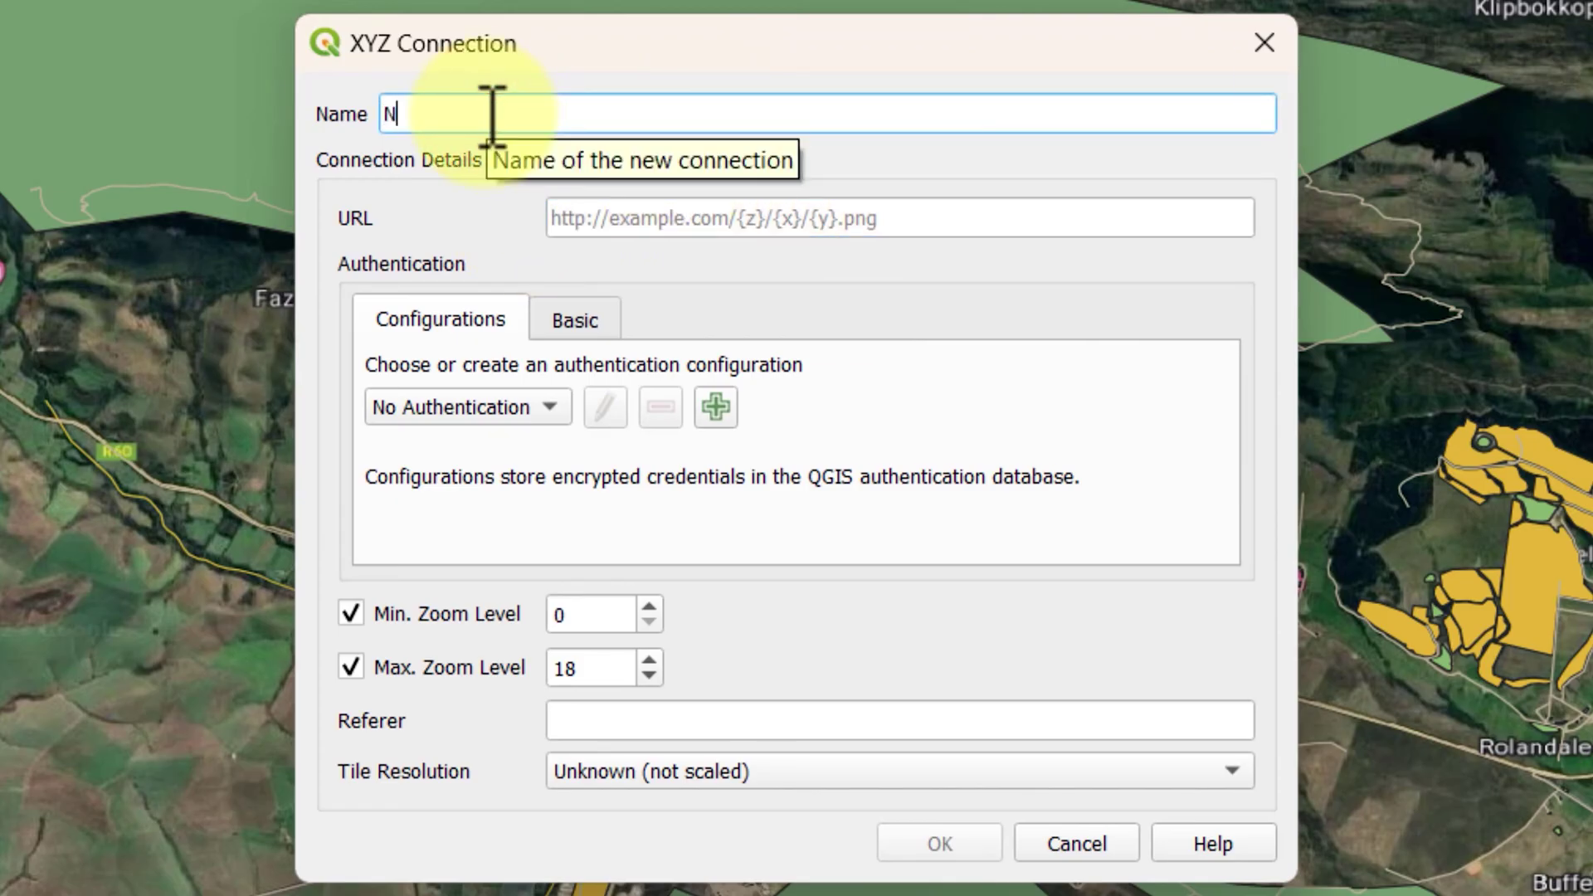
{"action": "type", "text": "ew Google Maps"}
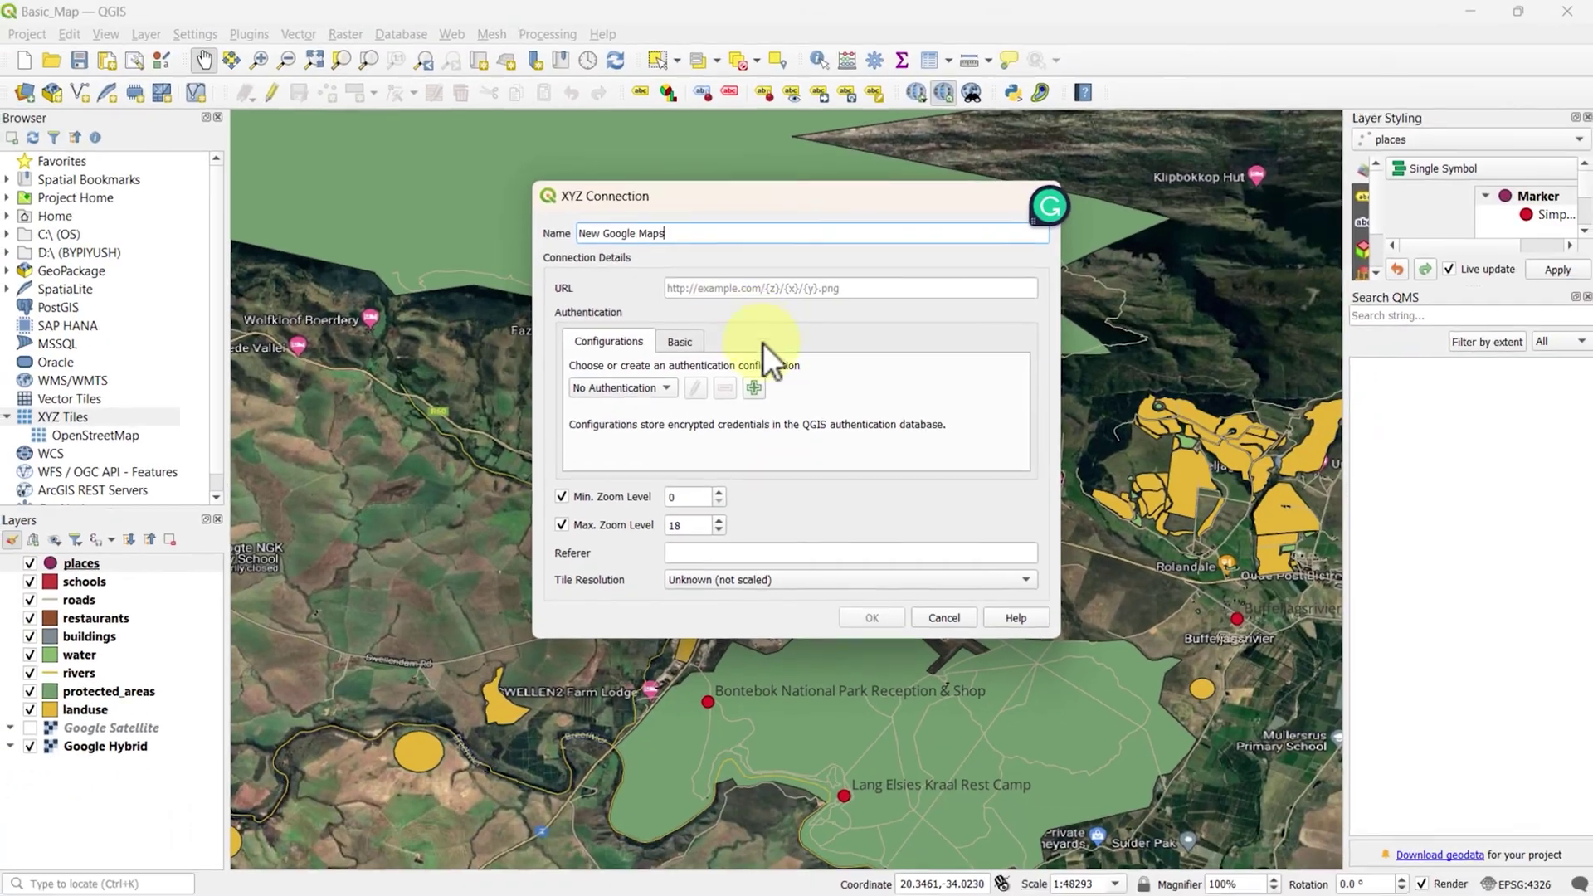
{"action": "key", "text": "alt+Tab"}
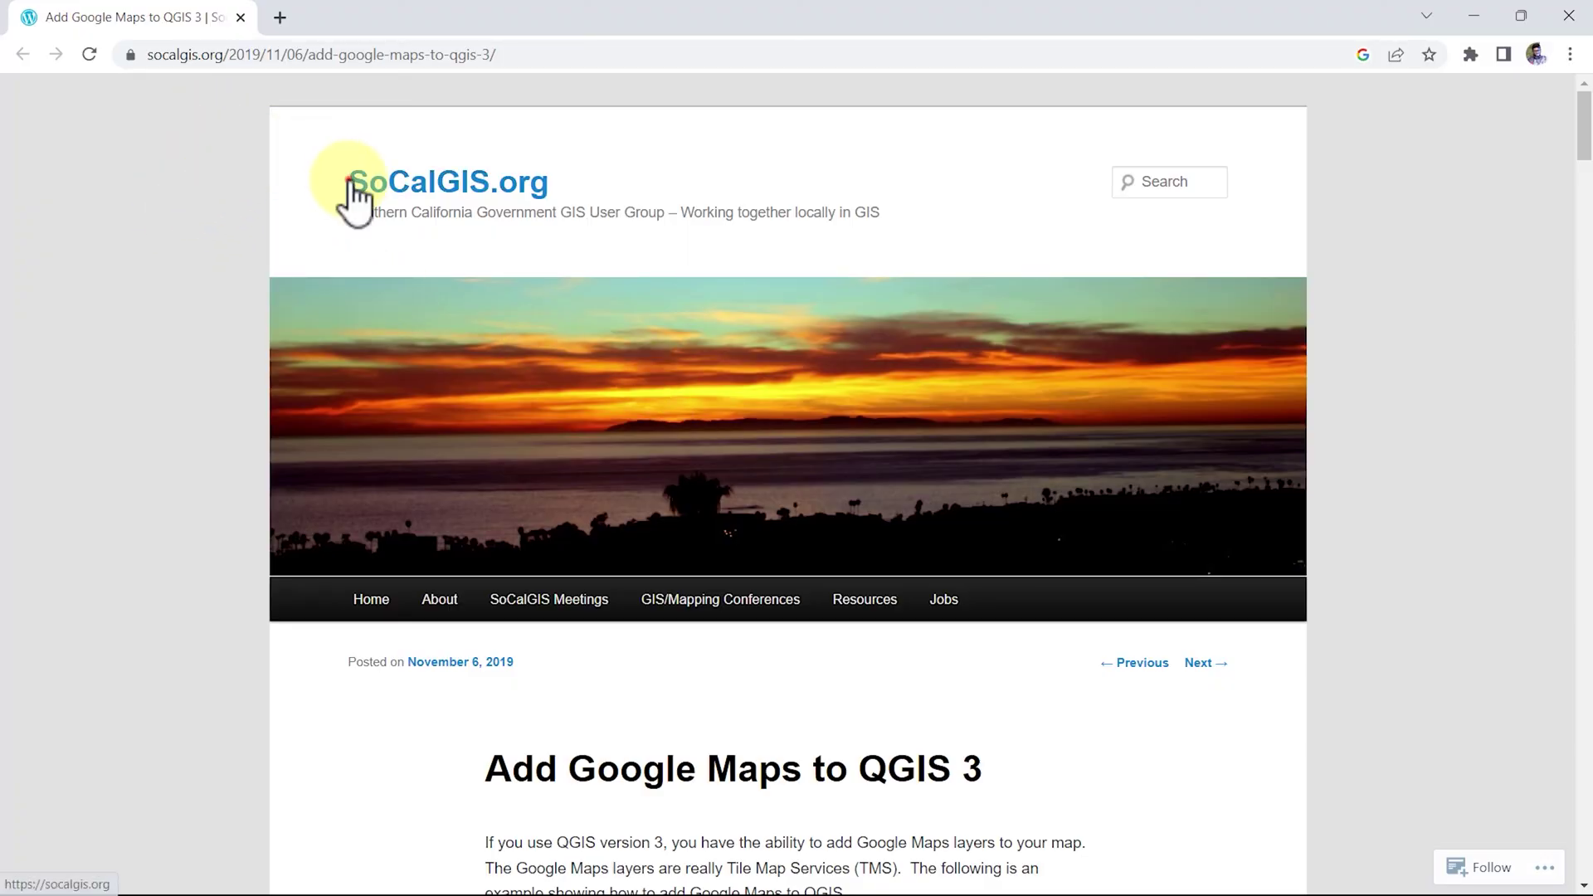
Select and copy the Google Satellite tile URL from the article's layer list, then return to QGIS
{"action": "scroll", "coordinate": [758, 434], "scroll_direction": "down", "scroll_amount": 5}
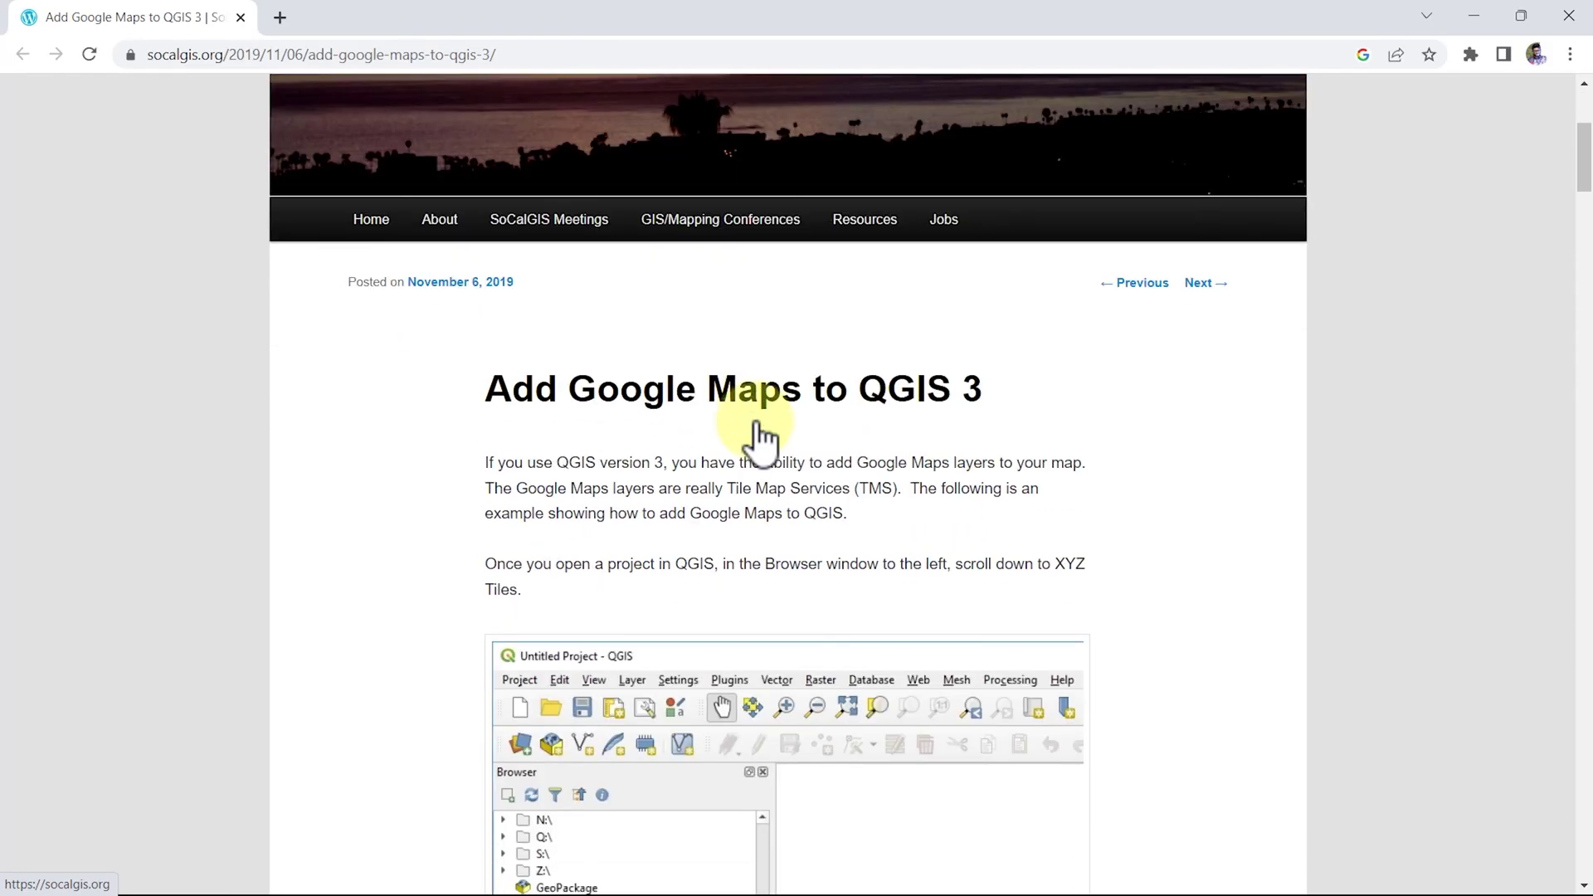
{"action": "scroll", "coordinate": [757, 434], "scroll_direction": "down", "scroll_amount": 1}
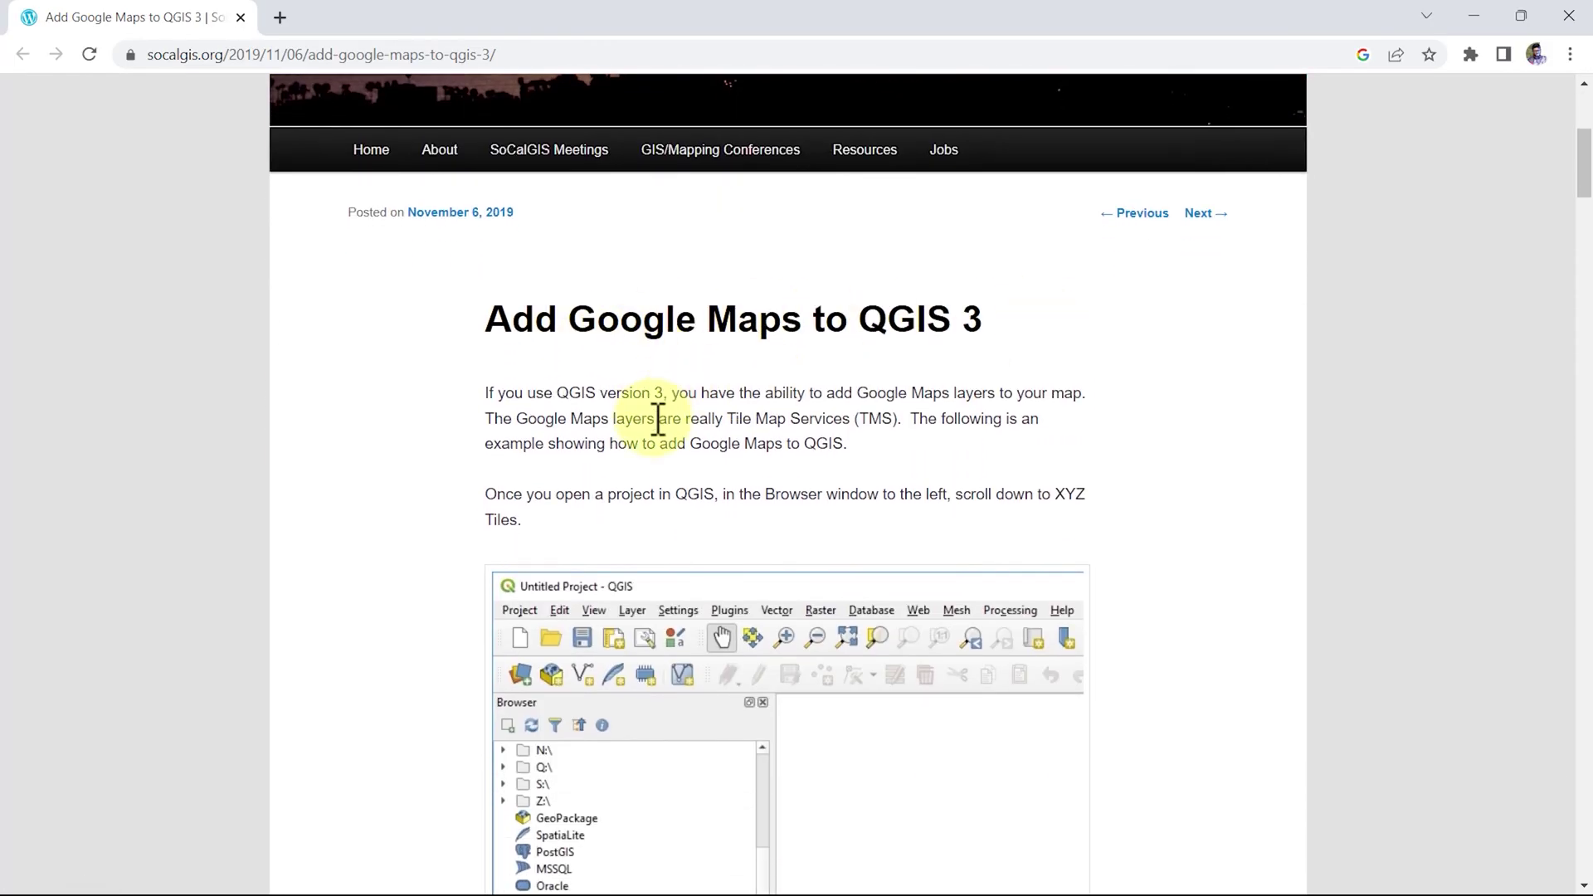
{"action": "scroll", "coordinate": [658, 421], "scroll_direction": "down", "scroll_amount": 2}
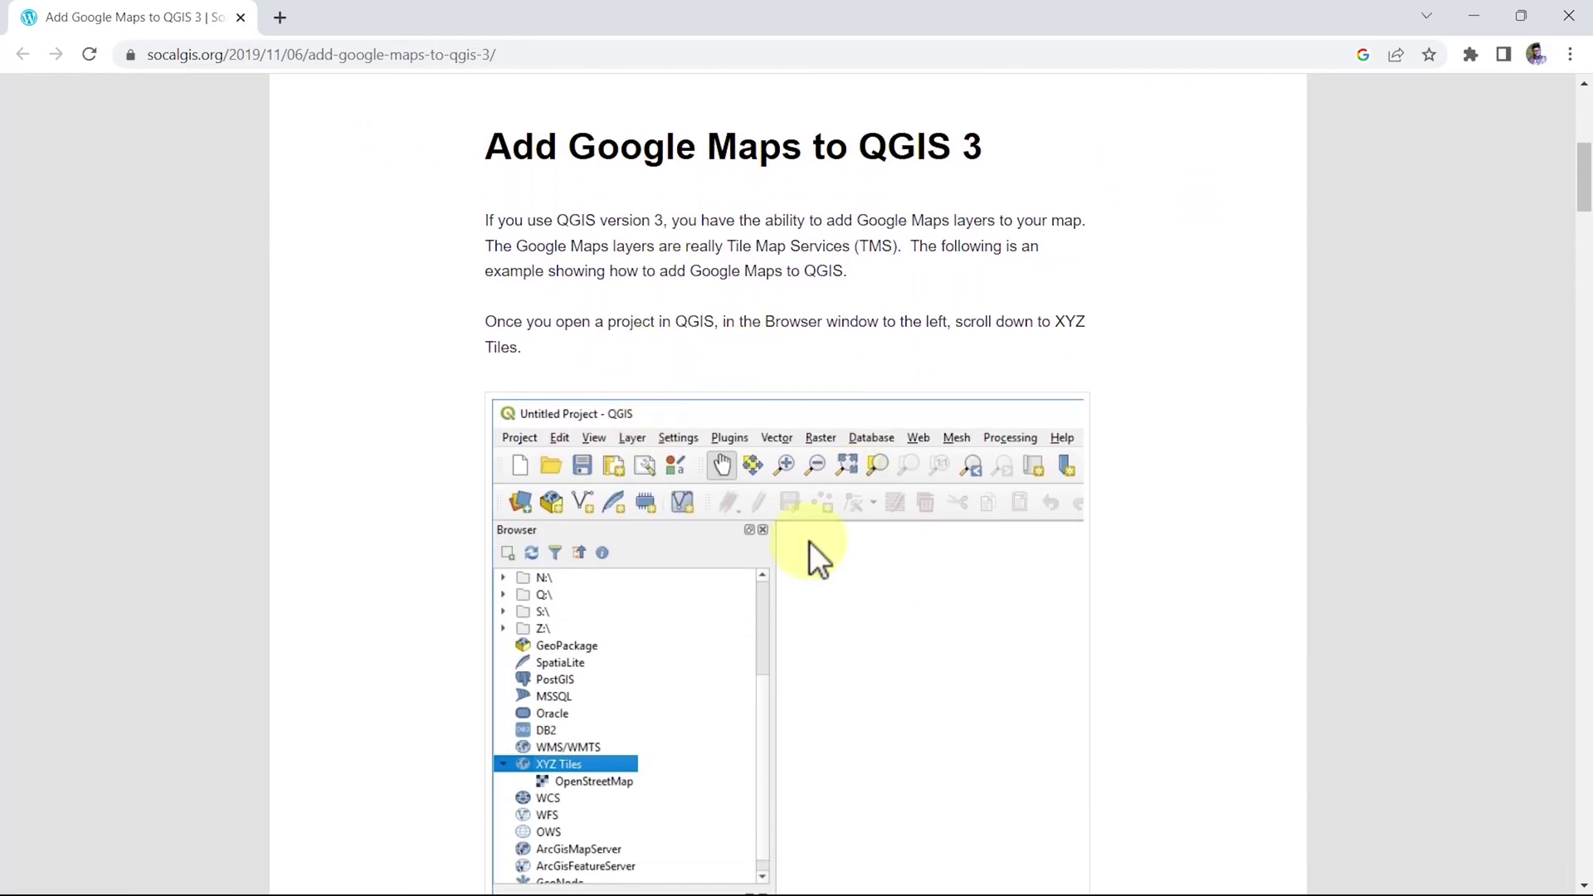
{"action": "scroll", "coordinate": [696, 534], "scroll_direction": "down", "scroll_amount": 10}
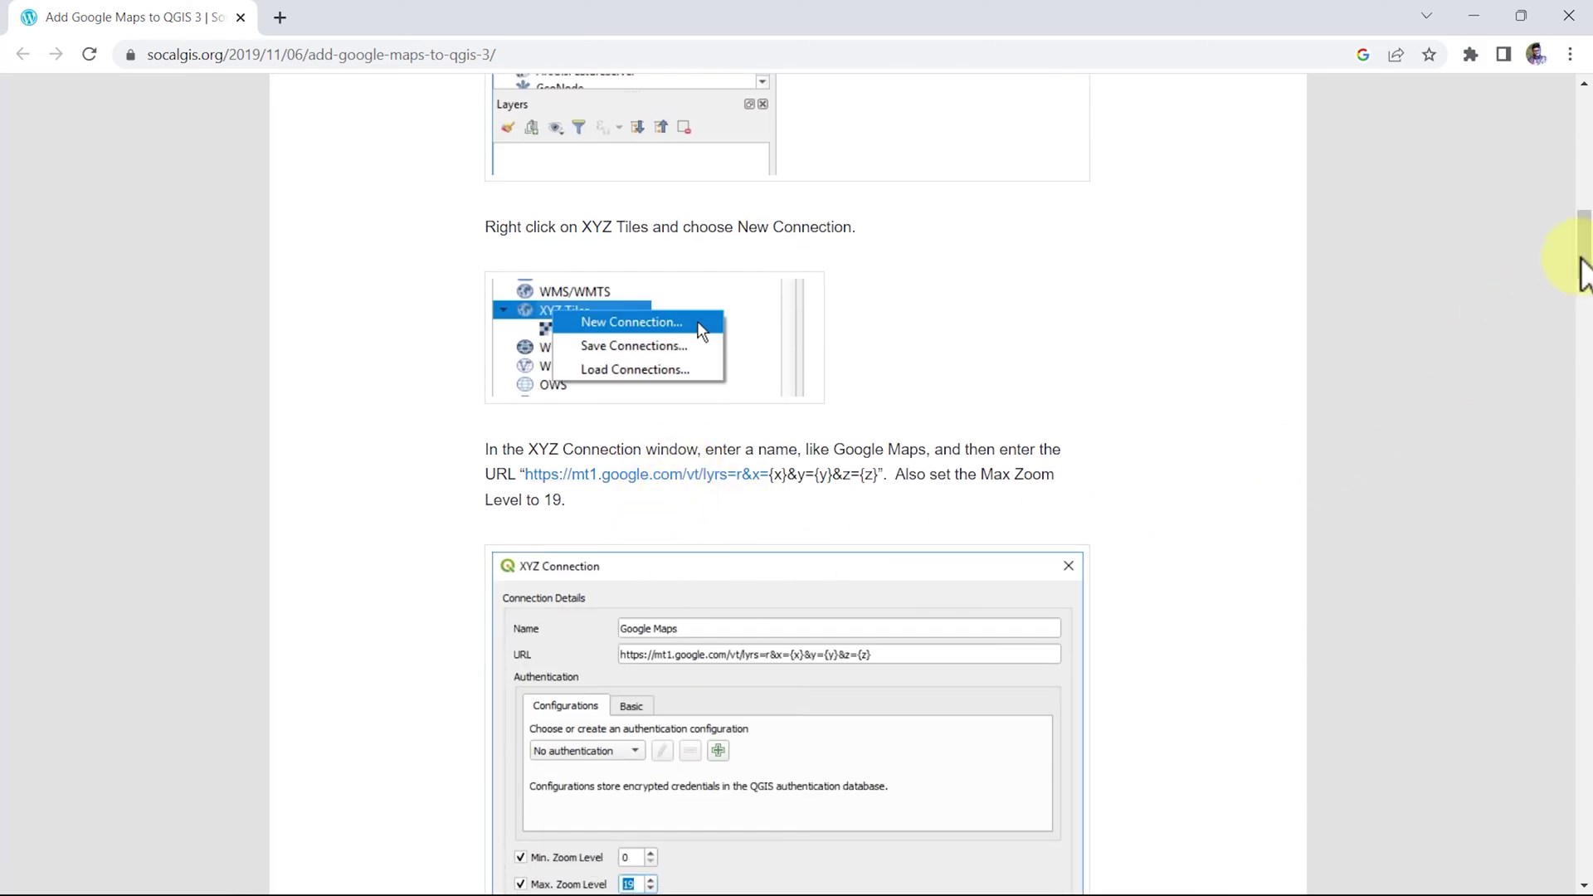
{"action": "left_click_drag", "start_coordinate": [1585, 245], "coordinate": [1583, 388]}
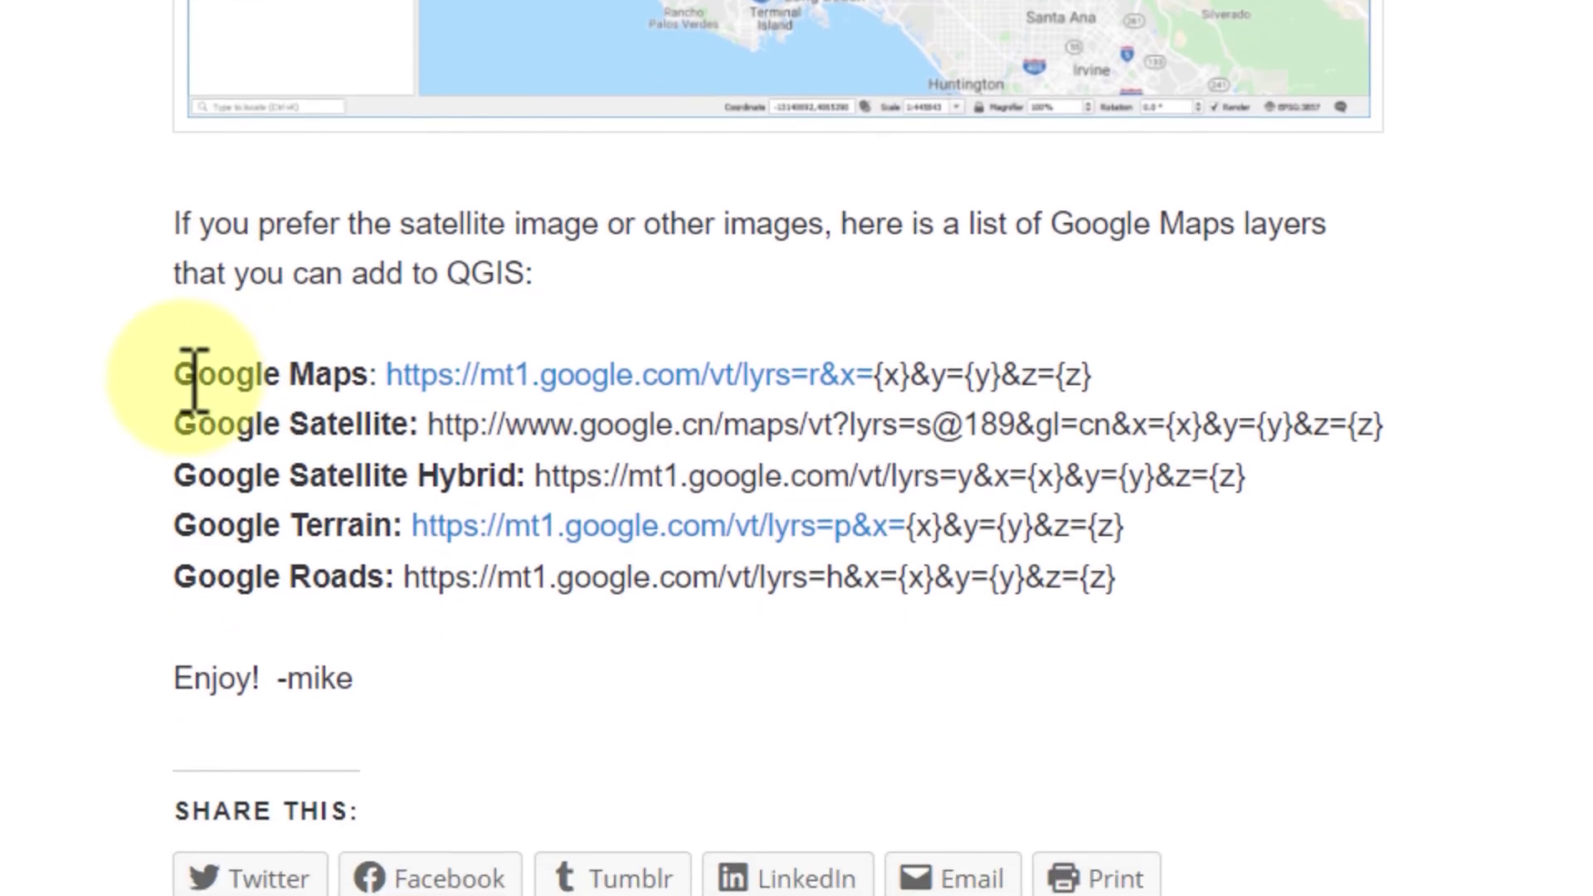
{"action": "left_click_drag", "start_coordinate": [193, 242], "coordinate": [1095, 419]}
{"action": "left_click_drag", "start_coordinate": [1121, 572], "coordinate": [1116, 570]}
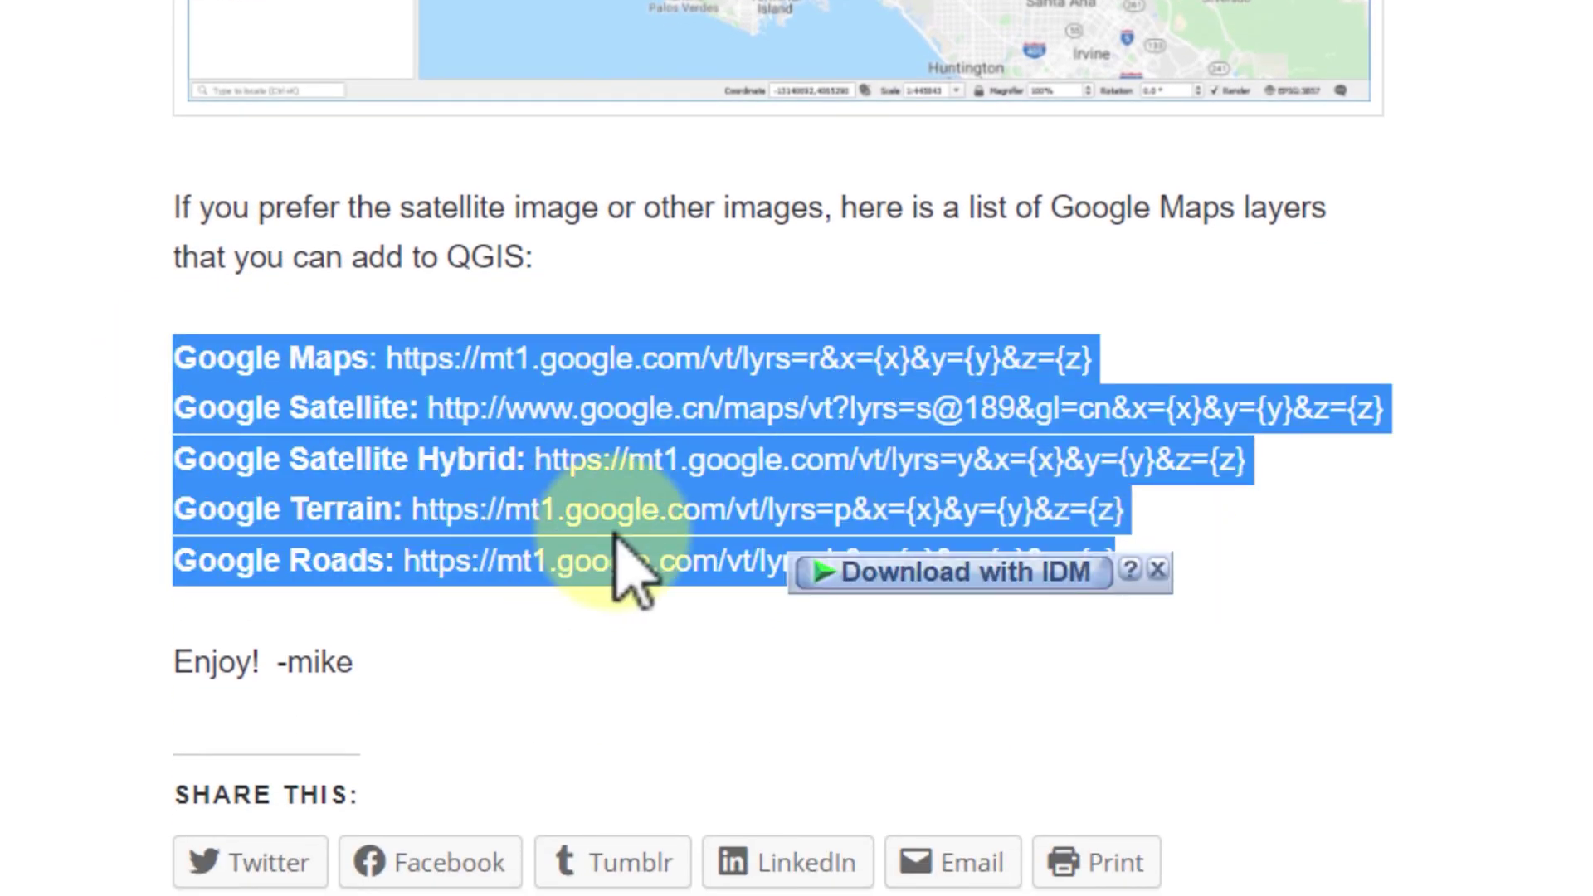
{"action": "left_click", "coordinate": [1454, 519]}
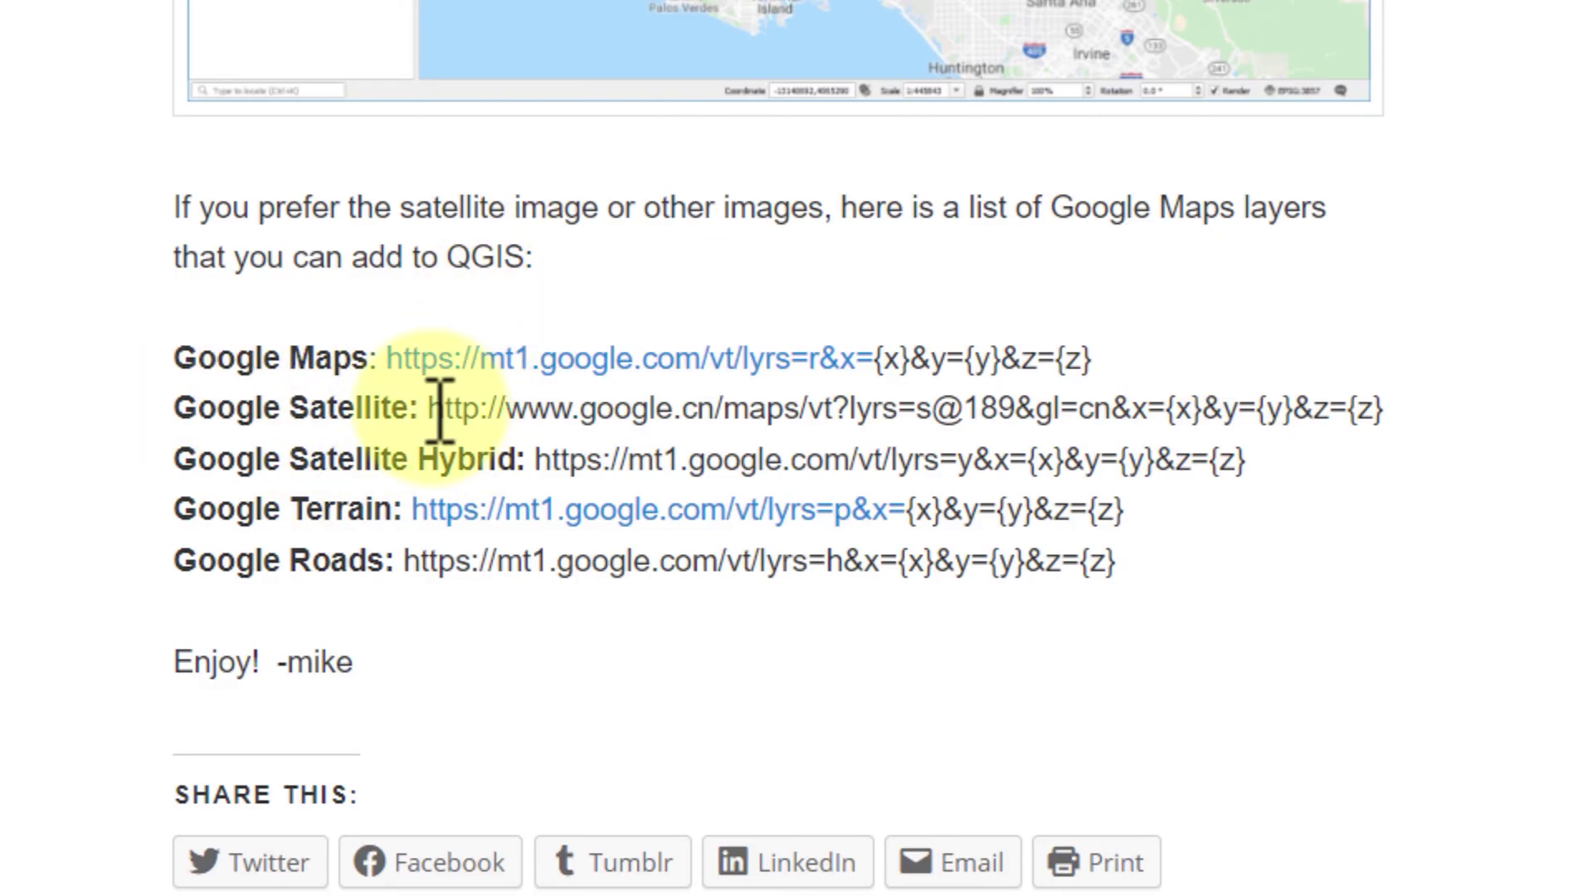
{"action": "left_click_drag", "start_coordinate": [438, 408], "coordinate": [1458, 441]}
{"action": "key", "text": "ctrl+c"}
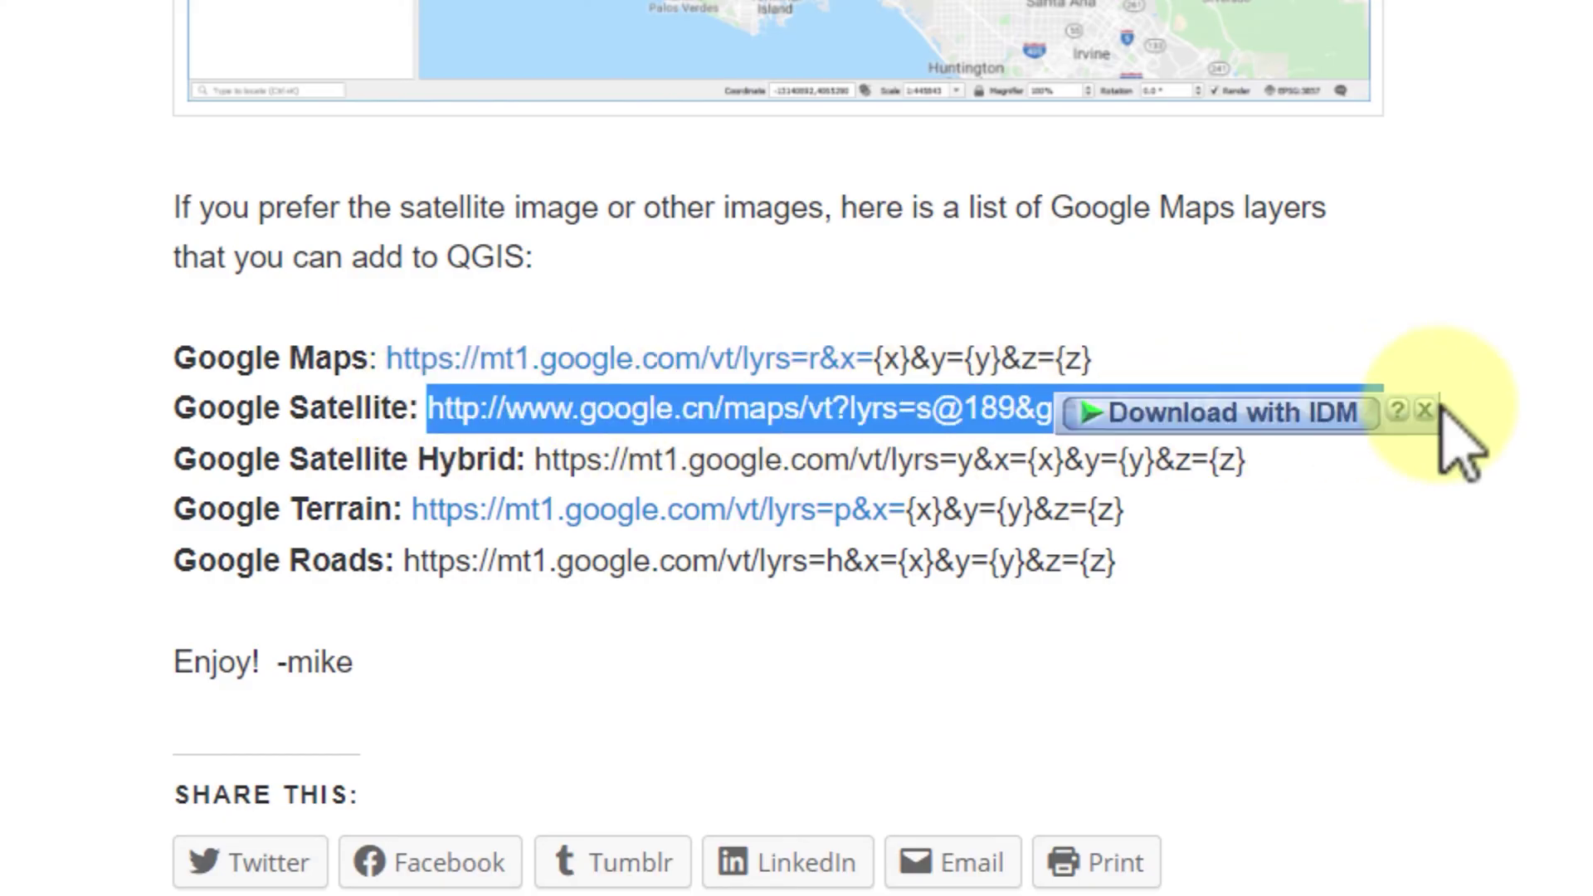
{"action": "key", "text": "alt+Tab"}
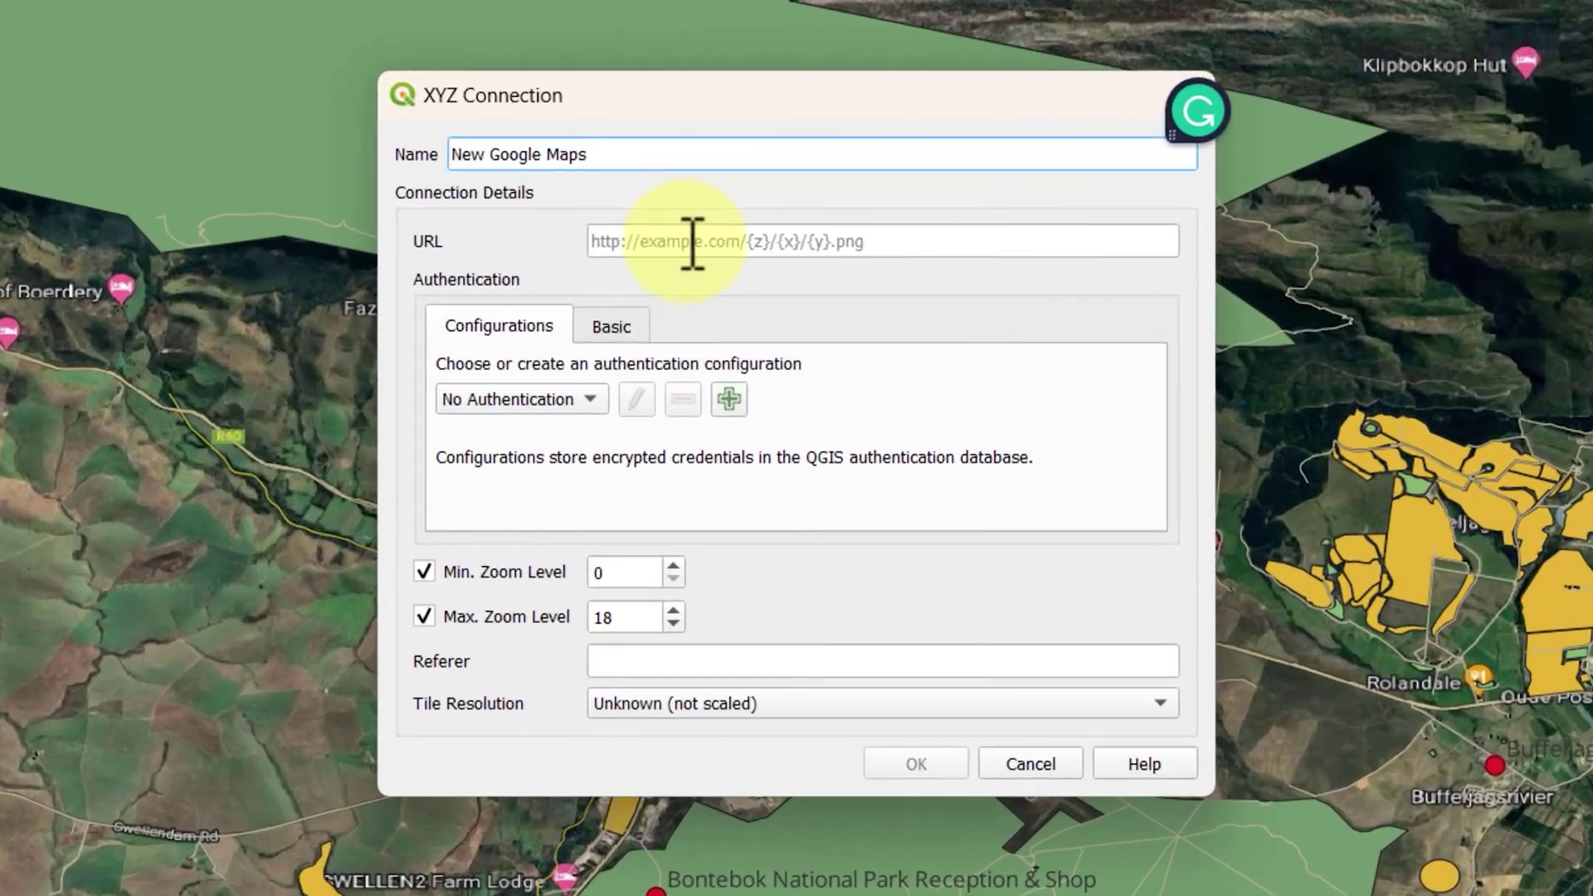
Paste the Google Satellite URL, save the connection, and select New Google Maps under XYZ Tiles
{"action": "left_click", "coordinate": [731, 288]}
{"action": "key", "text": "ctrl+v"}
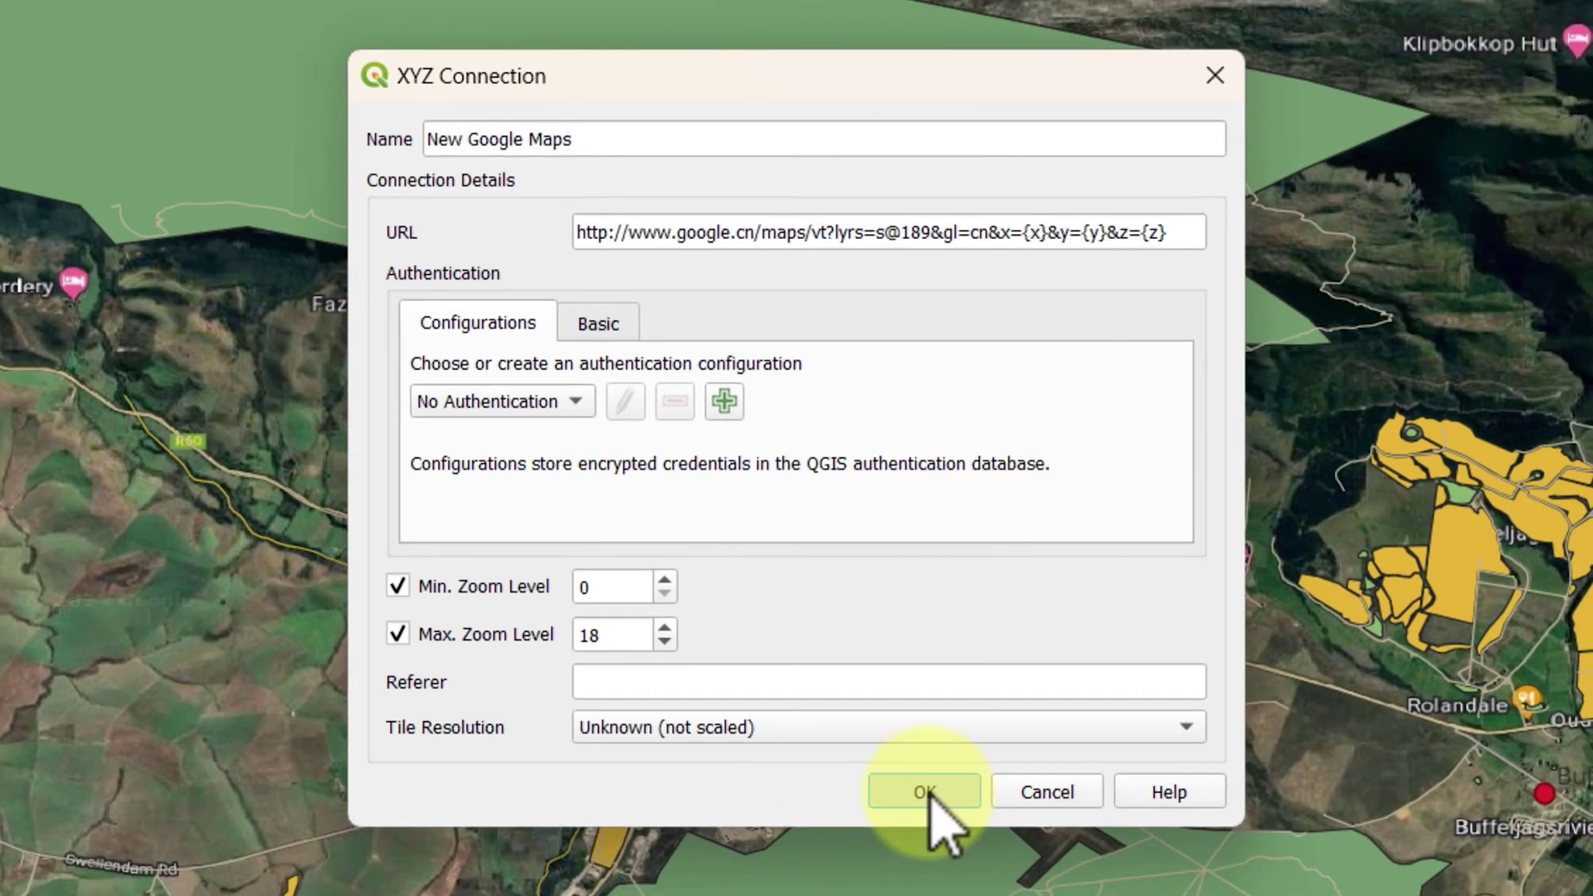
{"action": "left_click", "coordinate": [944, 843]}
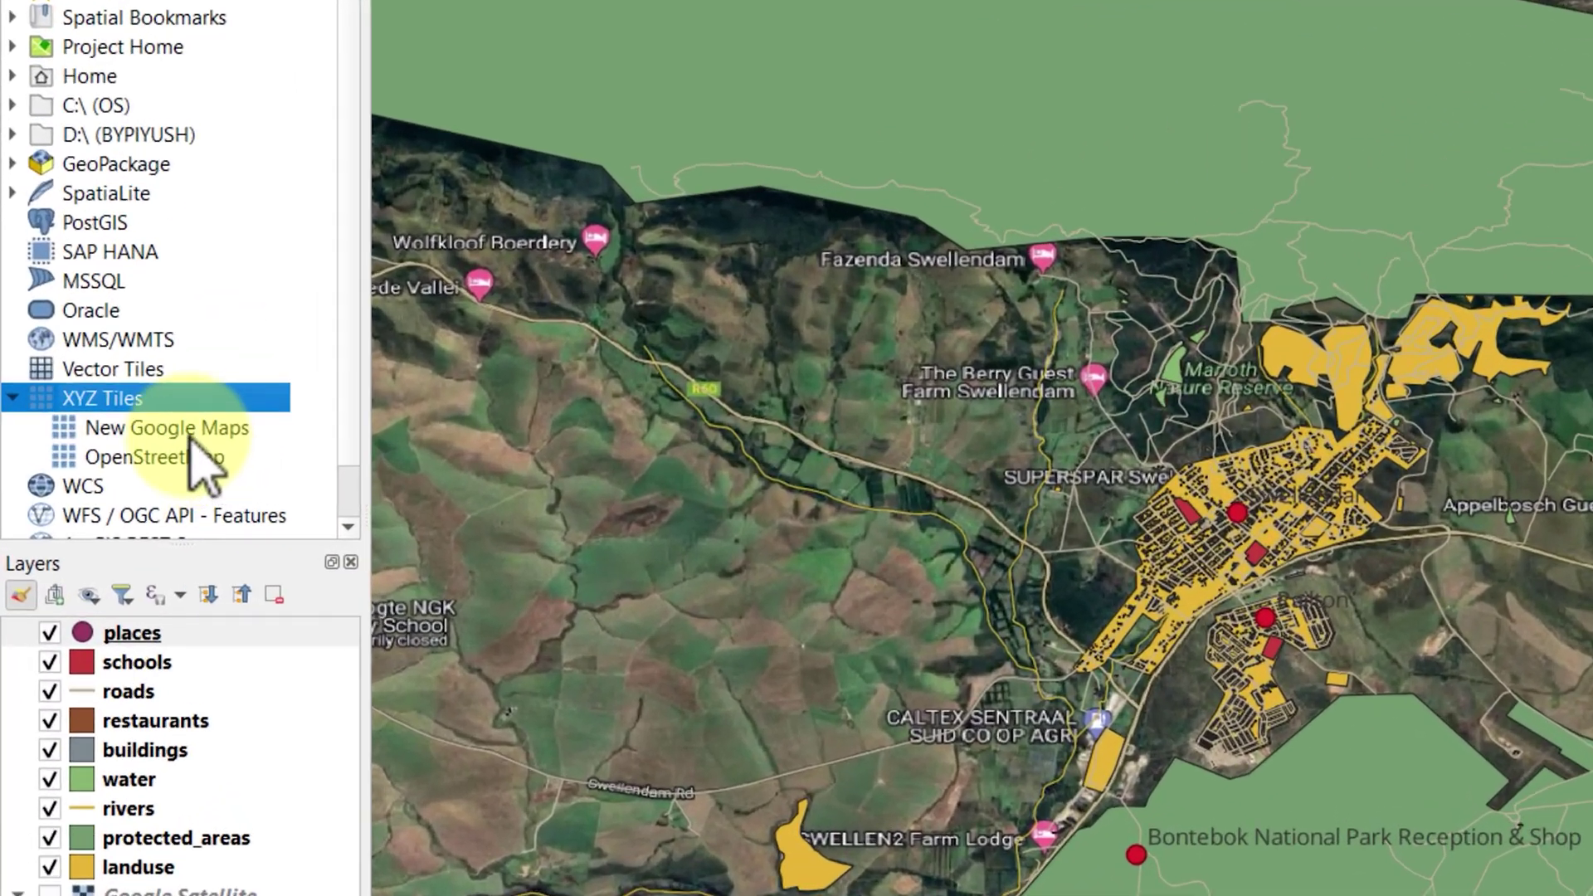
{"action": "left_click", "coordinate": [117, 435]}
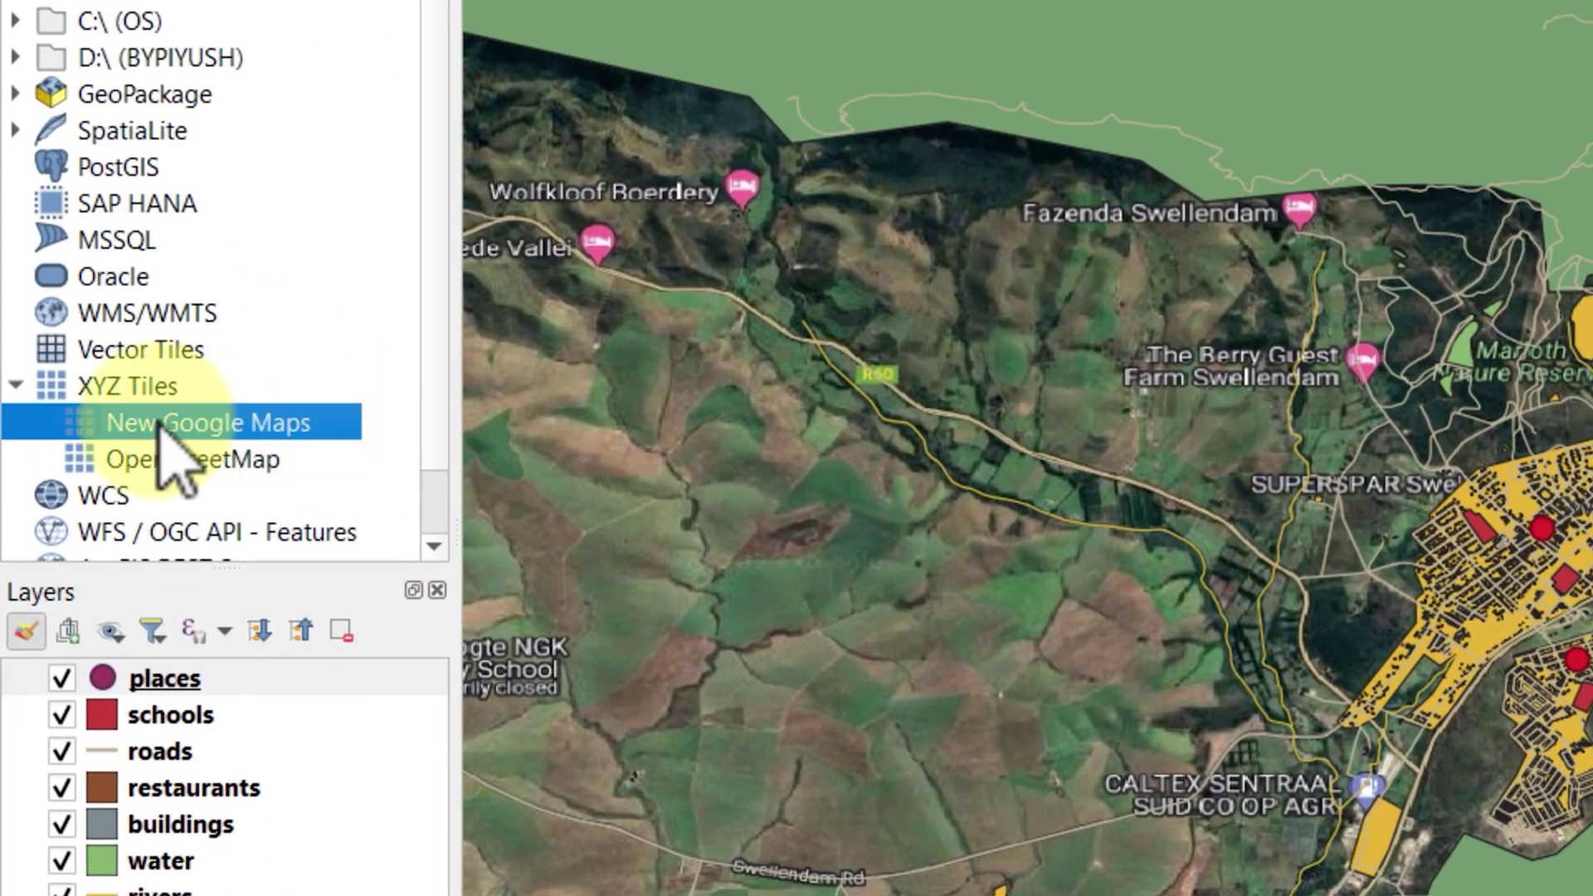
{"action": "right_click", "coordinate": [264, 454]}
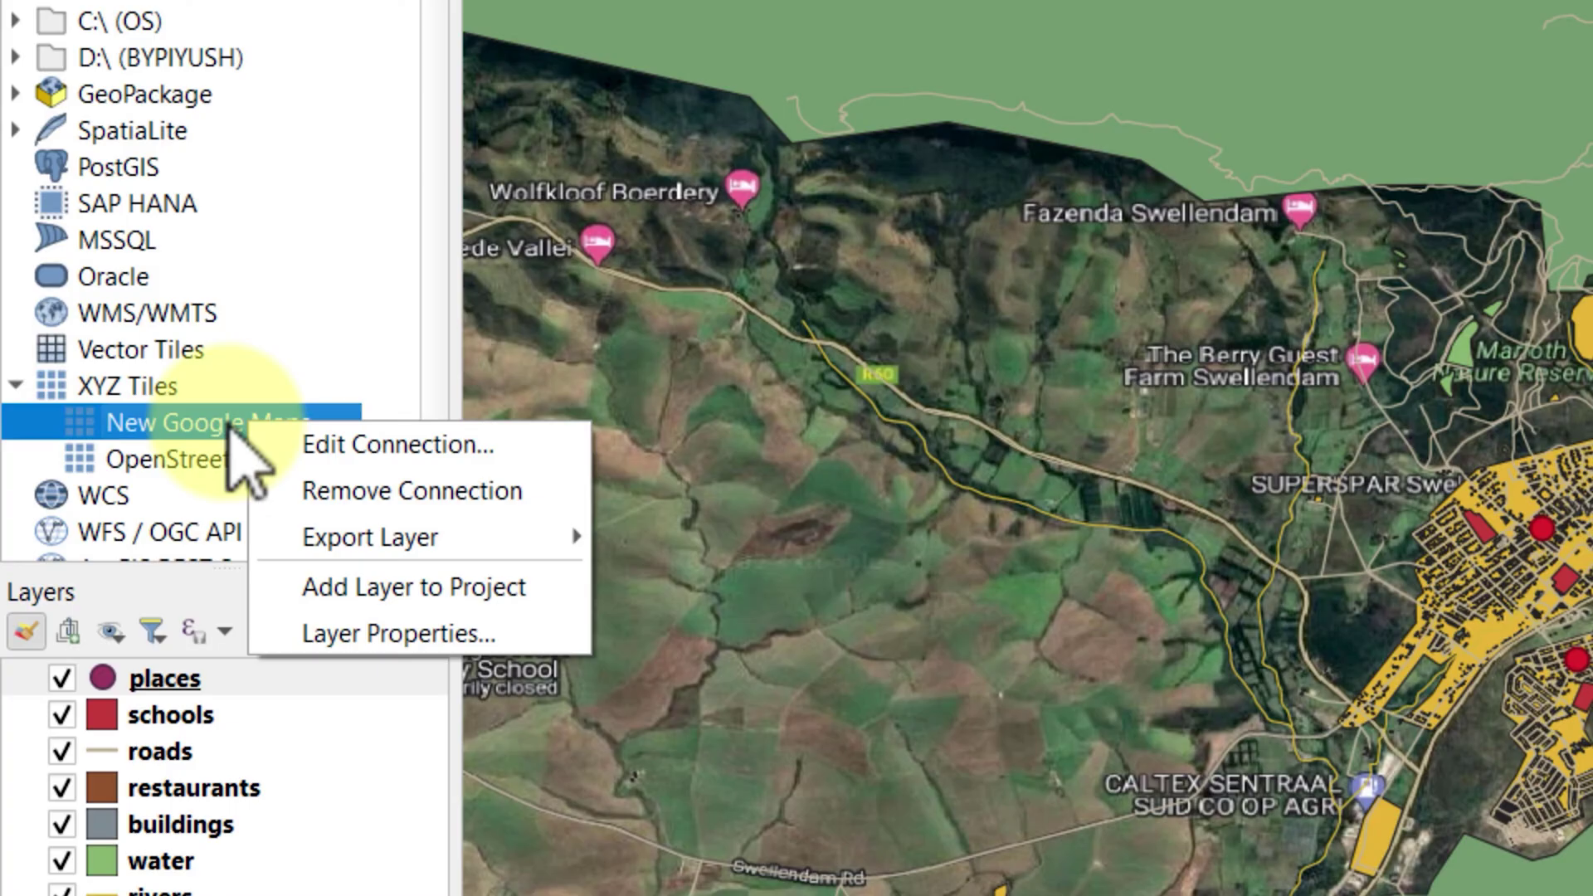
{"action": "left_click", "coordinate": [230, 425]}
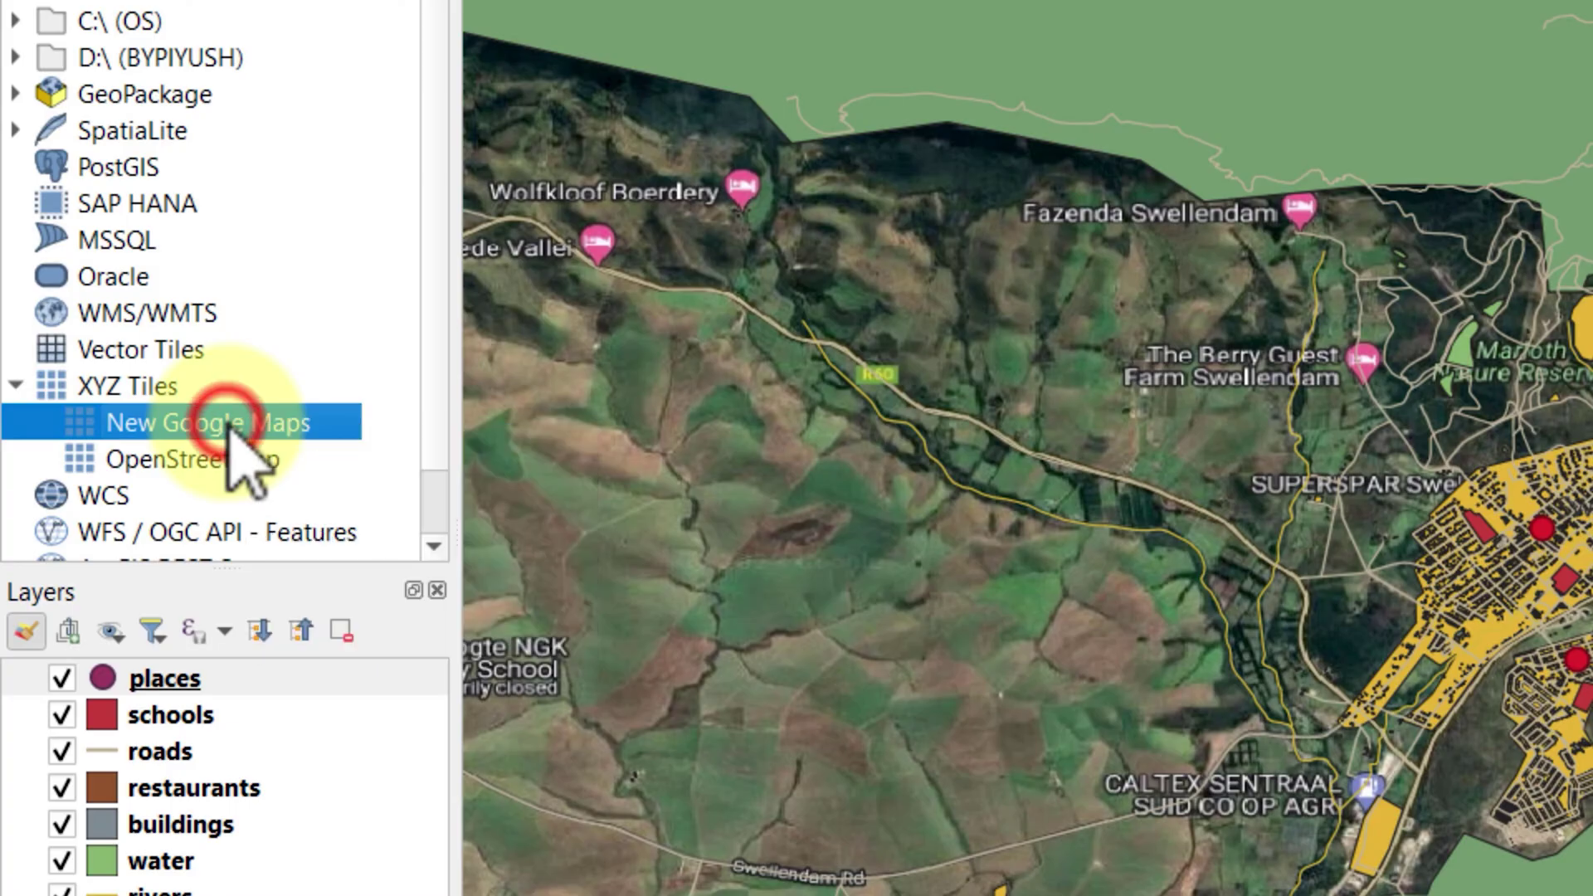
Add New Google Maps as a layer, drag it to the bottom of the layer order, and pan the map
{"action": "double_click", "coordinate": [325, 431]}
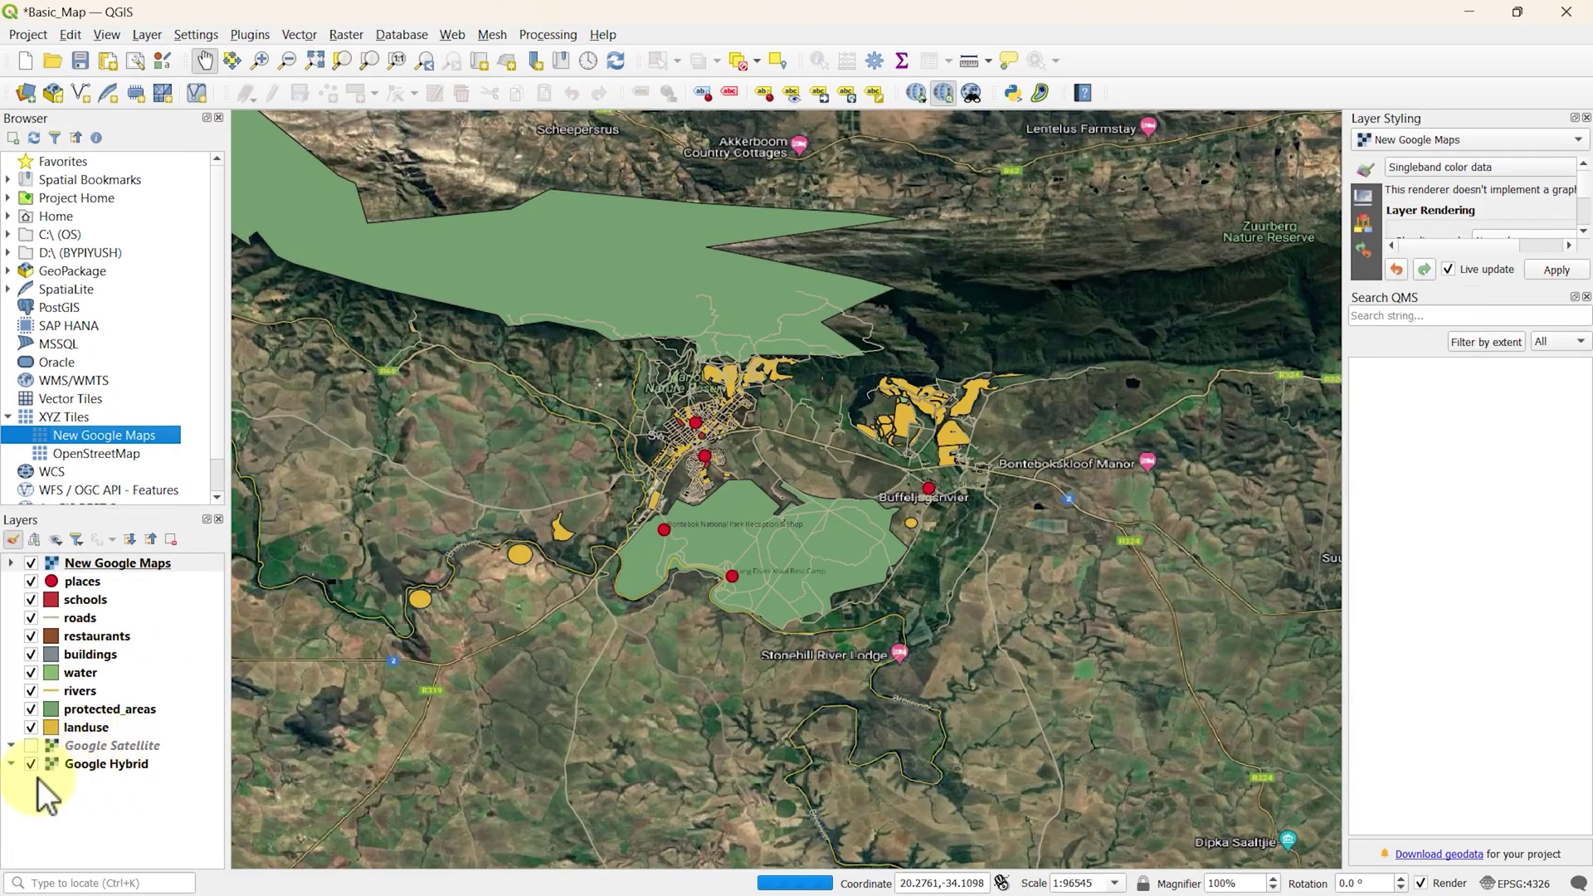
{"action": "left_click", "coordinate": [37, 763]}
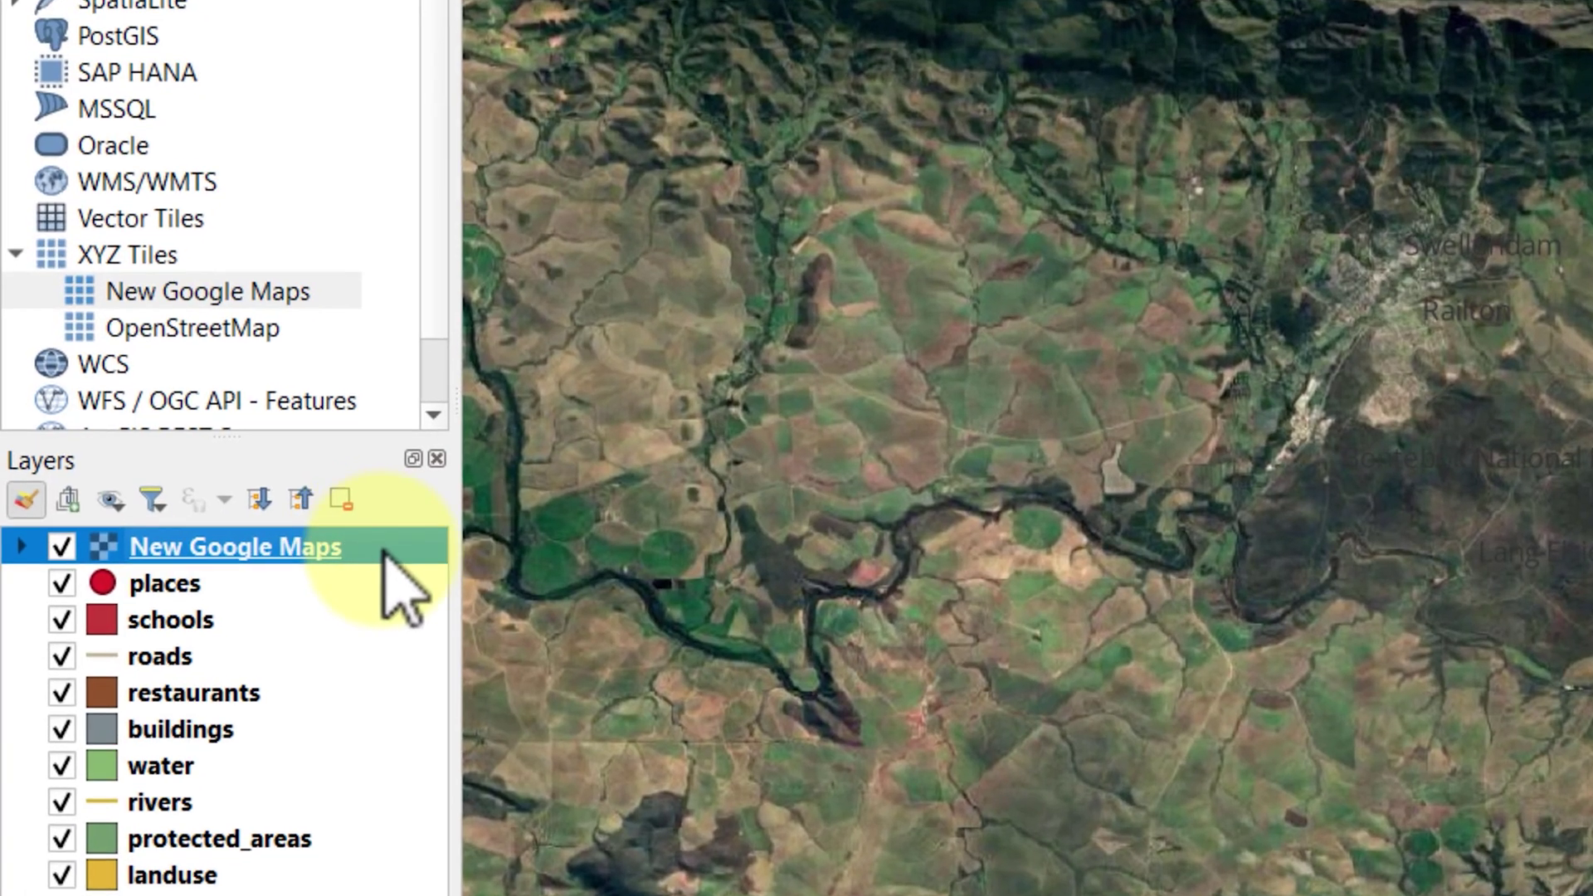
{"action": "left_click_drag", "start_coordinate": [303, 557], "coordinate": [305, 895]}
{"action": "left_click_drag", "start_coordinate": [390, 850], "coordinate": [382, 843]}
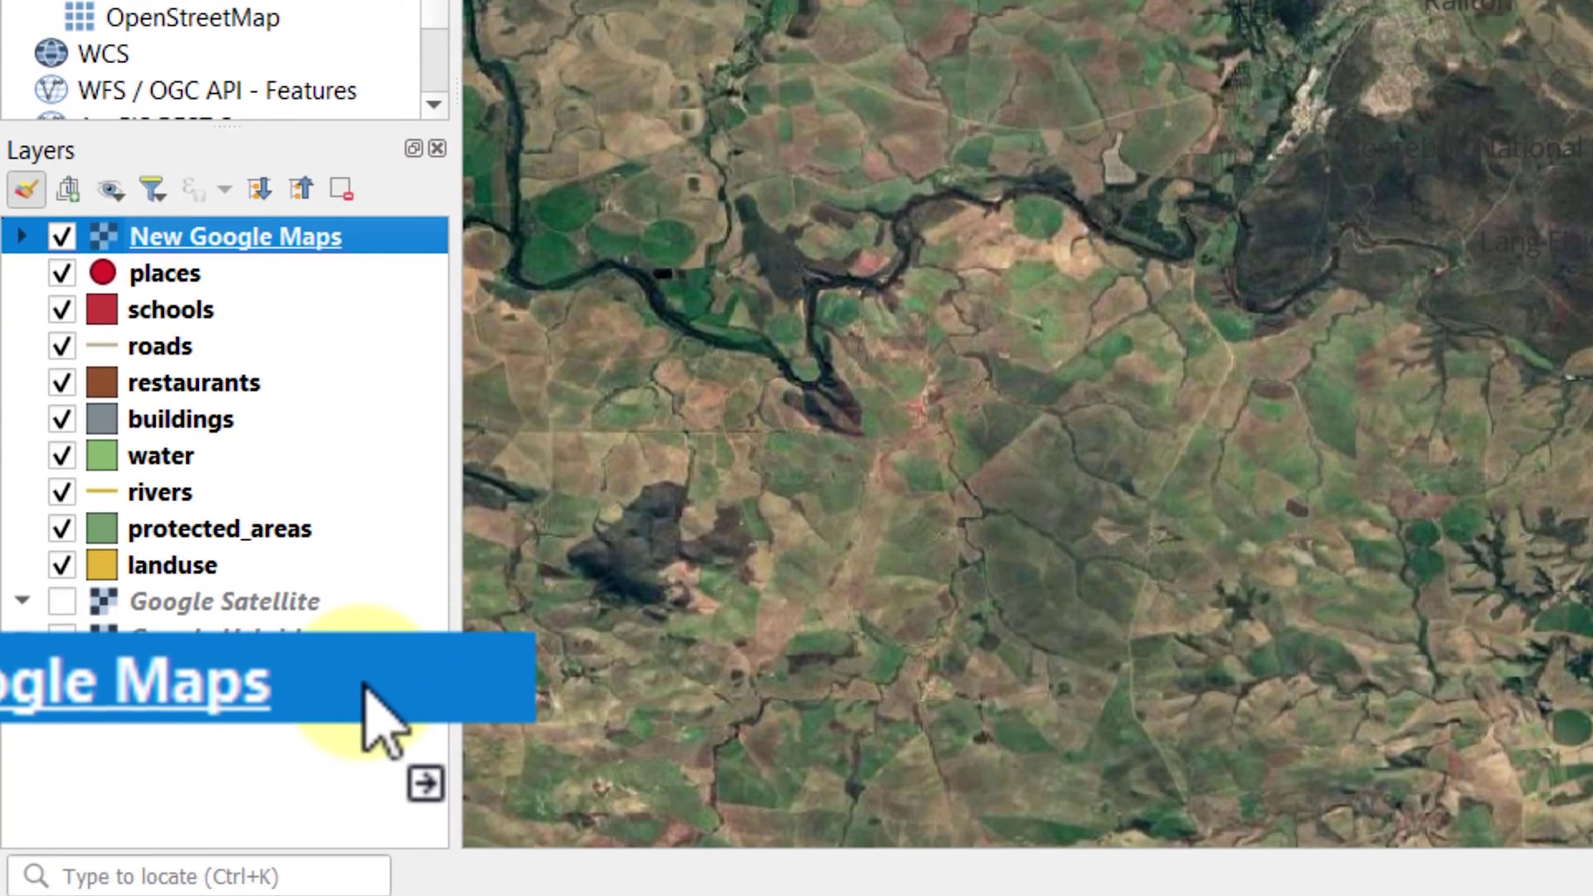
{"action": "left_click_drag", "start_coordinate": [362, 670], "coordinate": [363, 662]}
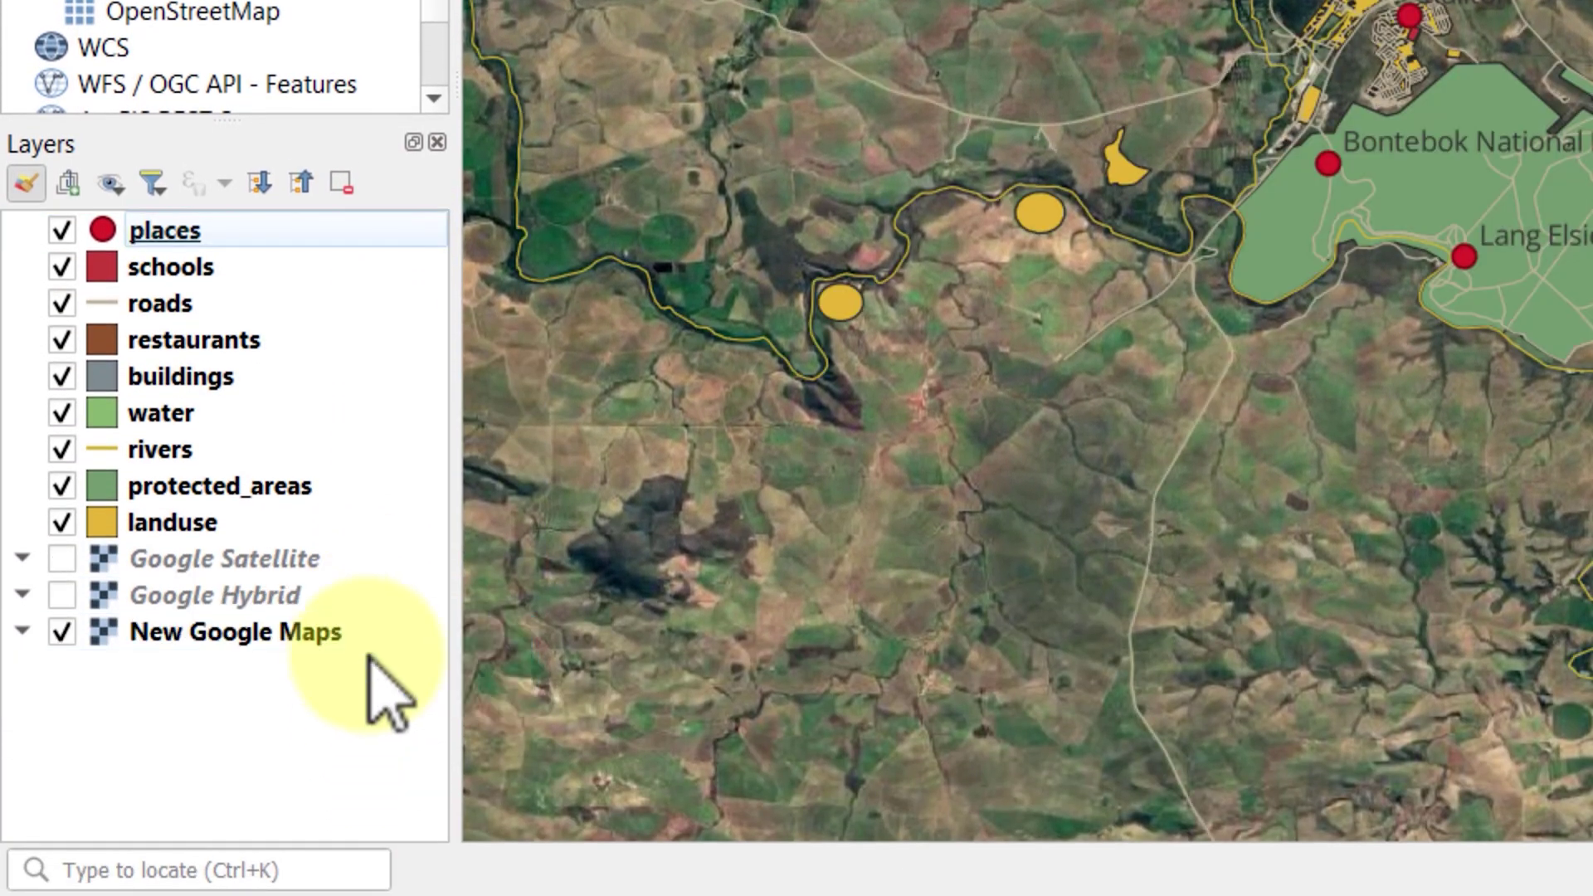
{"action": "scroll", "coordinate": [1352, 36], "scroll_direction": "up", "scroll_amount": 1}
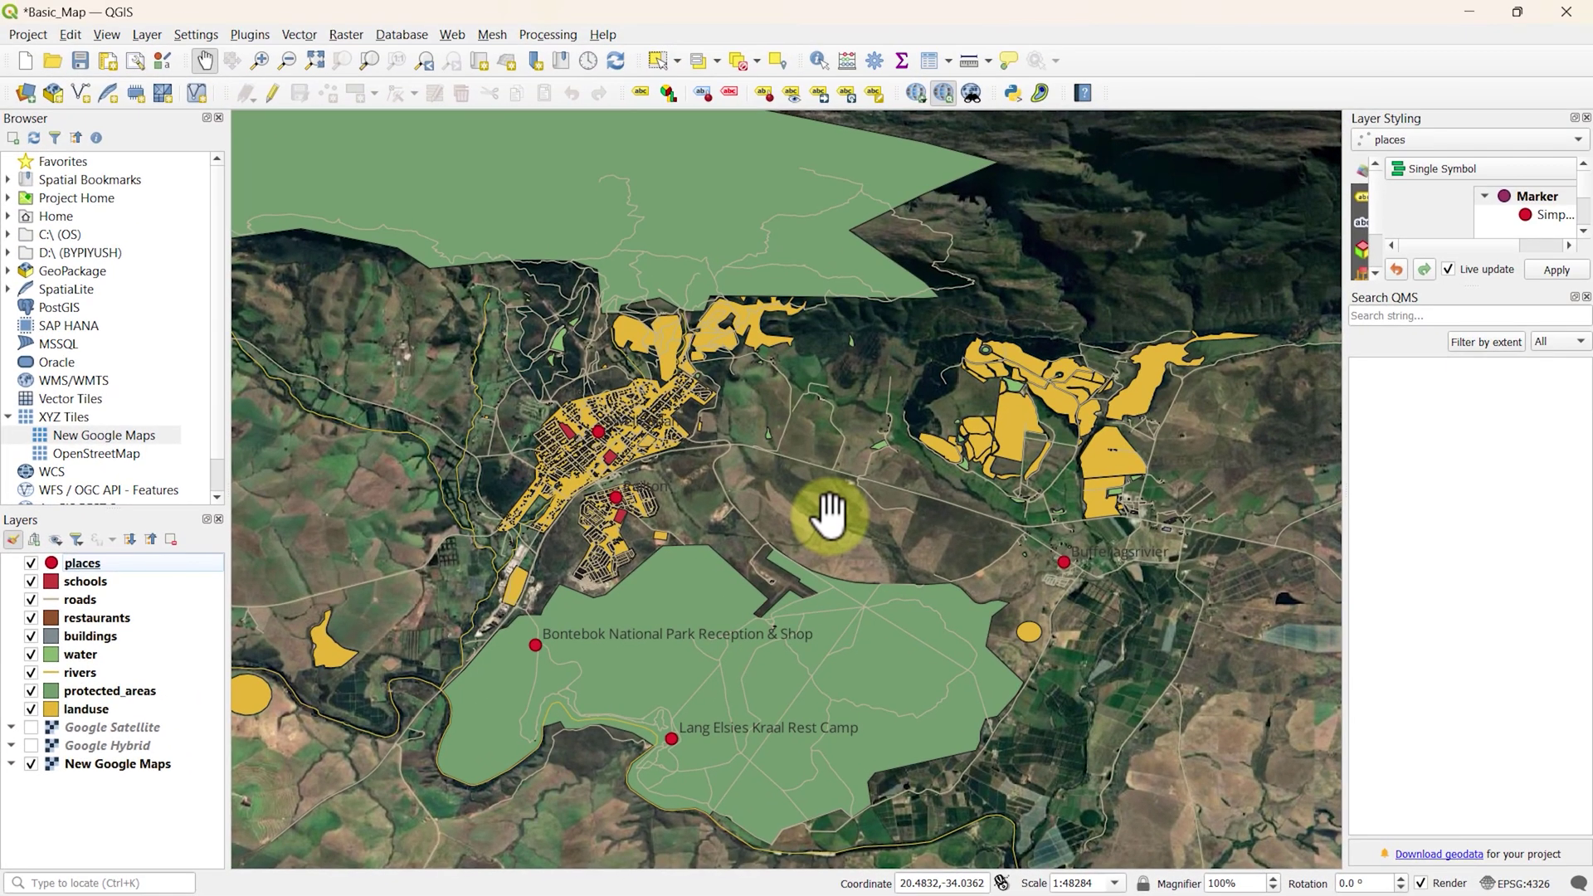
{"action": "left_click_drag", "start_coordinate": [826, 516], "coordinate": [937, 676]}
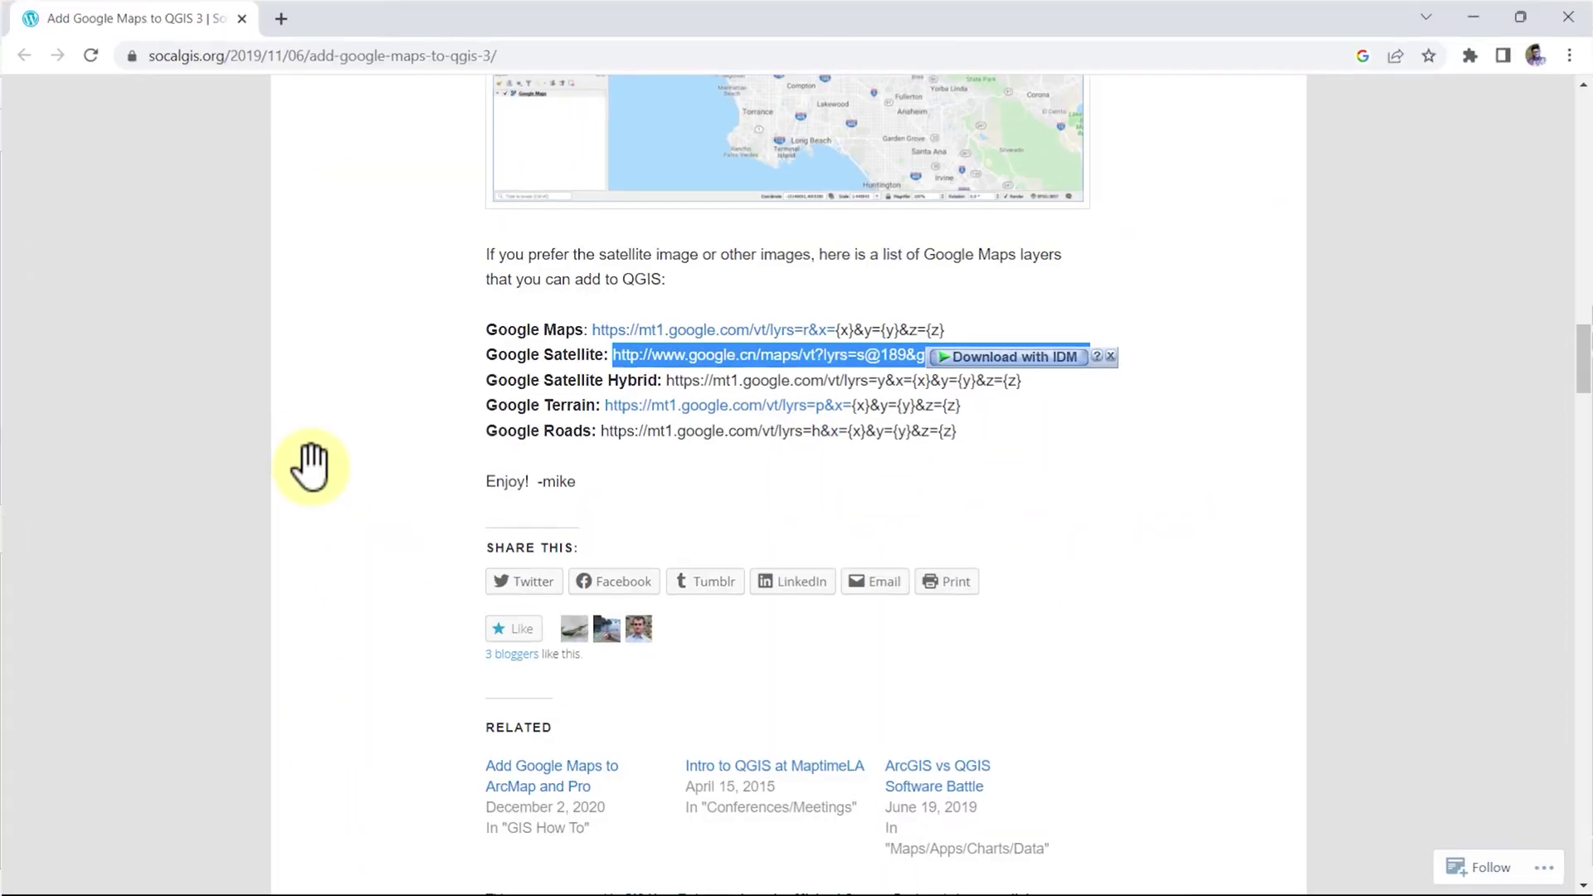
{"action": "left_click", "coordinate": [1111, 356]}
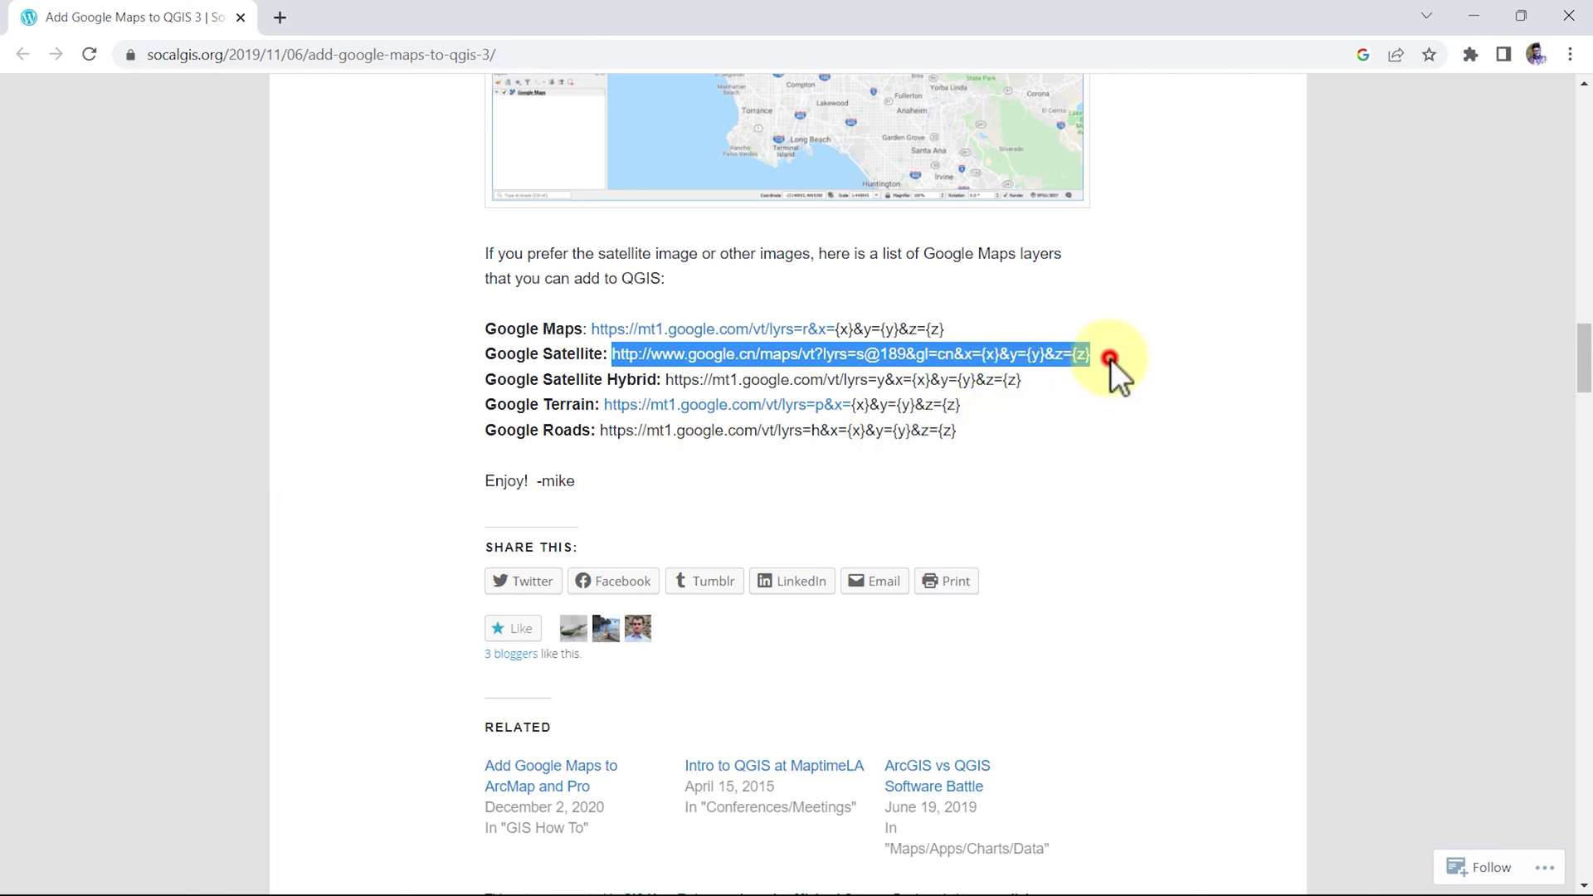
{"action": "left_click", "coordinate": [1111, 359]}
{"action": "left_click_drag", "start_coordinate": [488, 379], "coordinate": [1082, 390]}
{"action": "left_click_drag", "start_coordinate": [971, 431], "coordinate": [384, 431]}
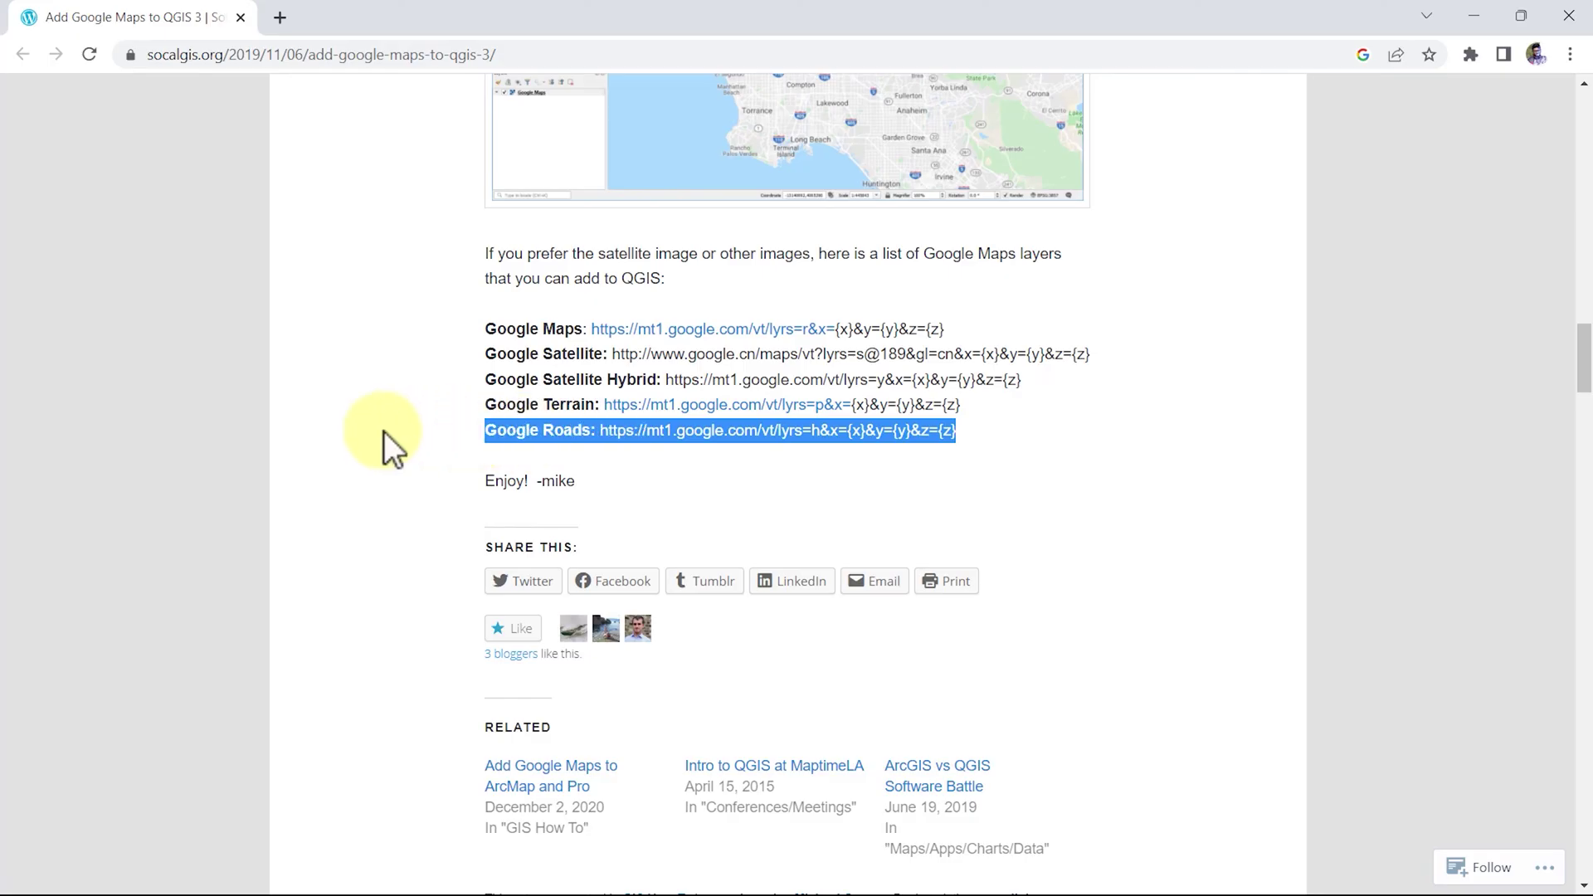
{"action": "left_click_drag", "start_coordinate": [491, 328], "coordinate": [1029, 448]}
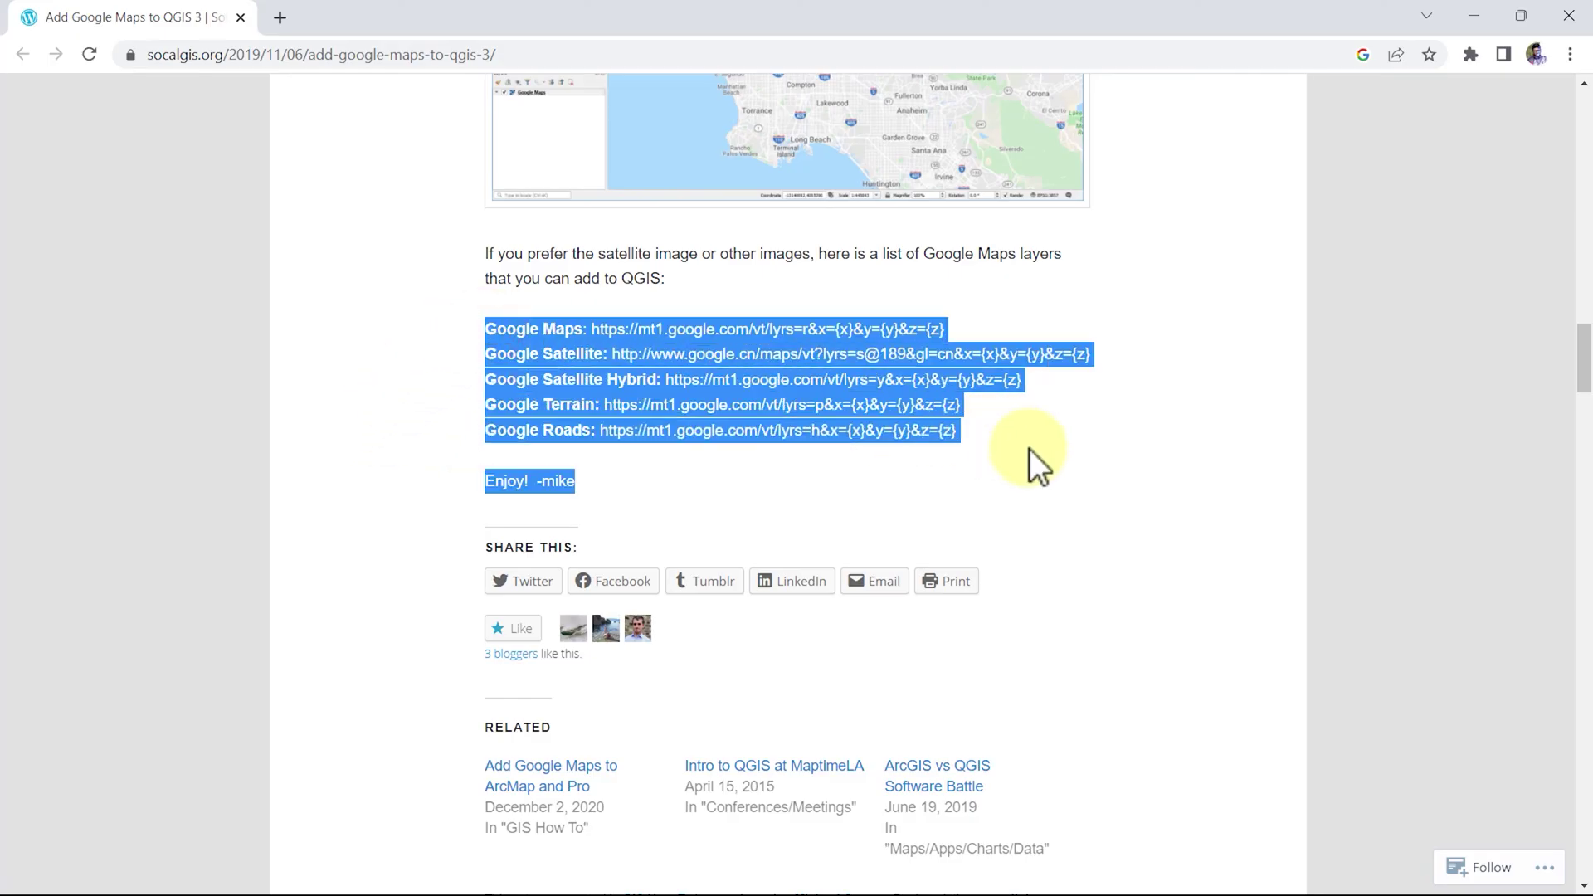
{"action": "left_click", "coordinate": [1024, 449]}
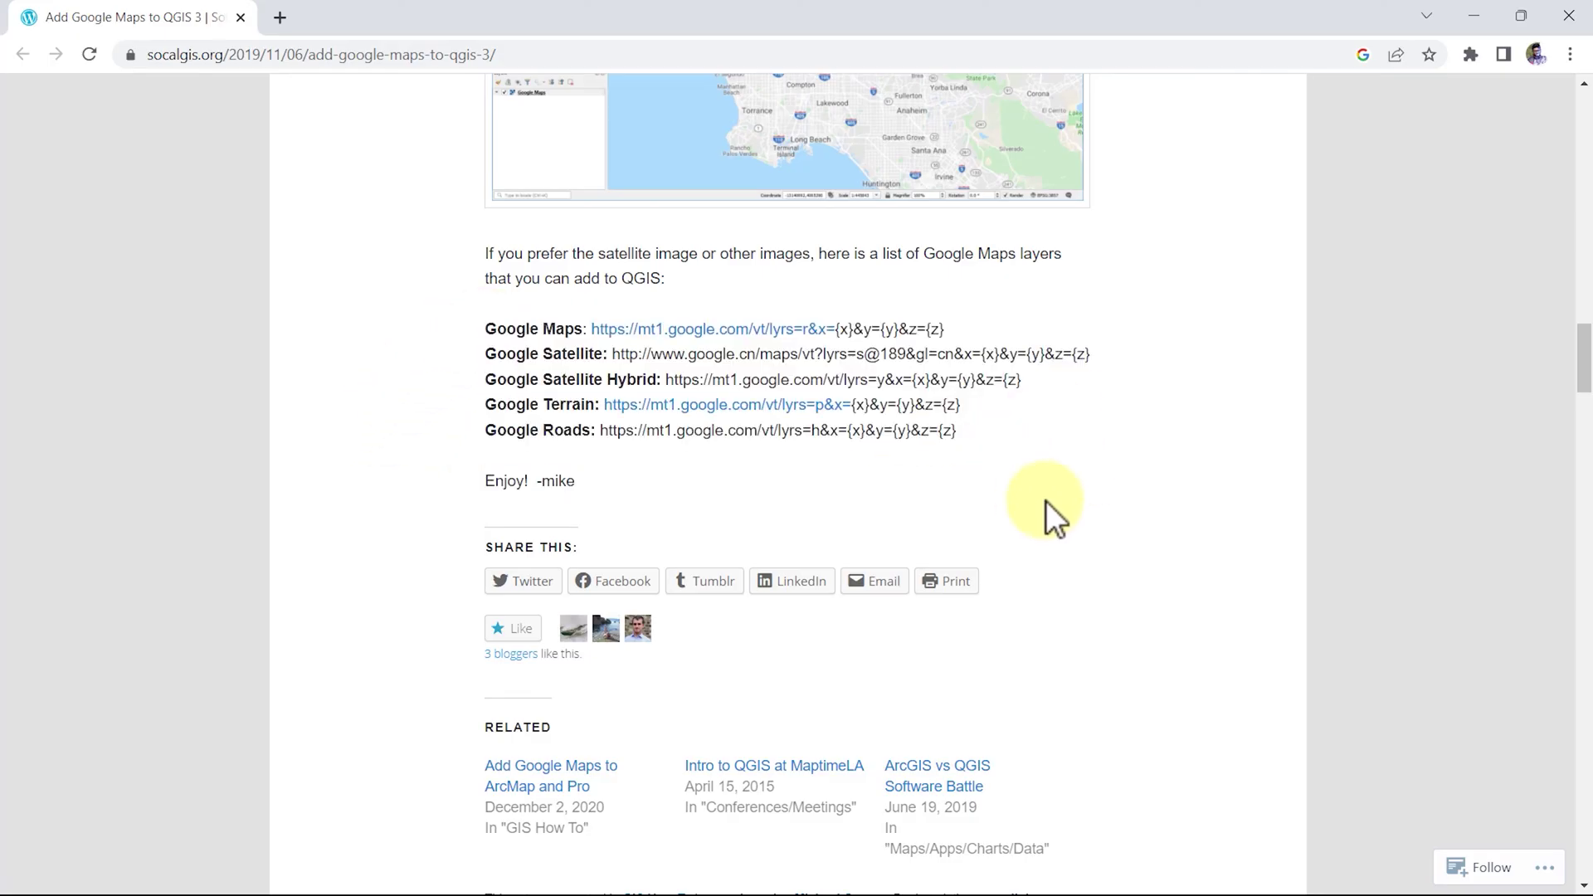
{"action": "scroll", "coordinate": [1045, 500], "scroll_direction": "up", "scroll_amount": 1}
{"action": "key", "text": "alt+Tab"}
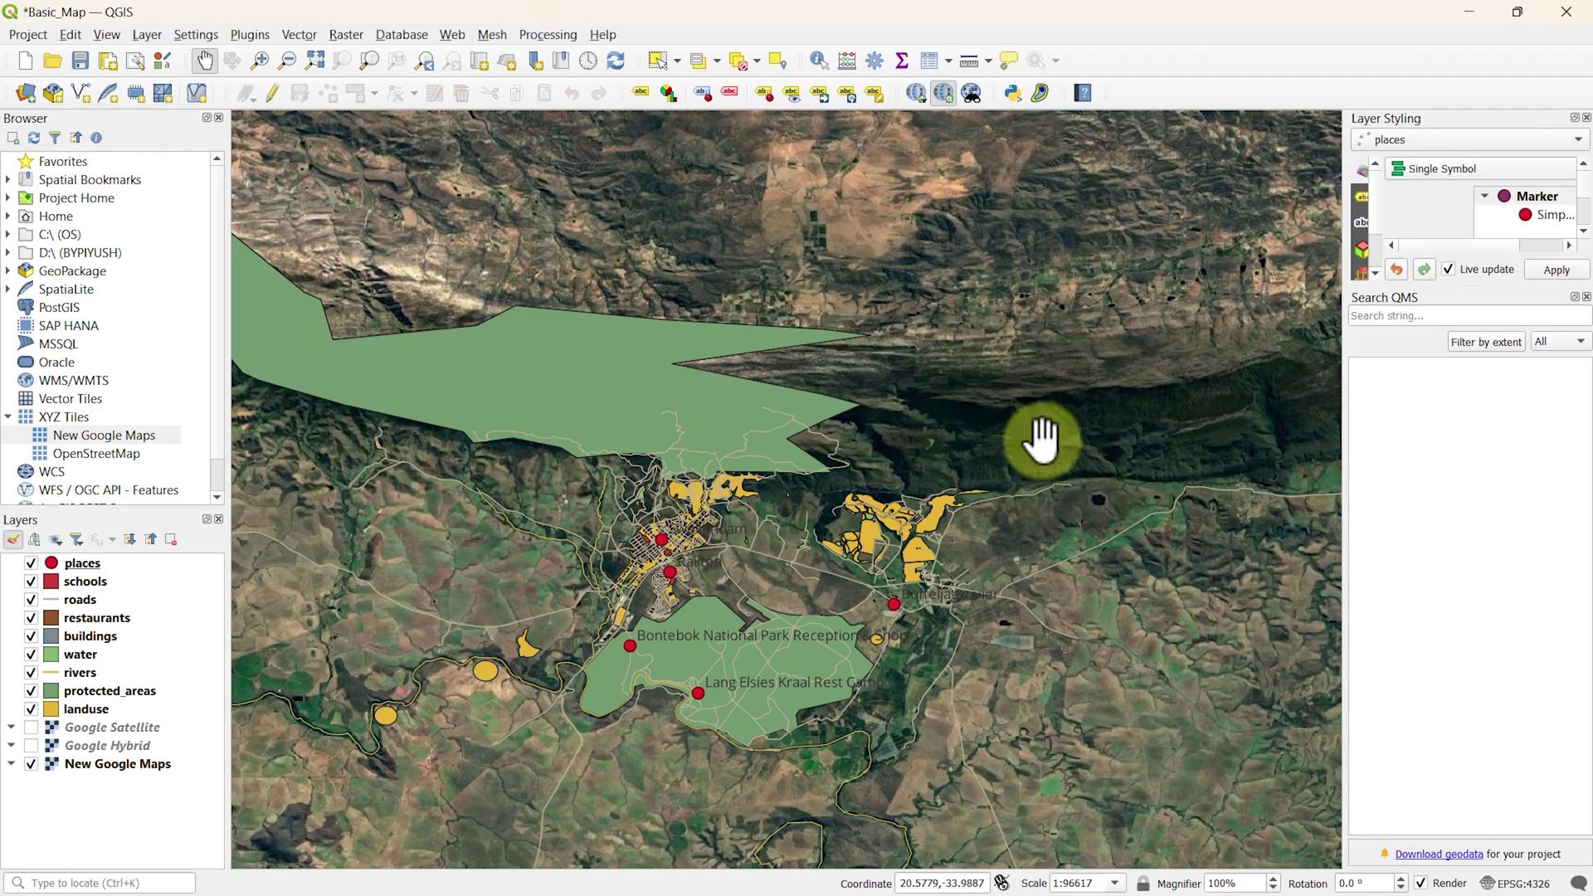
{"action": "left_click", "coordinate": [917, 94]}
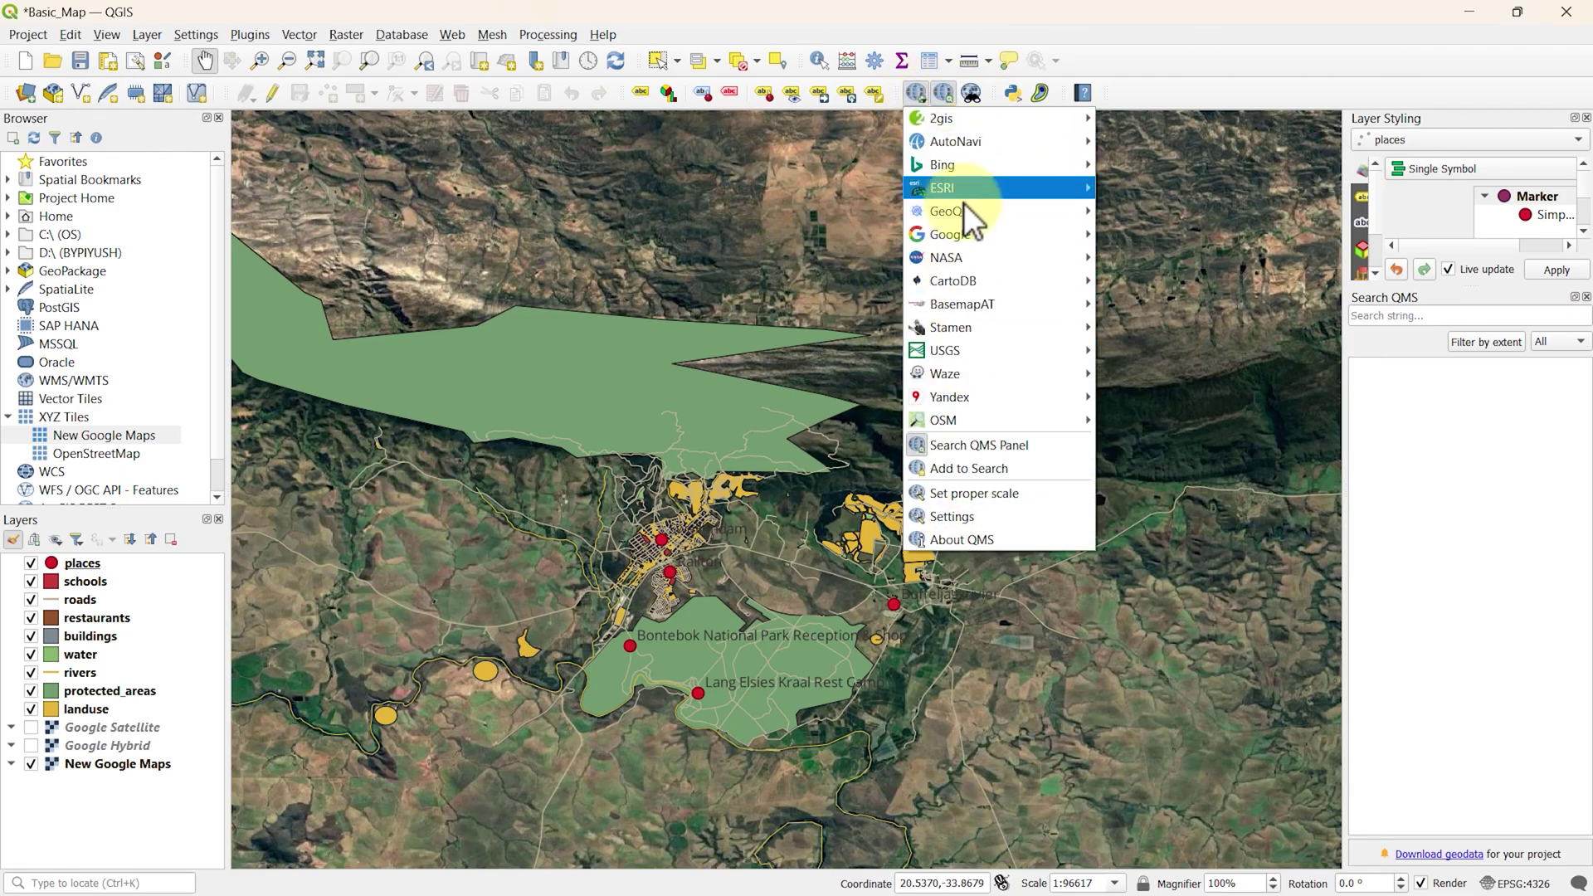
{"action": "mouse_move", "coordinate": [969, 331]}
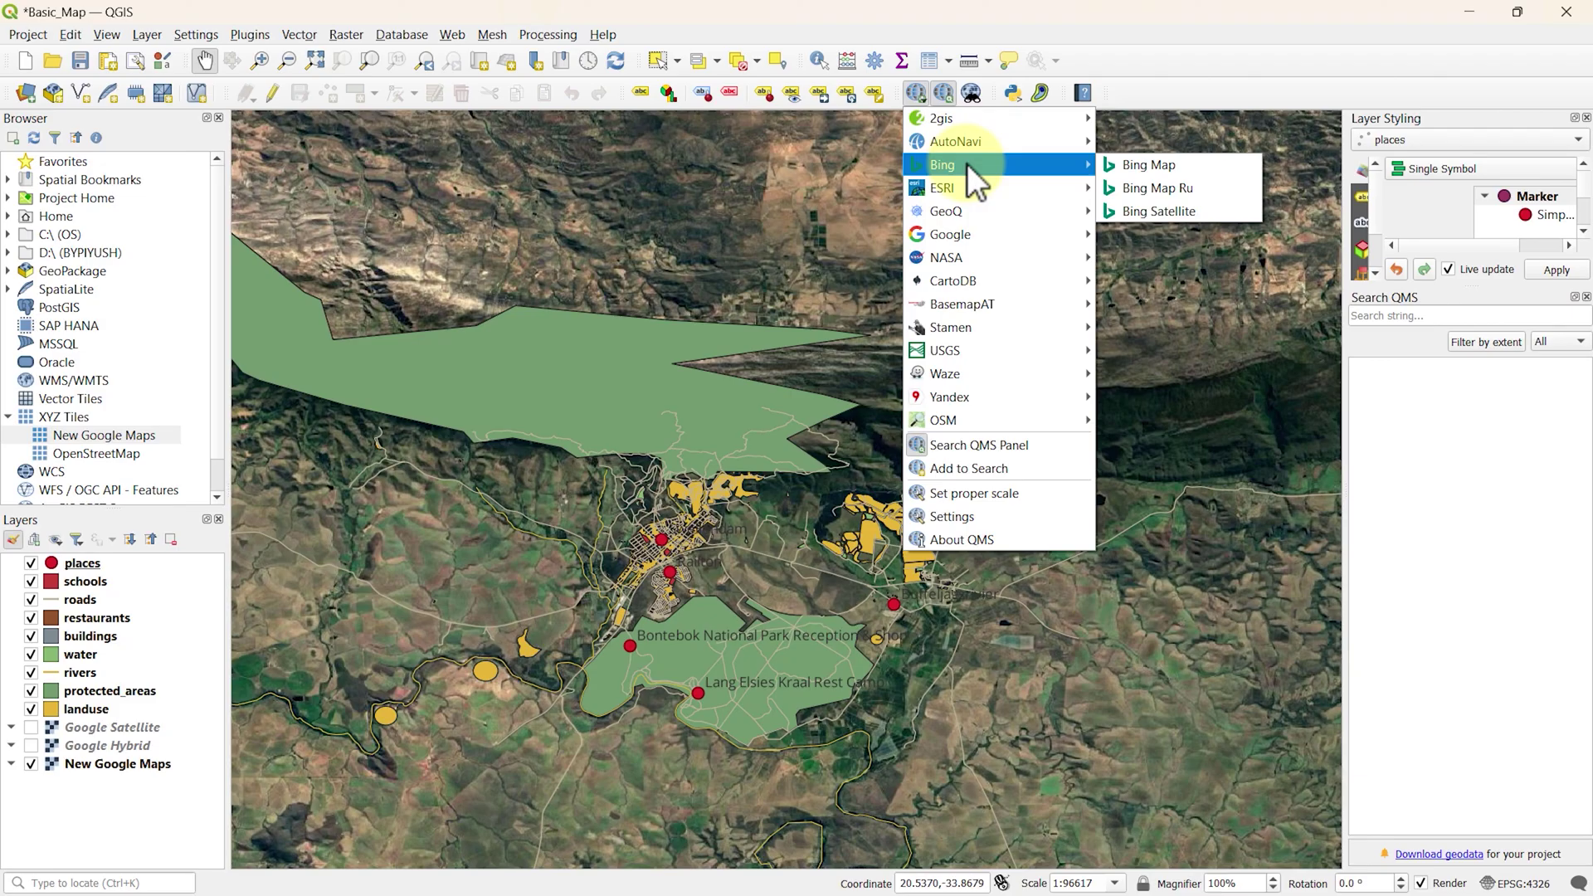
{"action": "mouse_move", "coordinate": [954, 141]}
{"action": "left_click", "coordinate": [800, 229]}
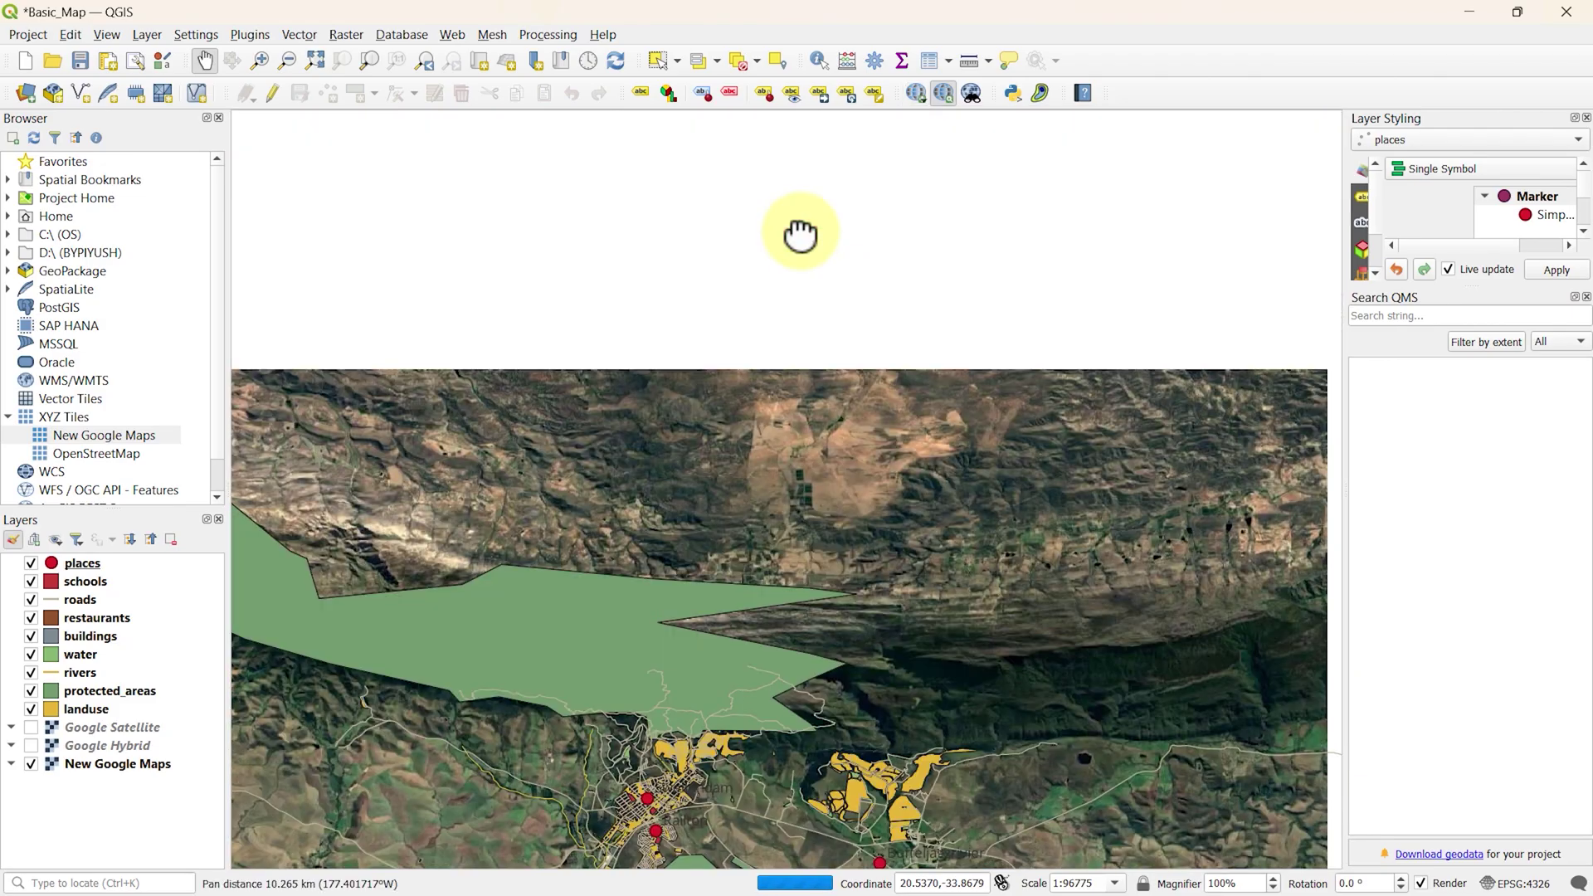